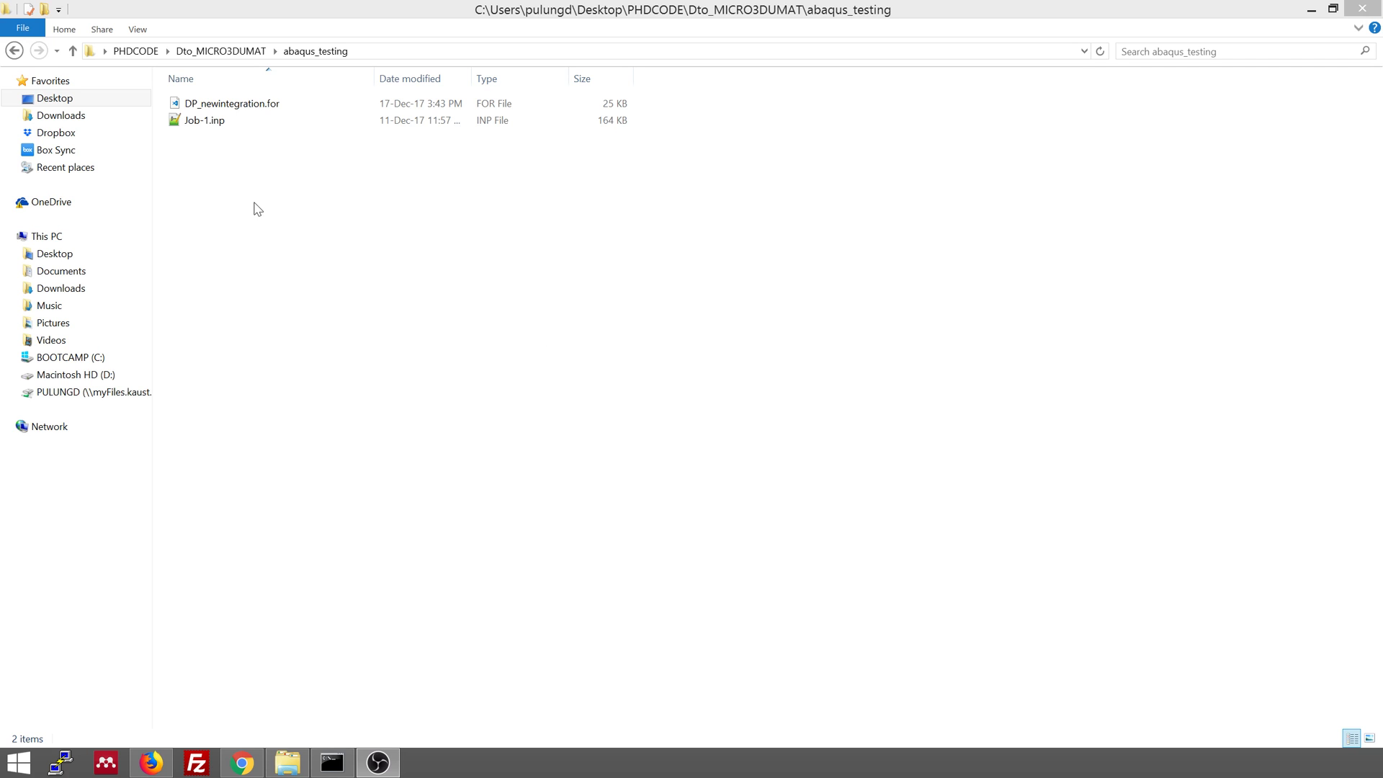
Select, then deselect, DP_newintegration.for in the abaqus_testing folder
click(193, 108)
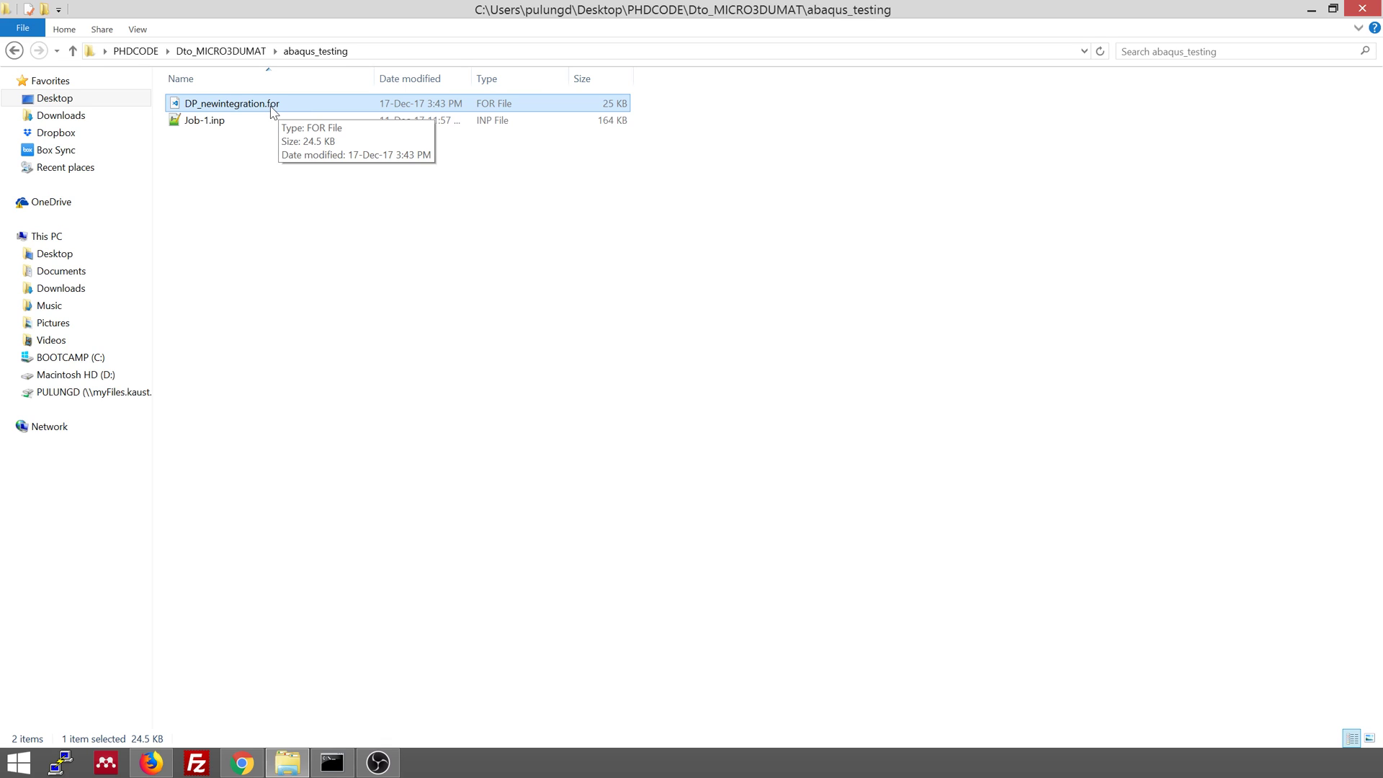
click(243, 154)
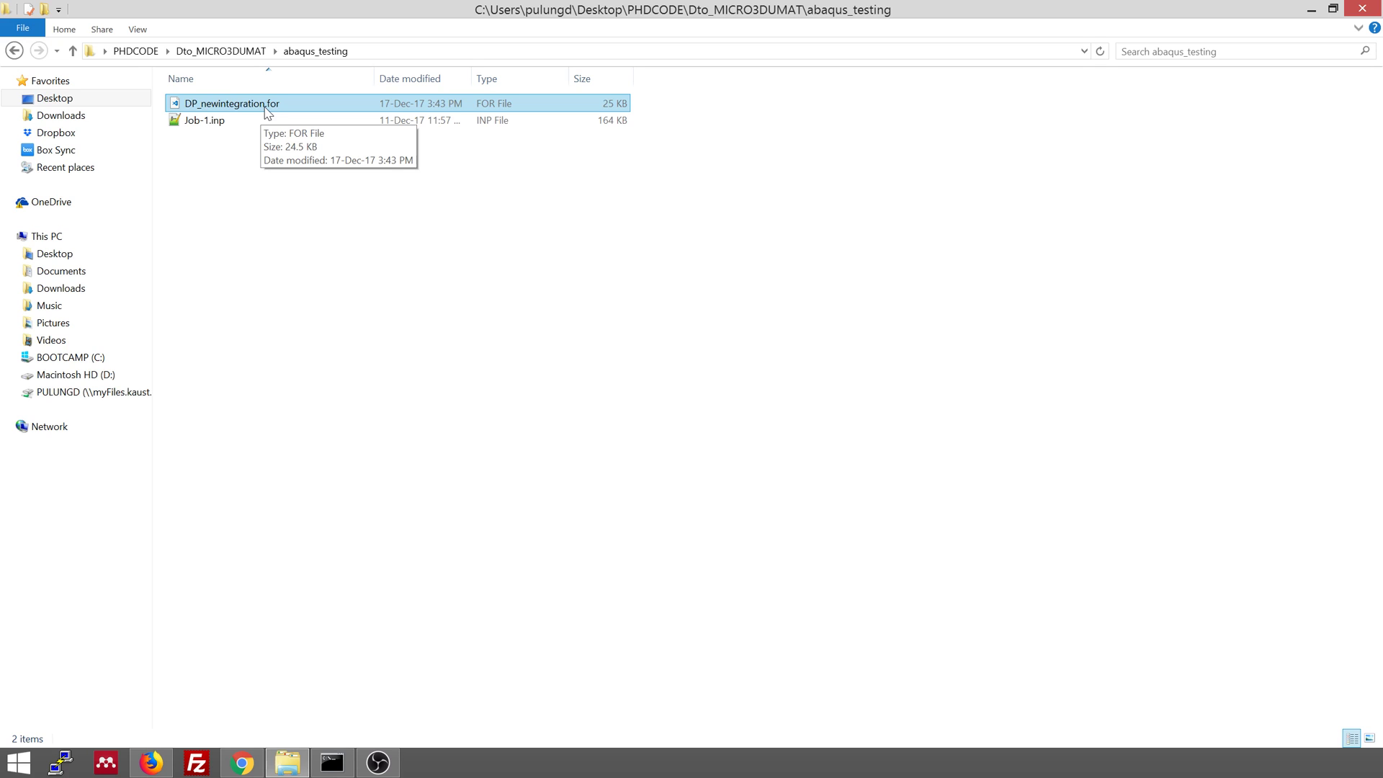
Open DP_newintegration.for in Notepad++ and highlight the UMAT header lines
right_click(229, 103)
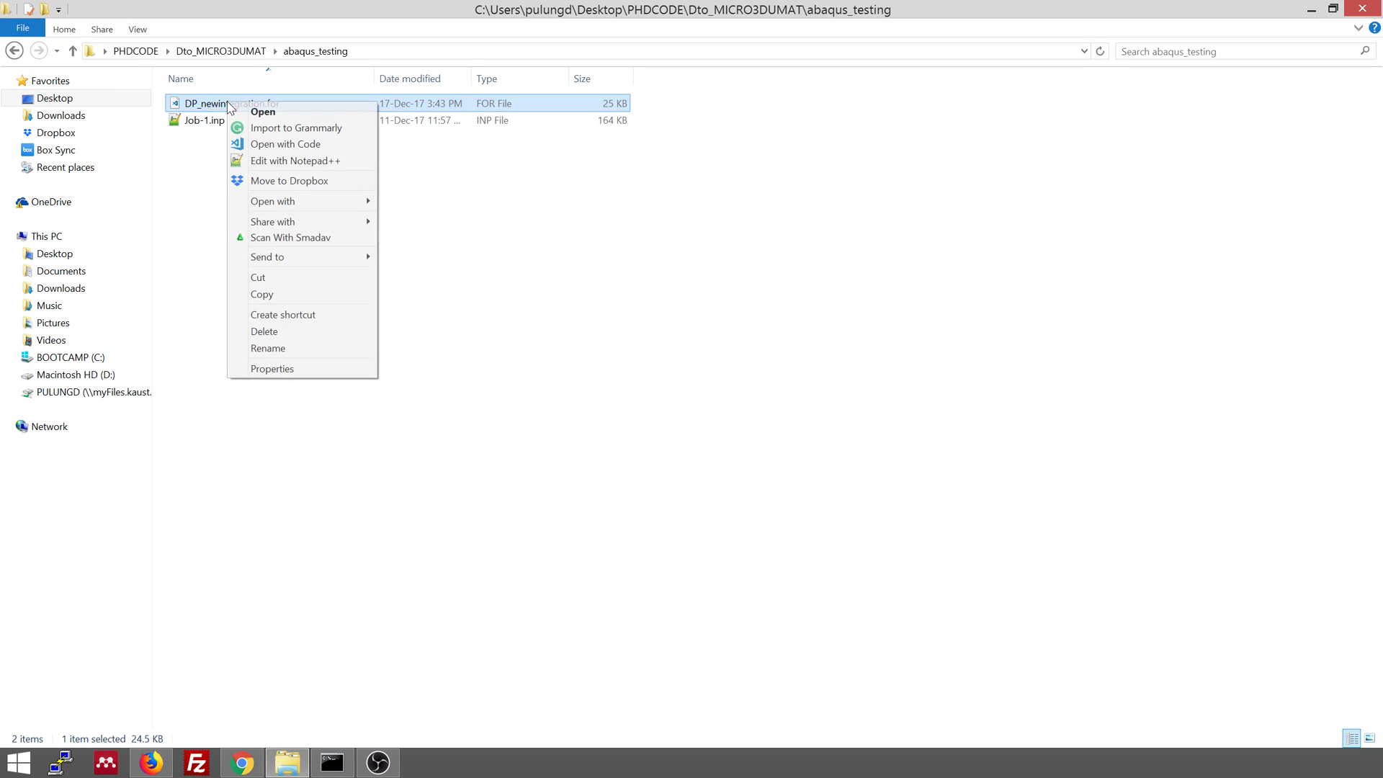
click(278, 160)
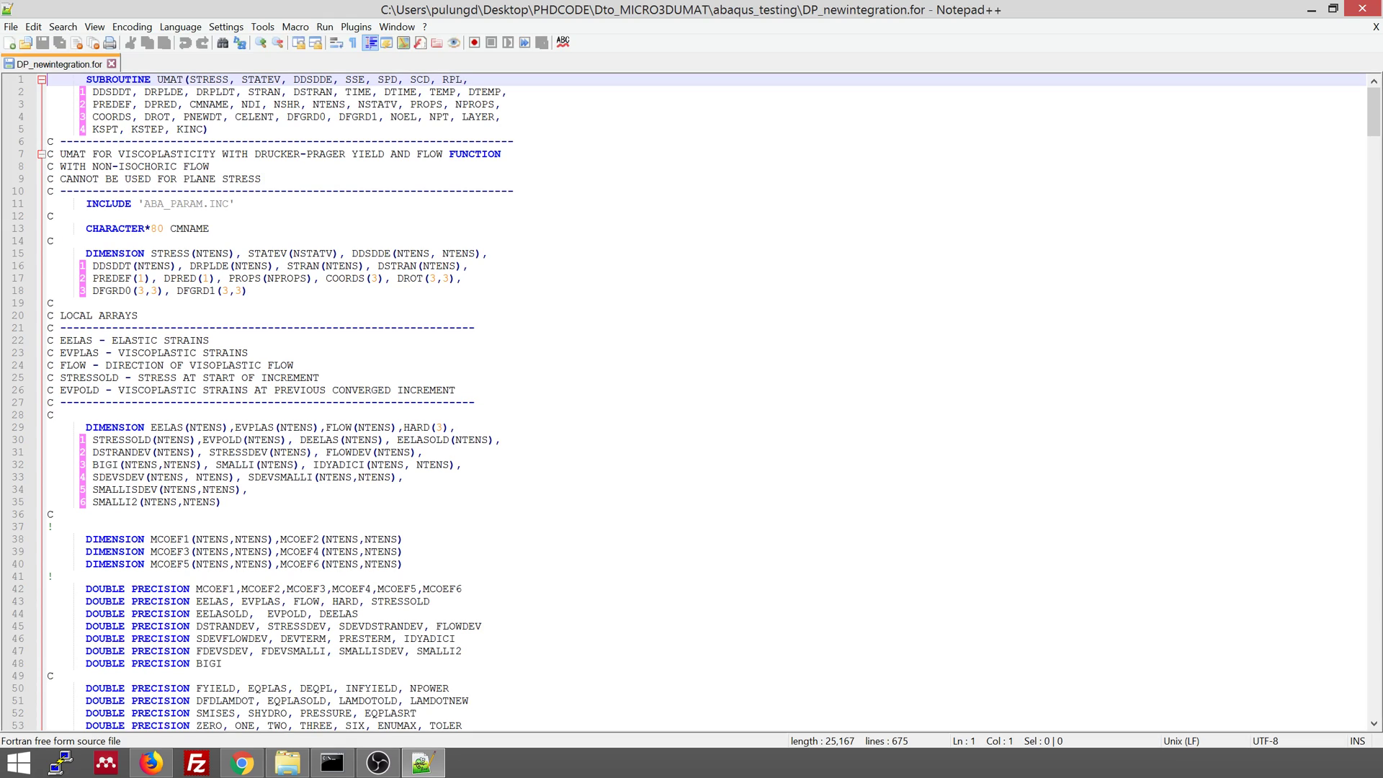
drag(74, 80, 409, 153)
click(377, 191)
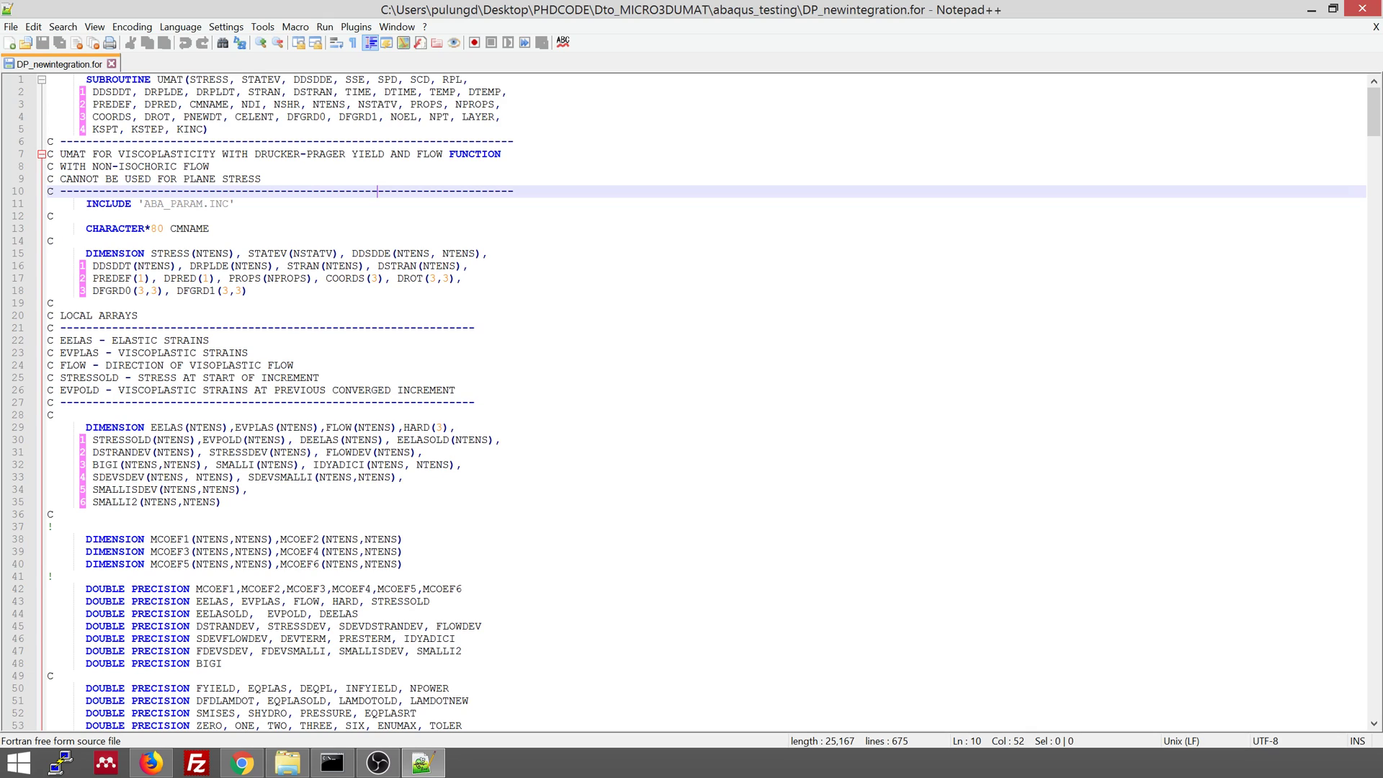
drag(54, 141, 47, 141)
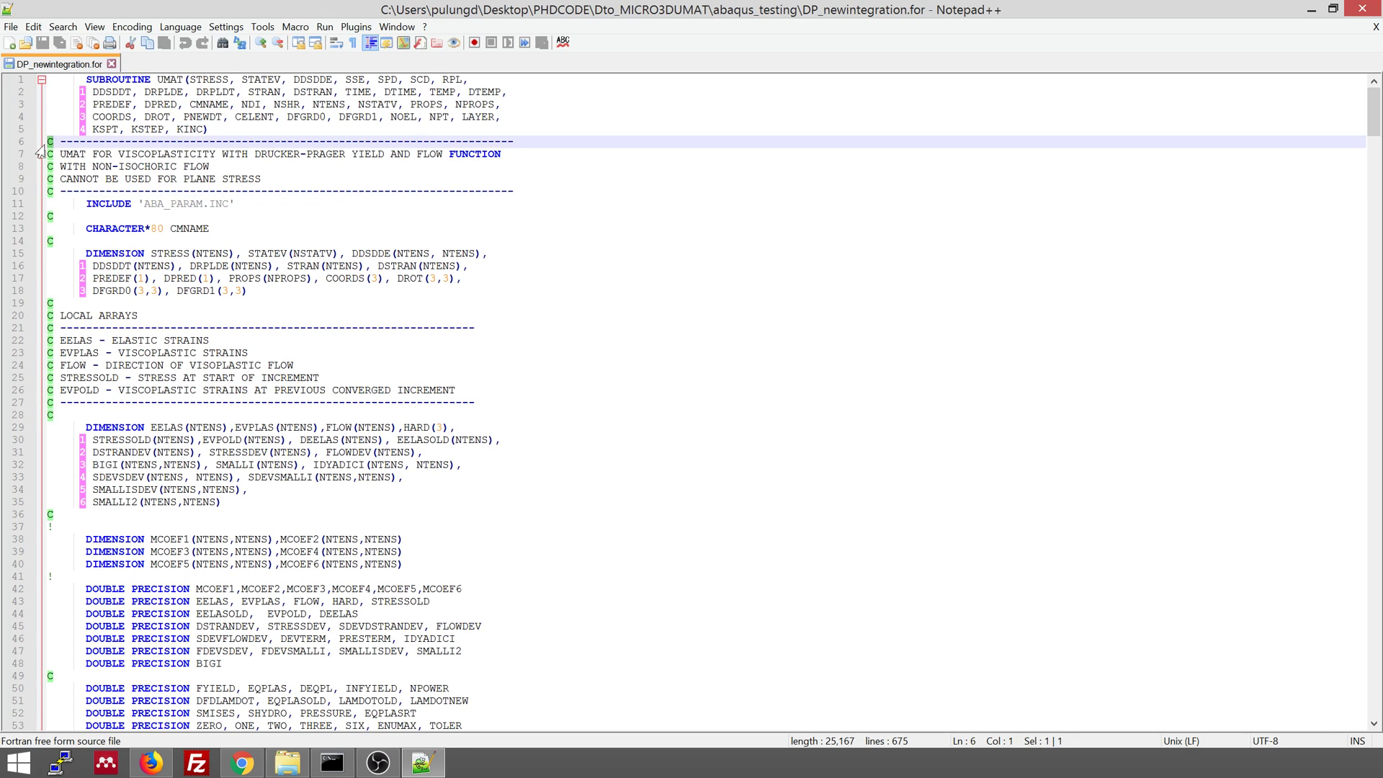
Mark the ! comment on line 37, and add then delete test text on line 41
scroll(691, 403, down, 3)
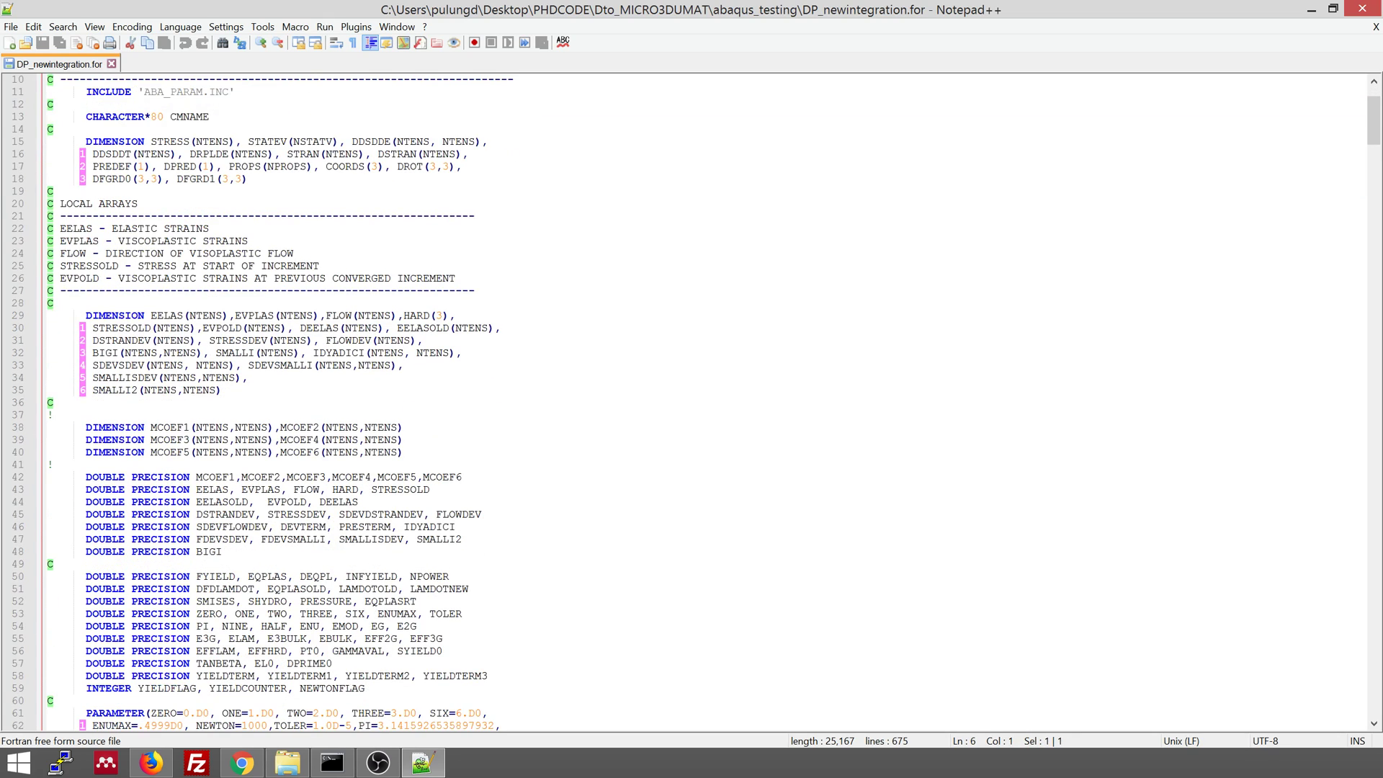
drag(55, 415, 47, 415)
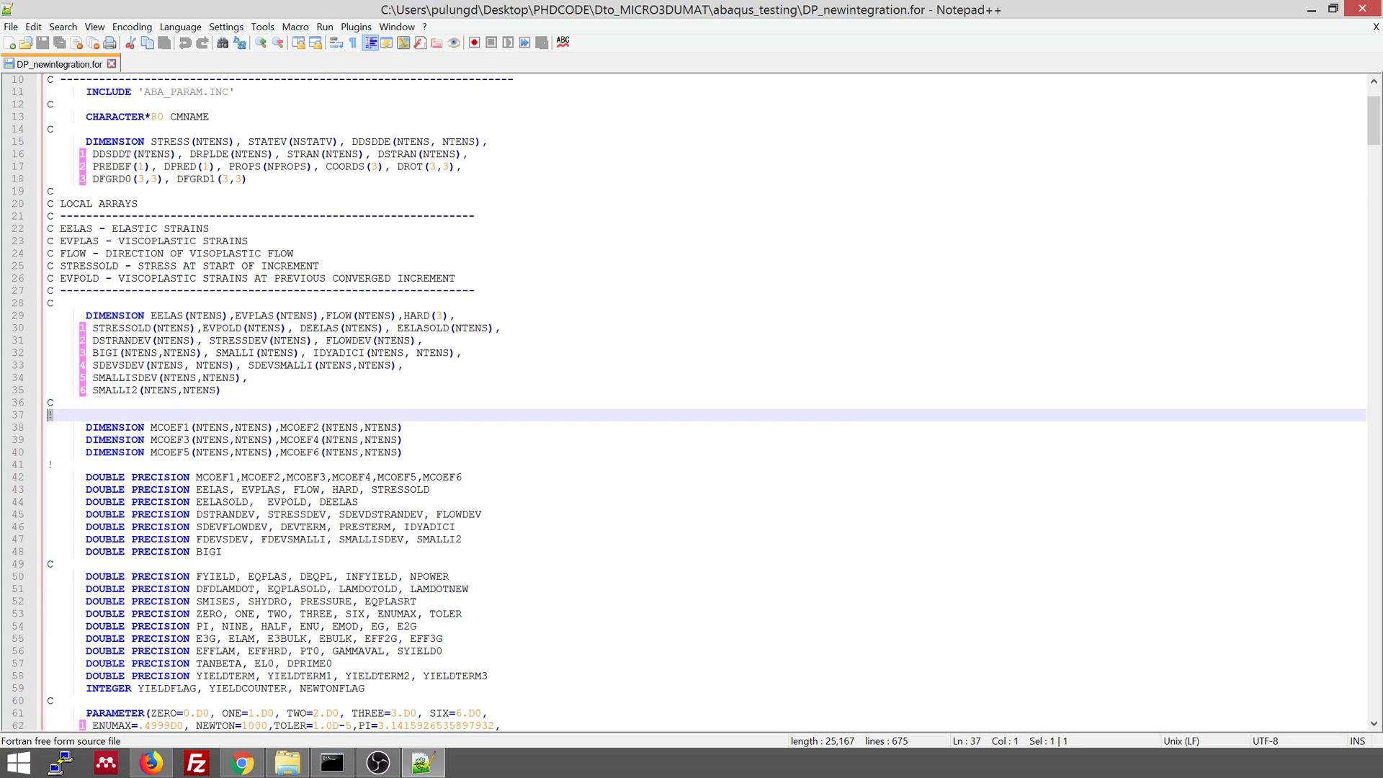
click(55, 465)
scroll(692, 404, down, 1)
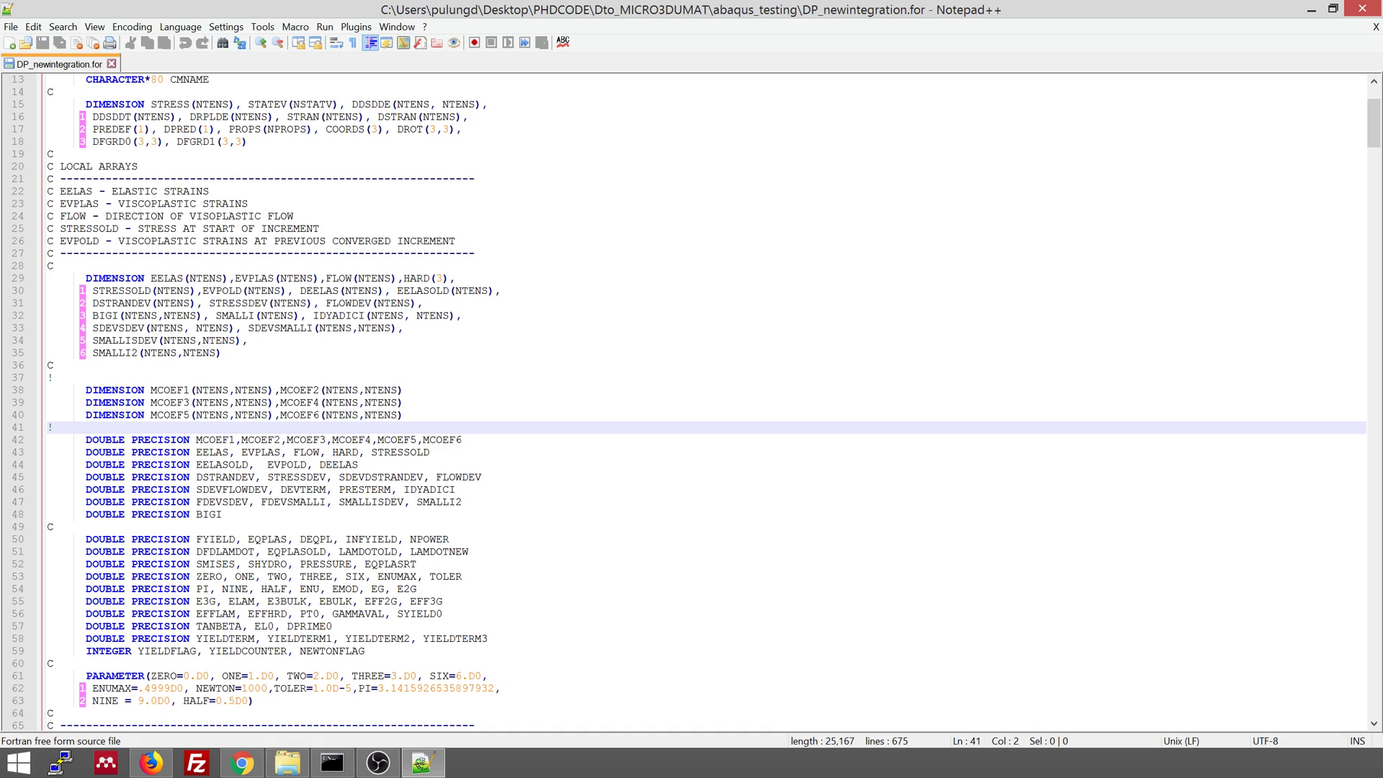
text(ddddd)
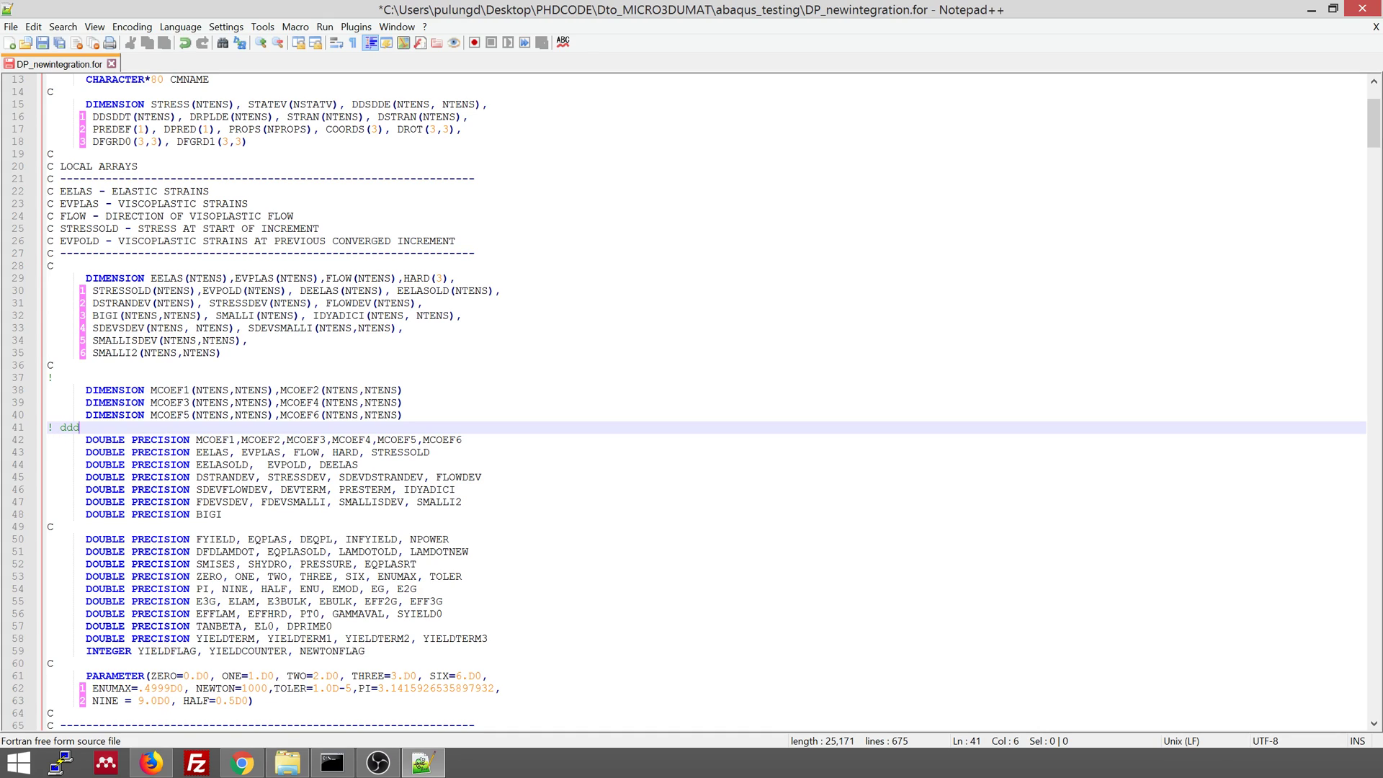
key(BackSpace)
key(BackSpace)
key(BackSpace)
key(BackSpace)
key(BackSpace)
key(BackSpace)
Highlight the declaration block on lines 38–60, then the MCOEF dimension lines
scroll(691, 402, down, 6)
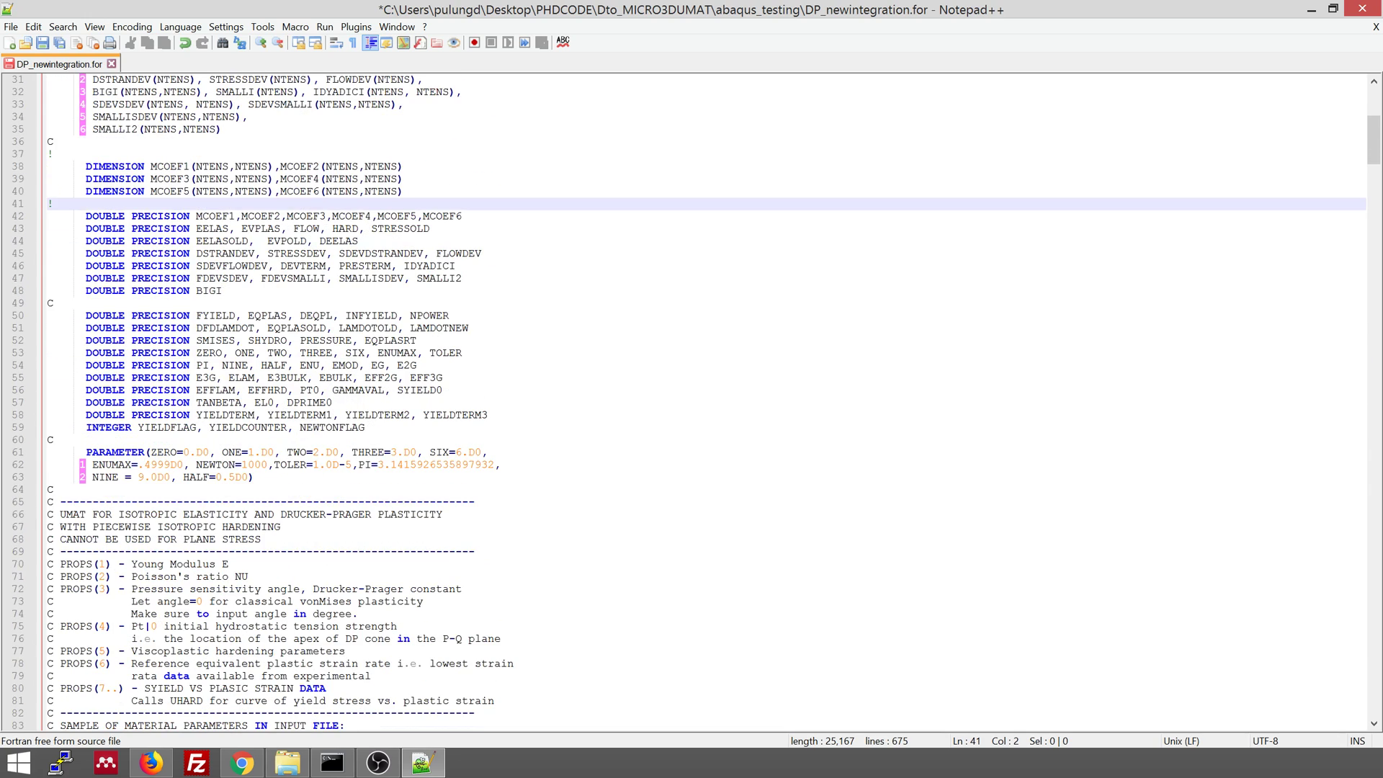
drag(54, 439, 34, 170)
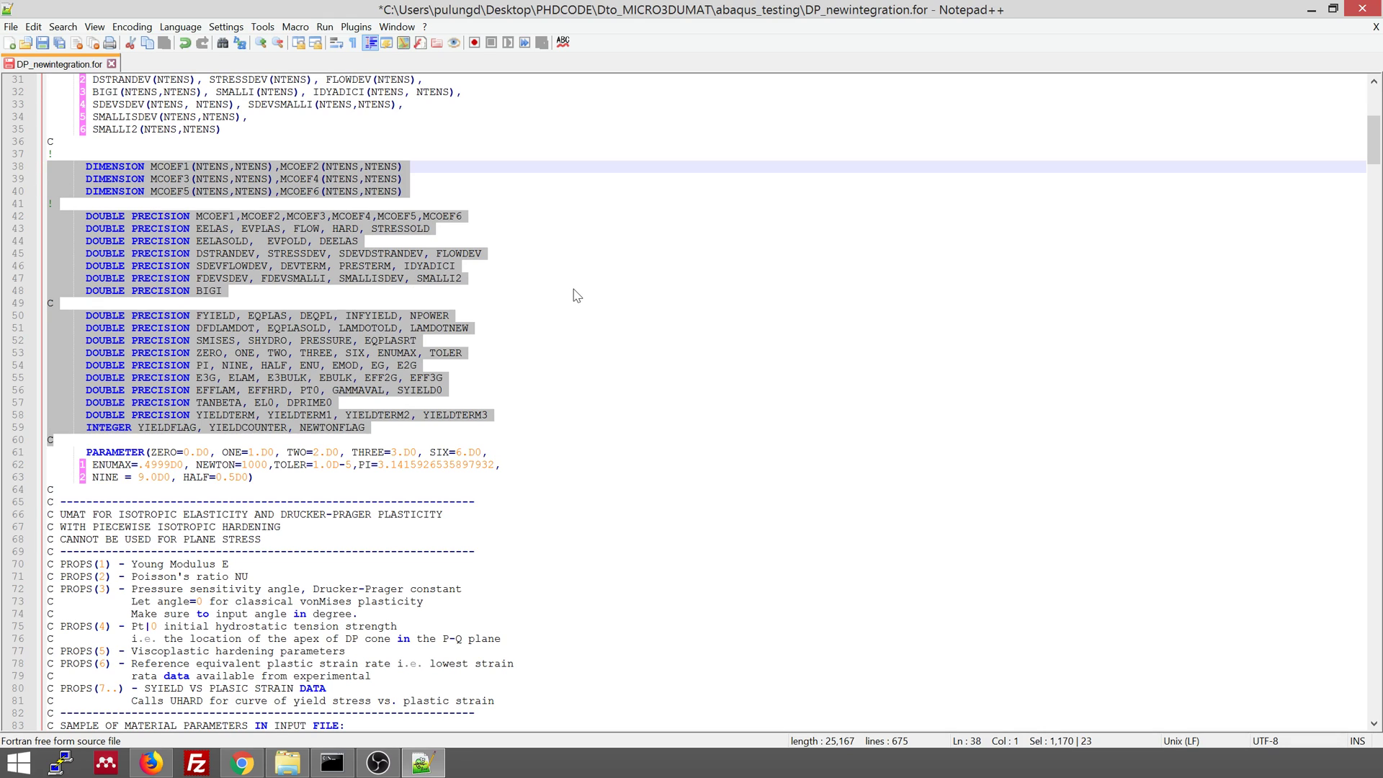
click(529, 229)
scroll(529, 229, up, 1)
drag(157, 204, 46, 204)
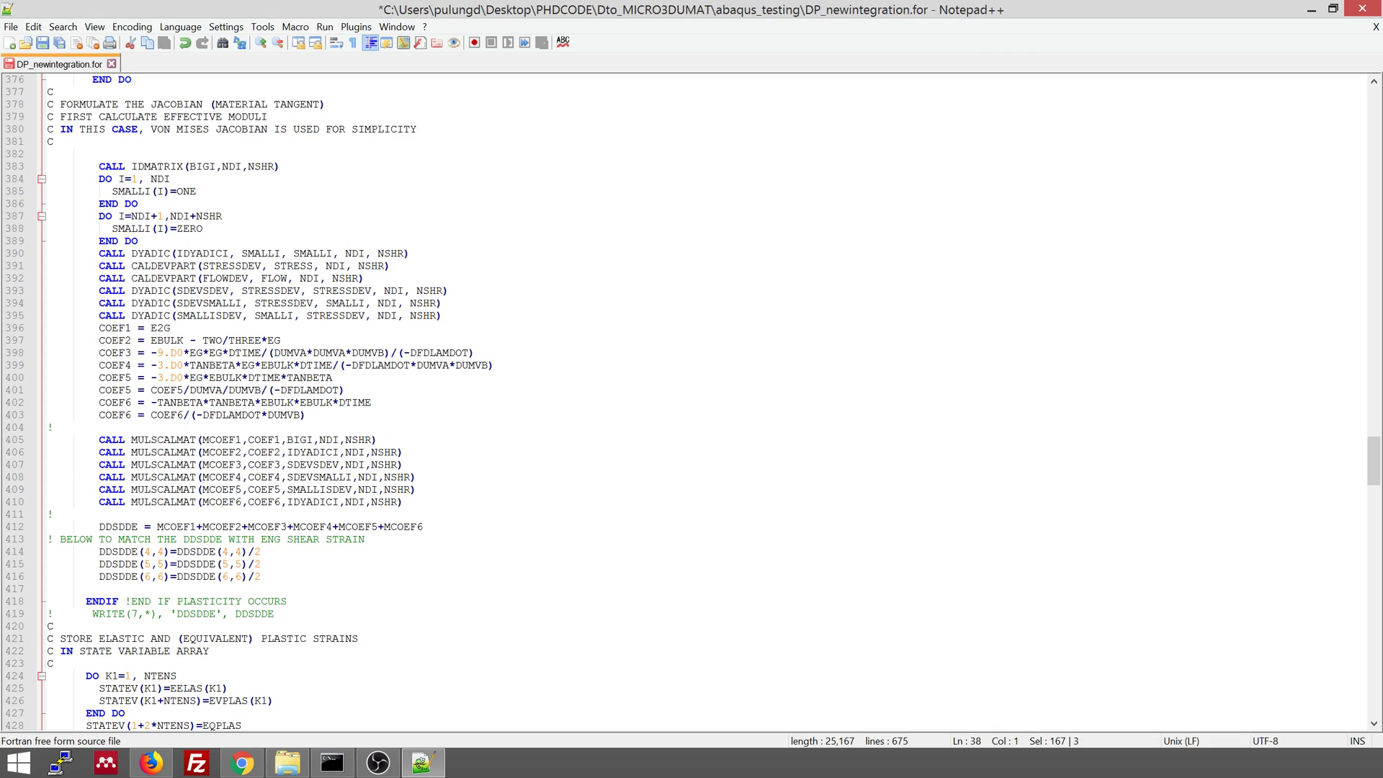
double_click(118, 552)
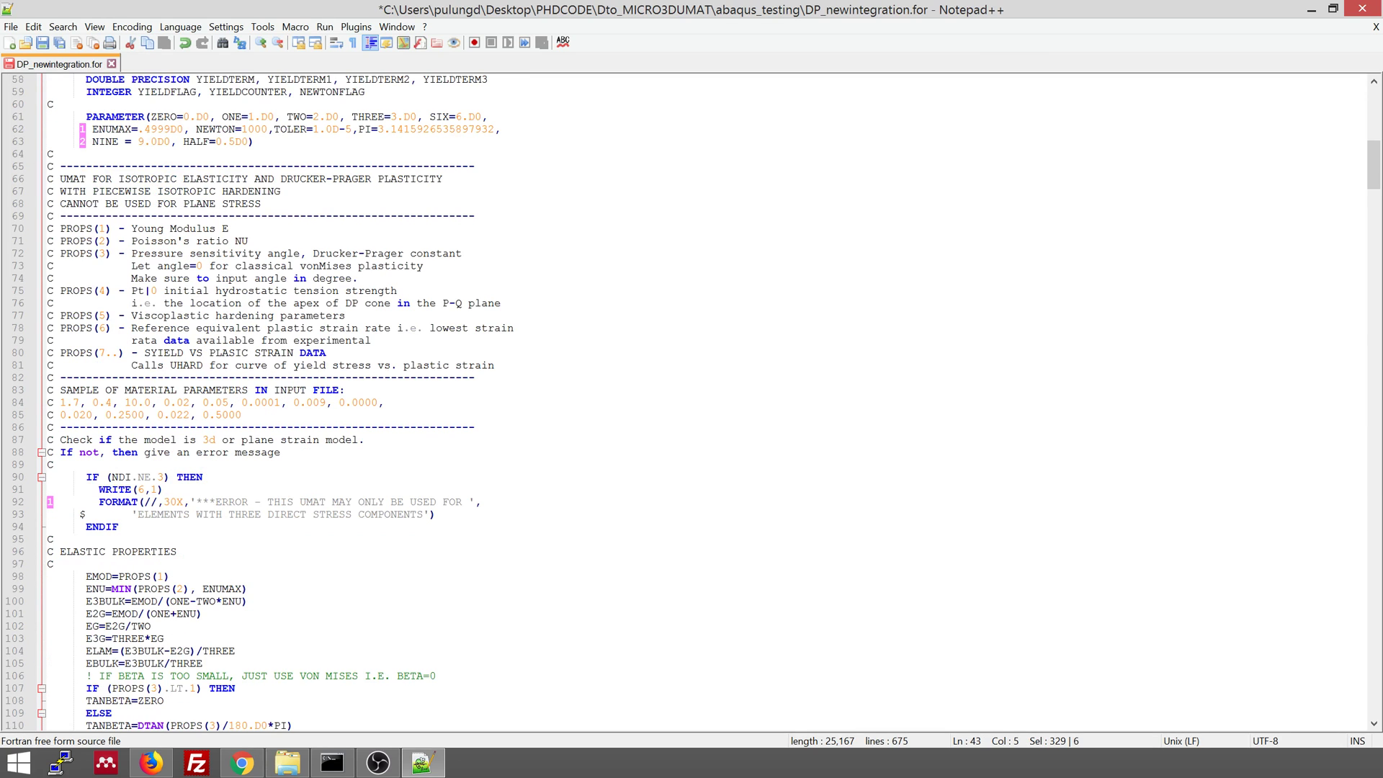
drag(59, 228, 481, 365)
click(273, 240)
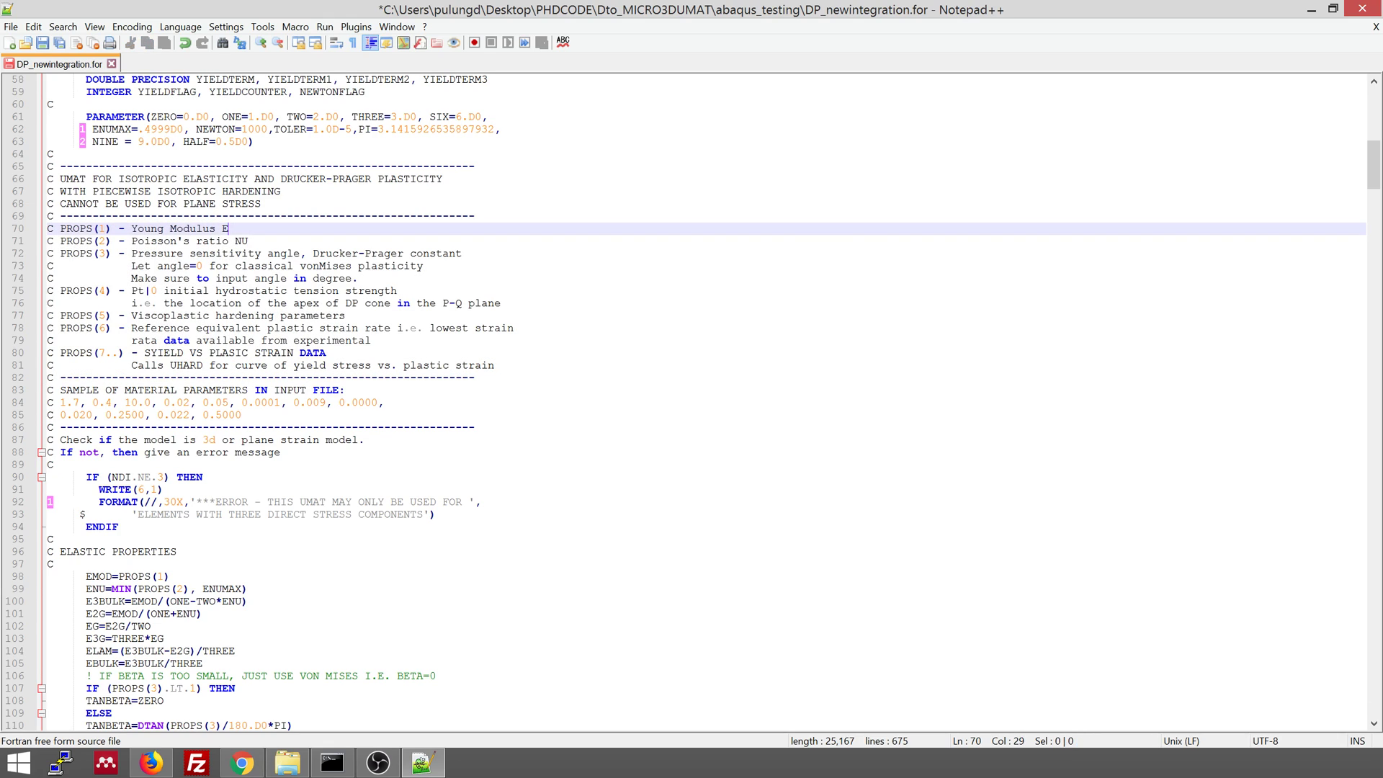
click(305, 254)
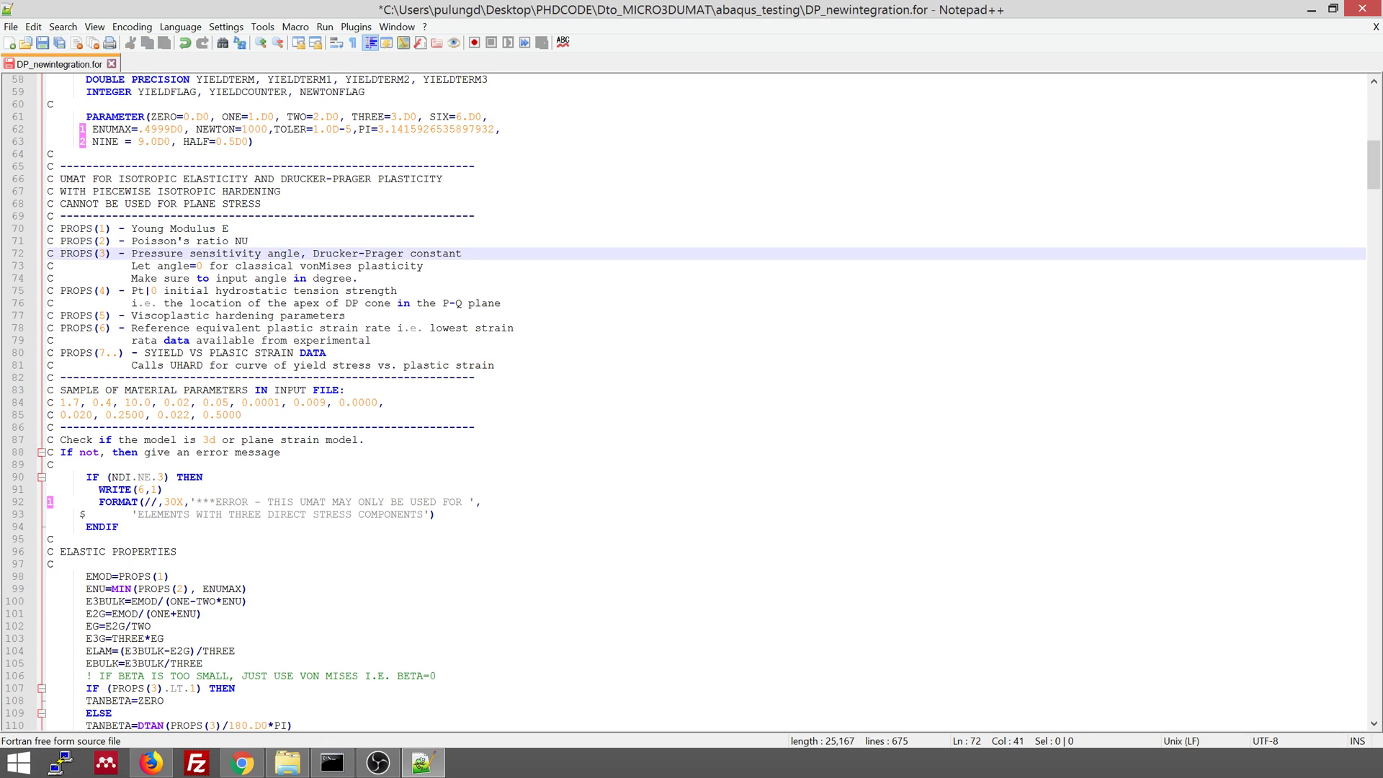
click(138, 290)
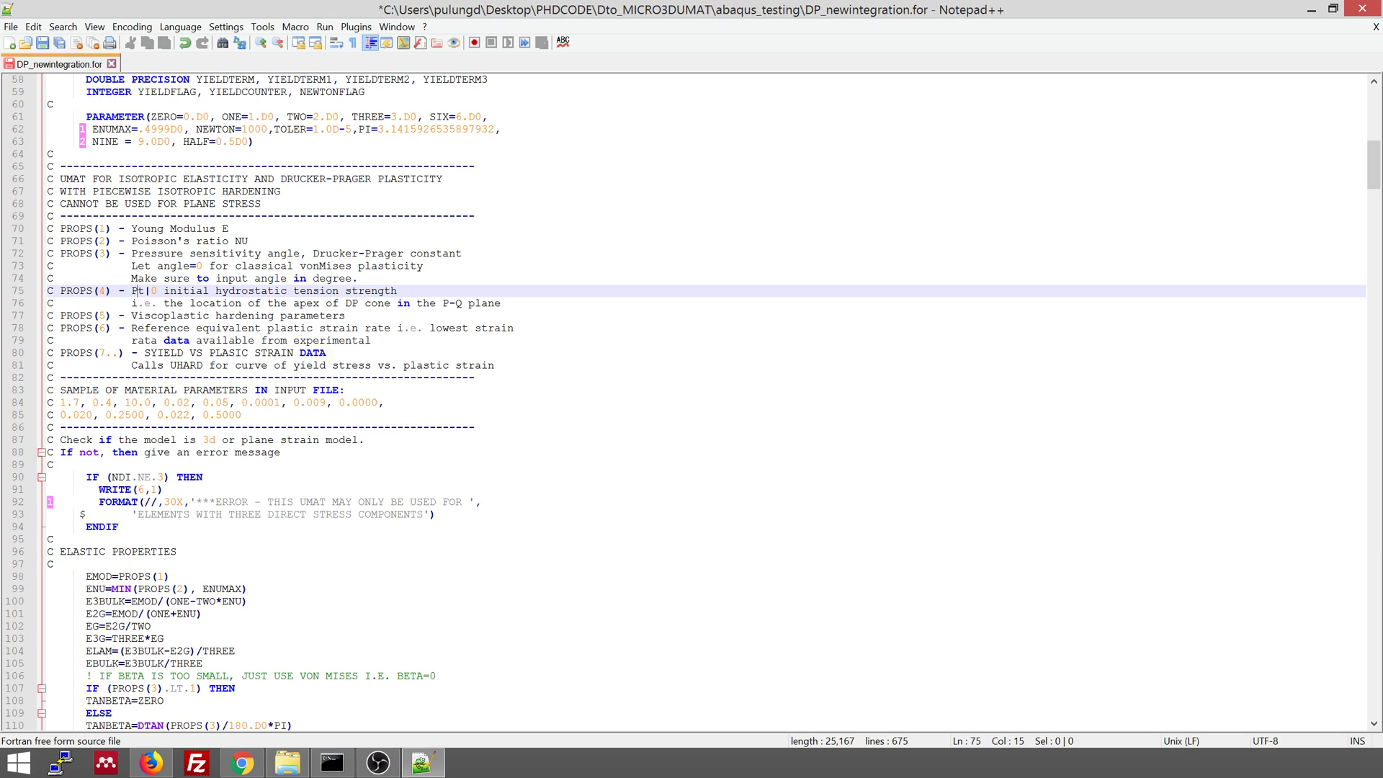
click(131, 315)
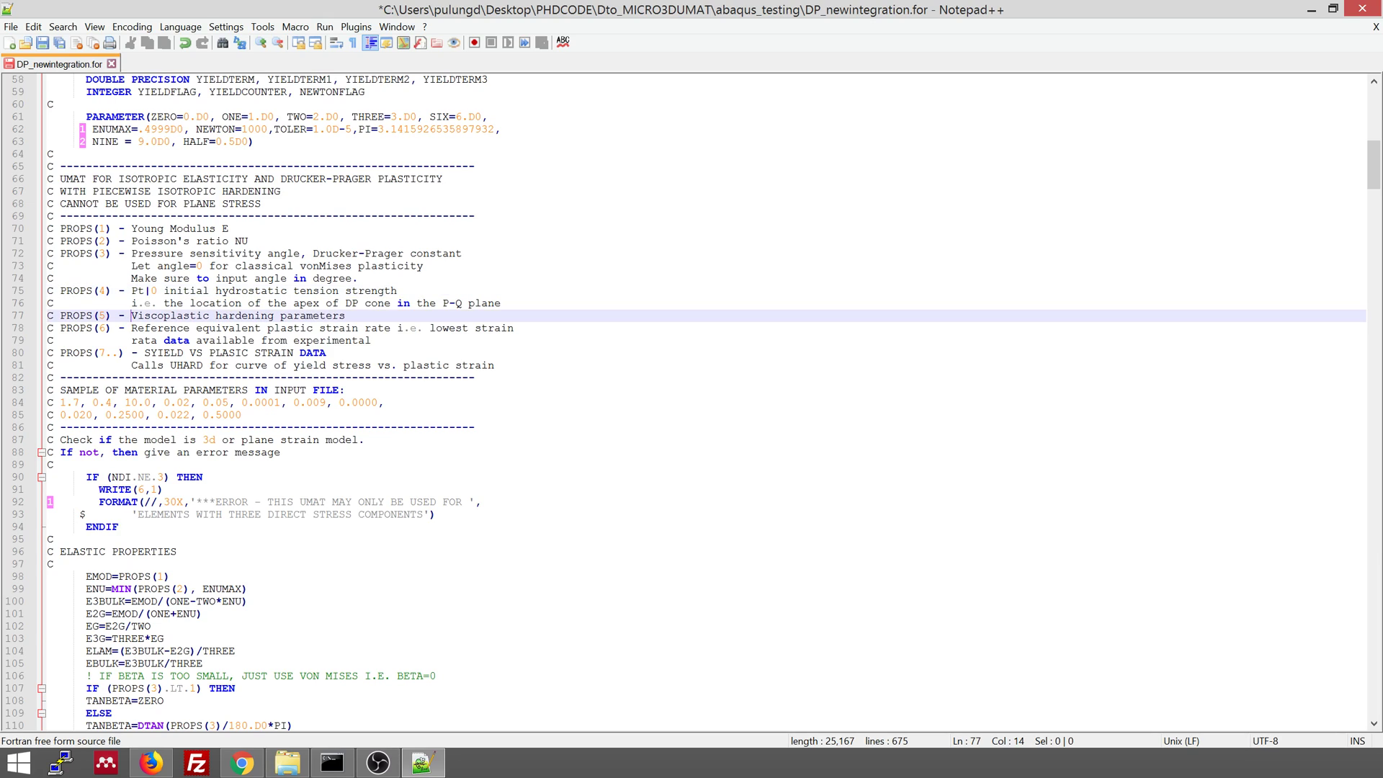
drag(57, 235, 403, 360)
click(325, 353)
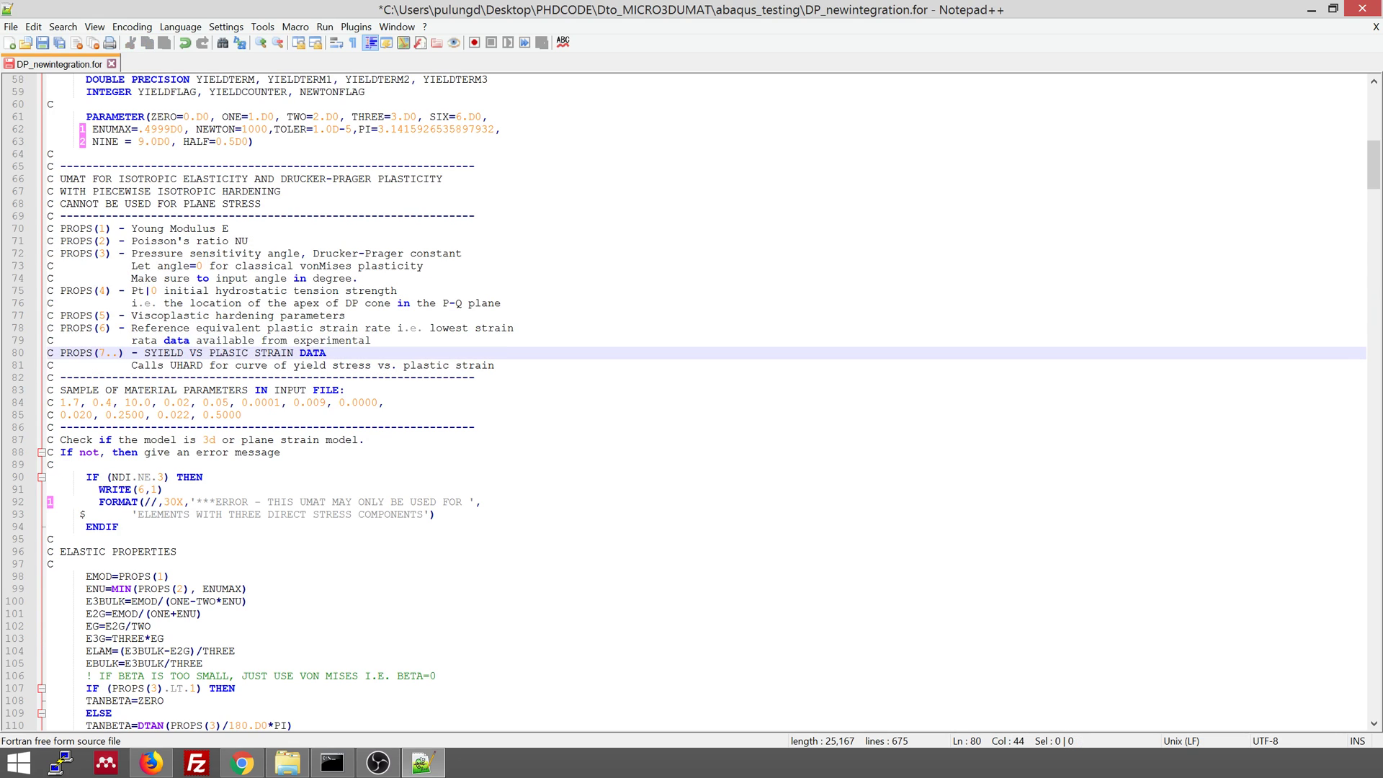
scroll(691, 403, down, 3)
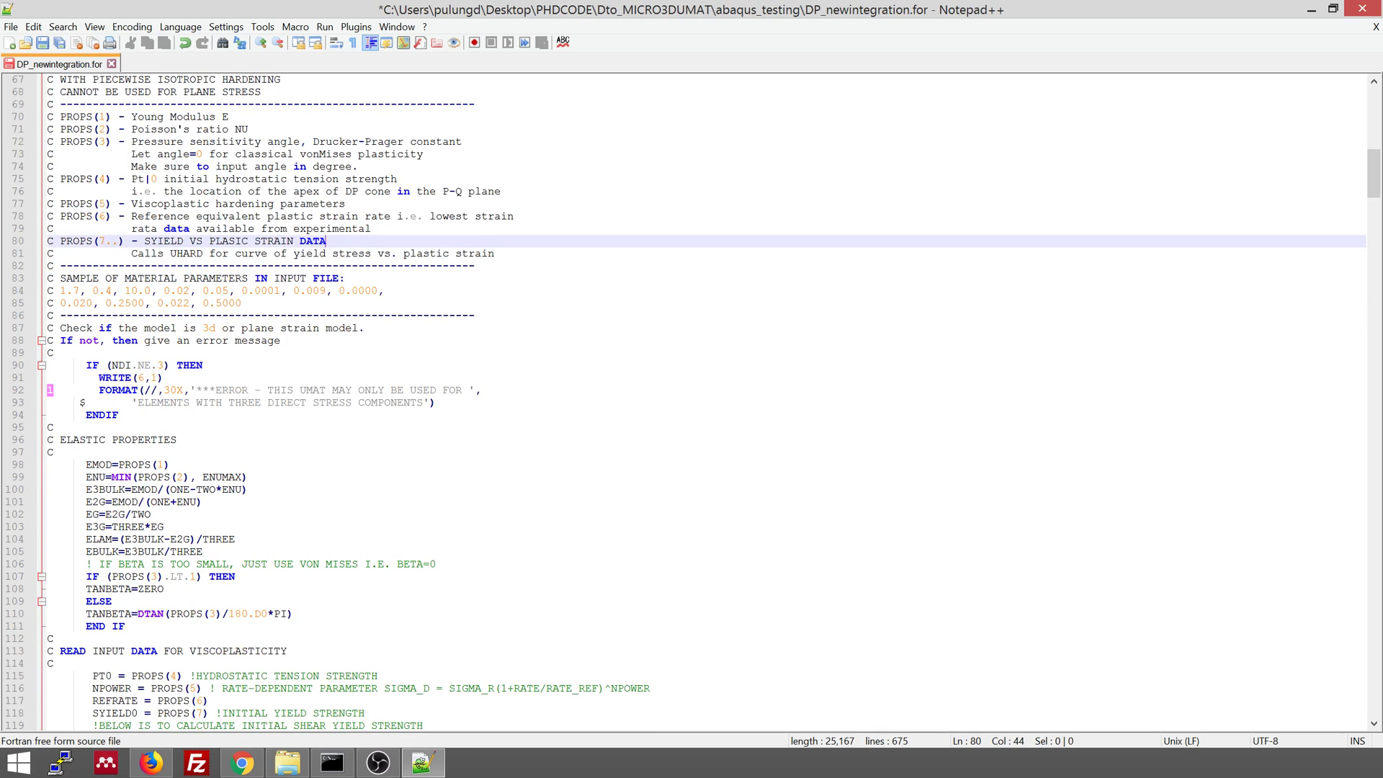
drag(242, 303, 46, 278)
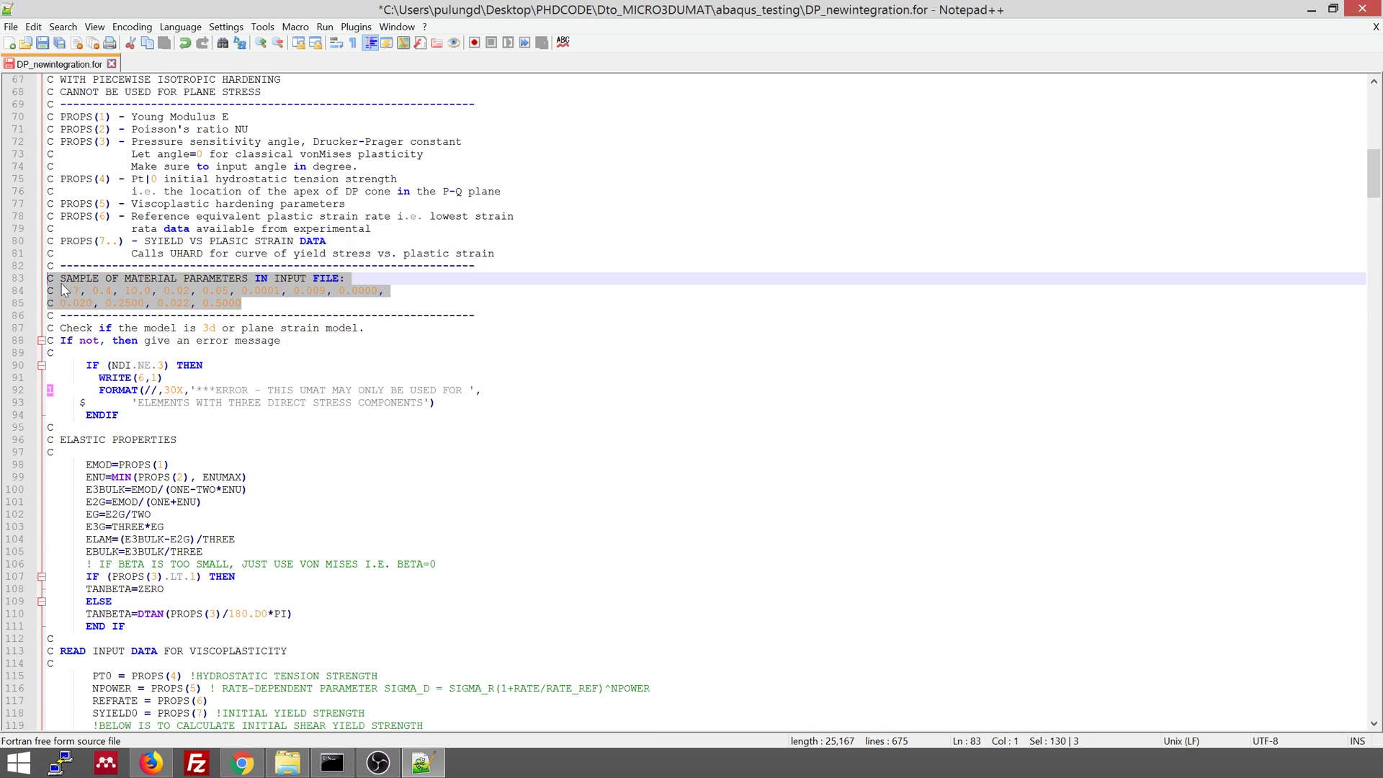
click(427, 768)
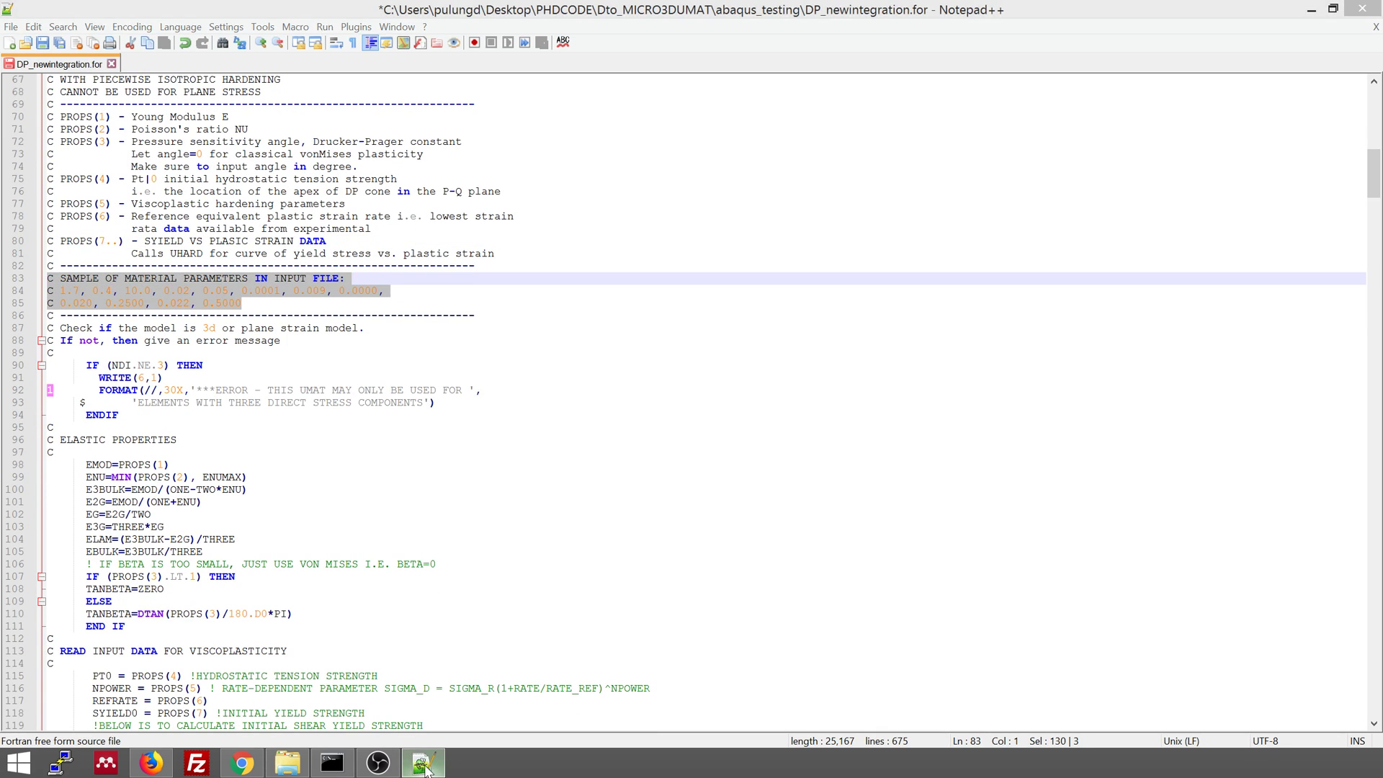
click(209, 122)
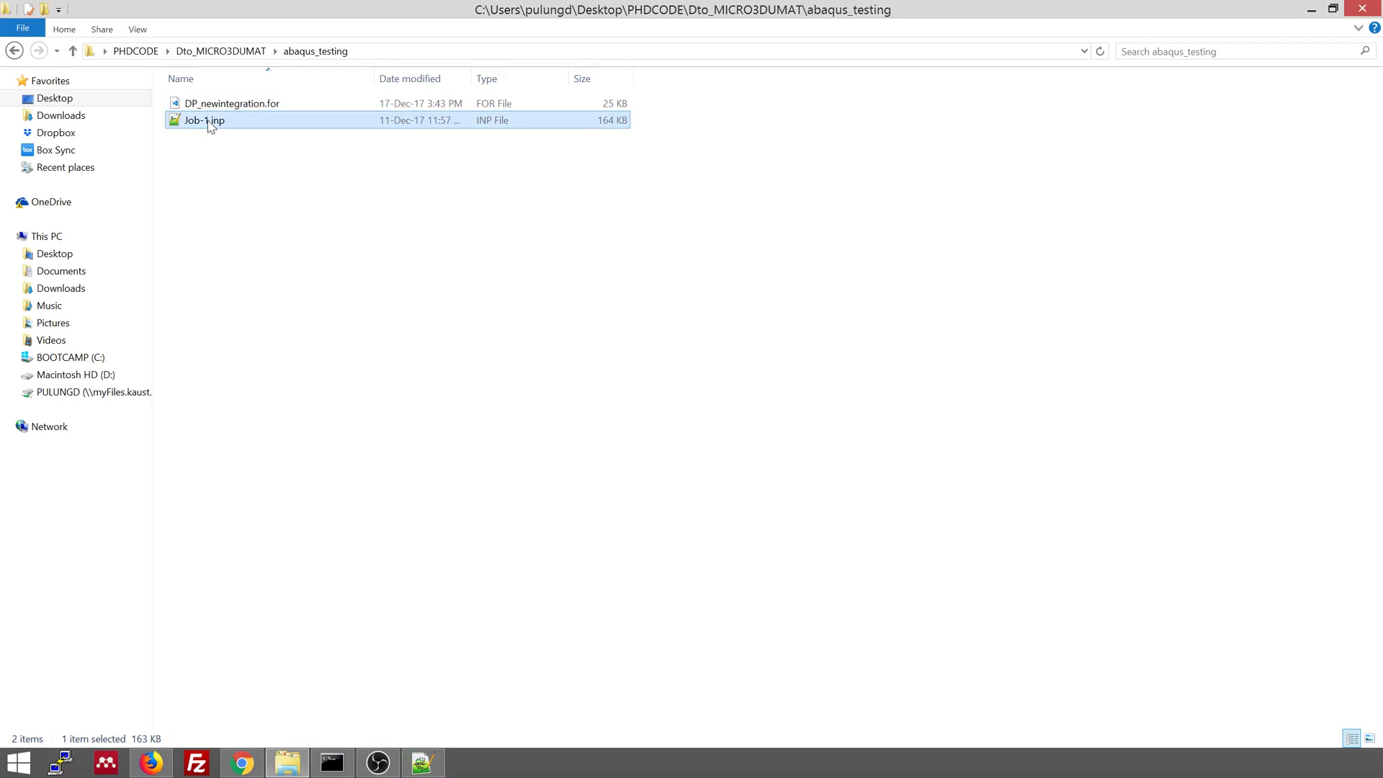
double_click(209, 122)
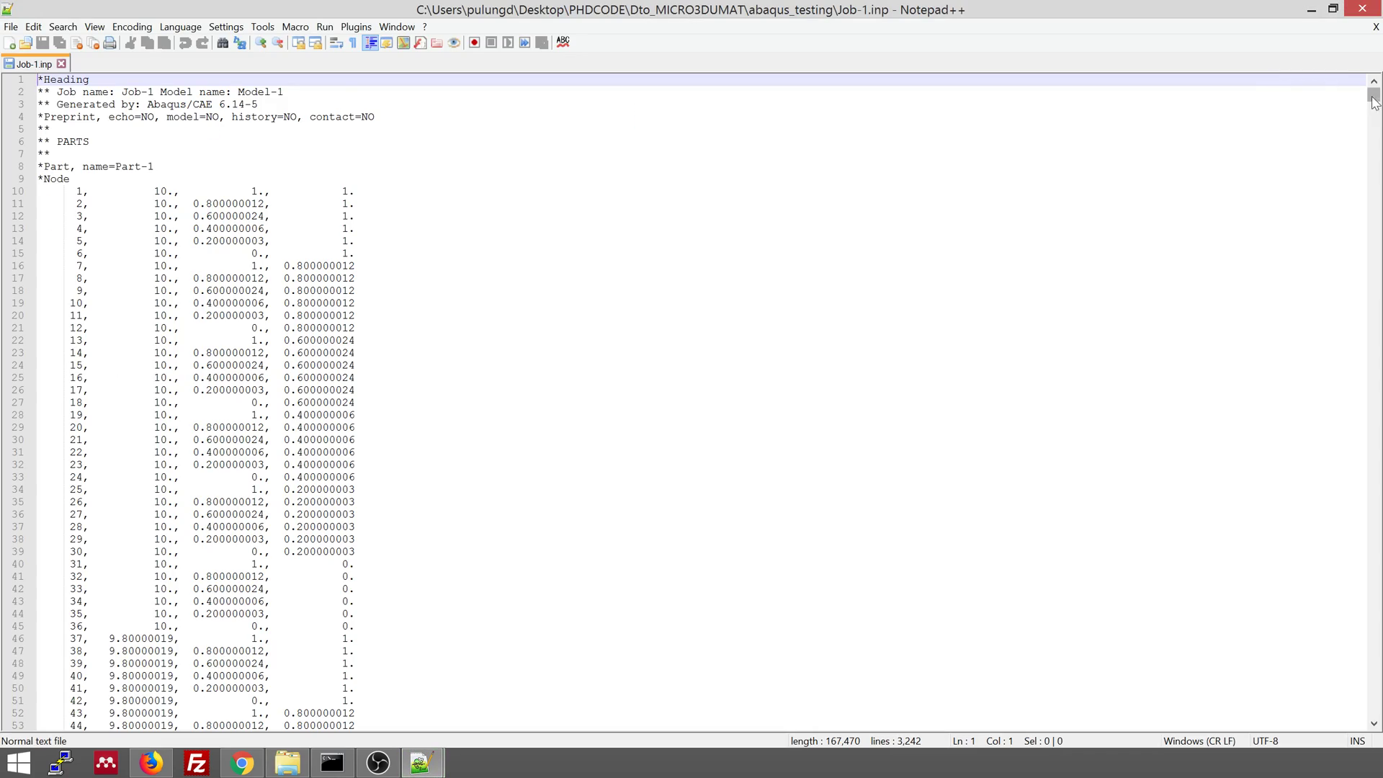
drag(1374, 100, 1373, 707)
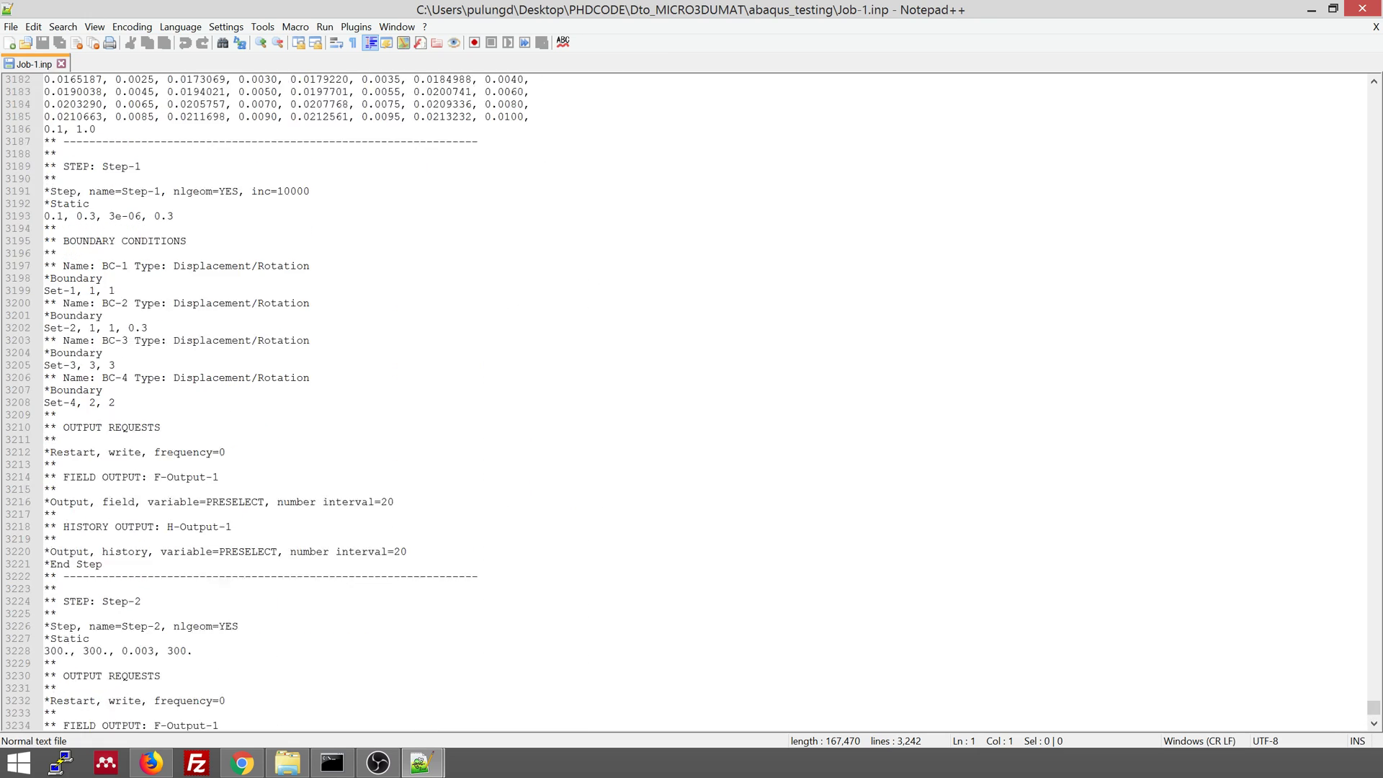
scroll(685, 403, up, 7)
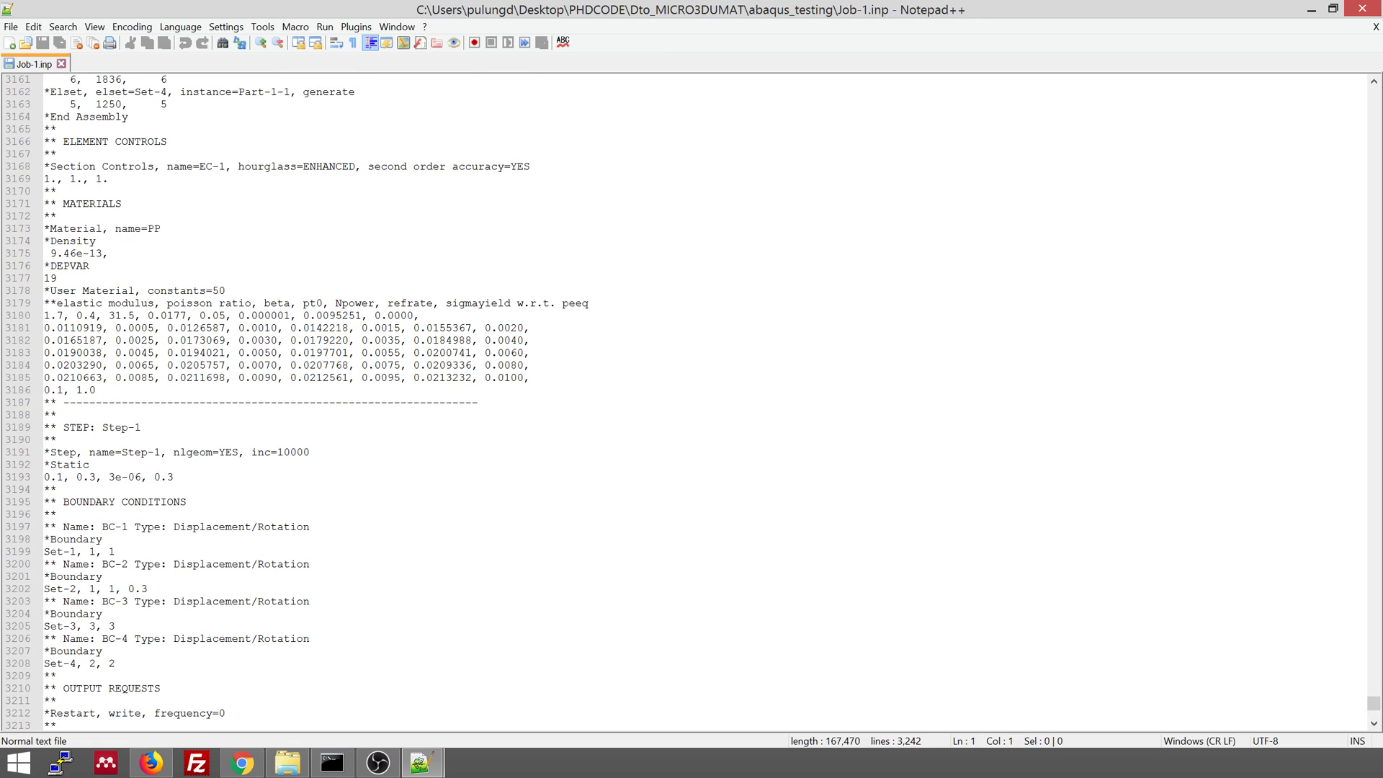
mouse_move(44, 265)
mouse_down()
mouse_move(91, 266)
mouse_move(57, 278)
mouse_up()
click(57, 278)
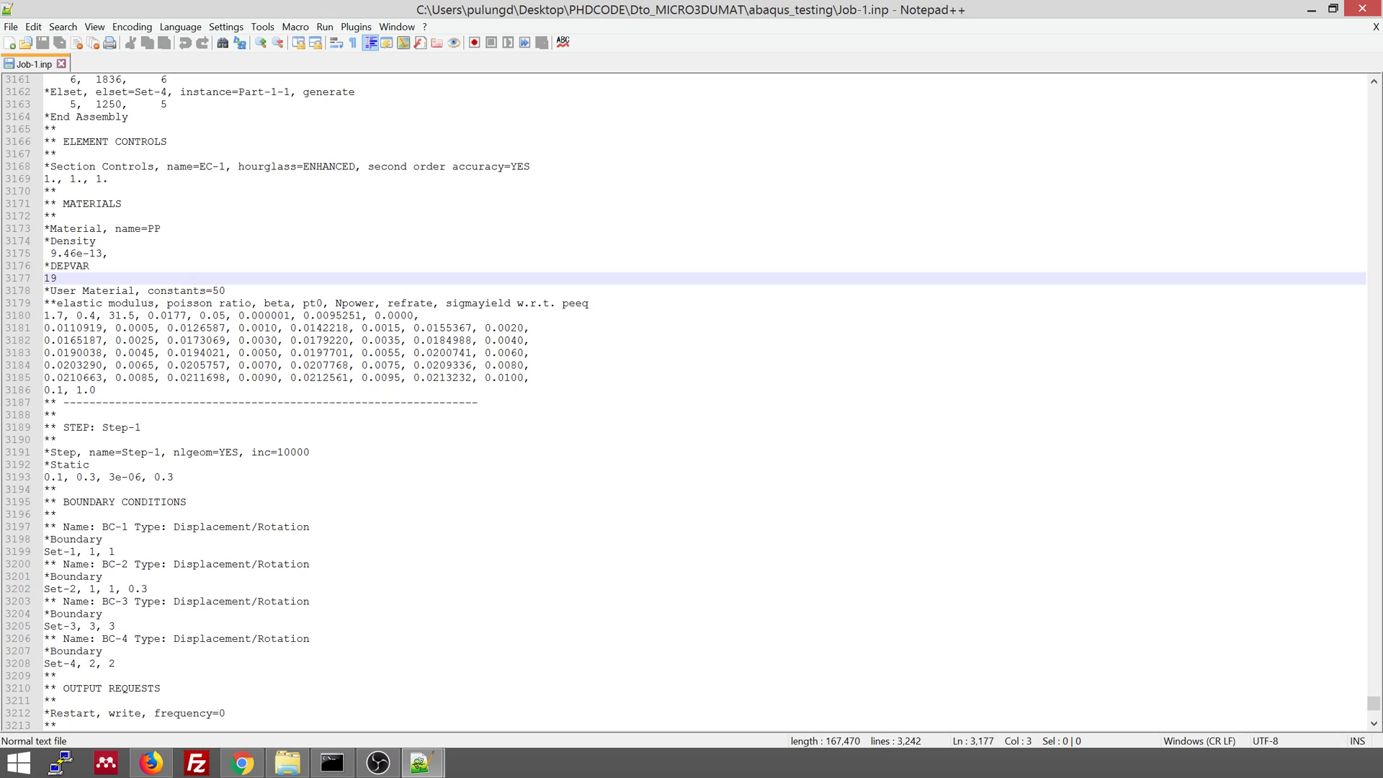
drag(149, 290, 225, 290)
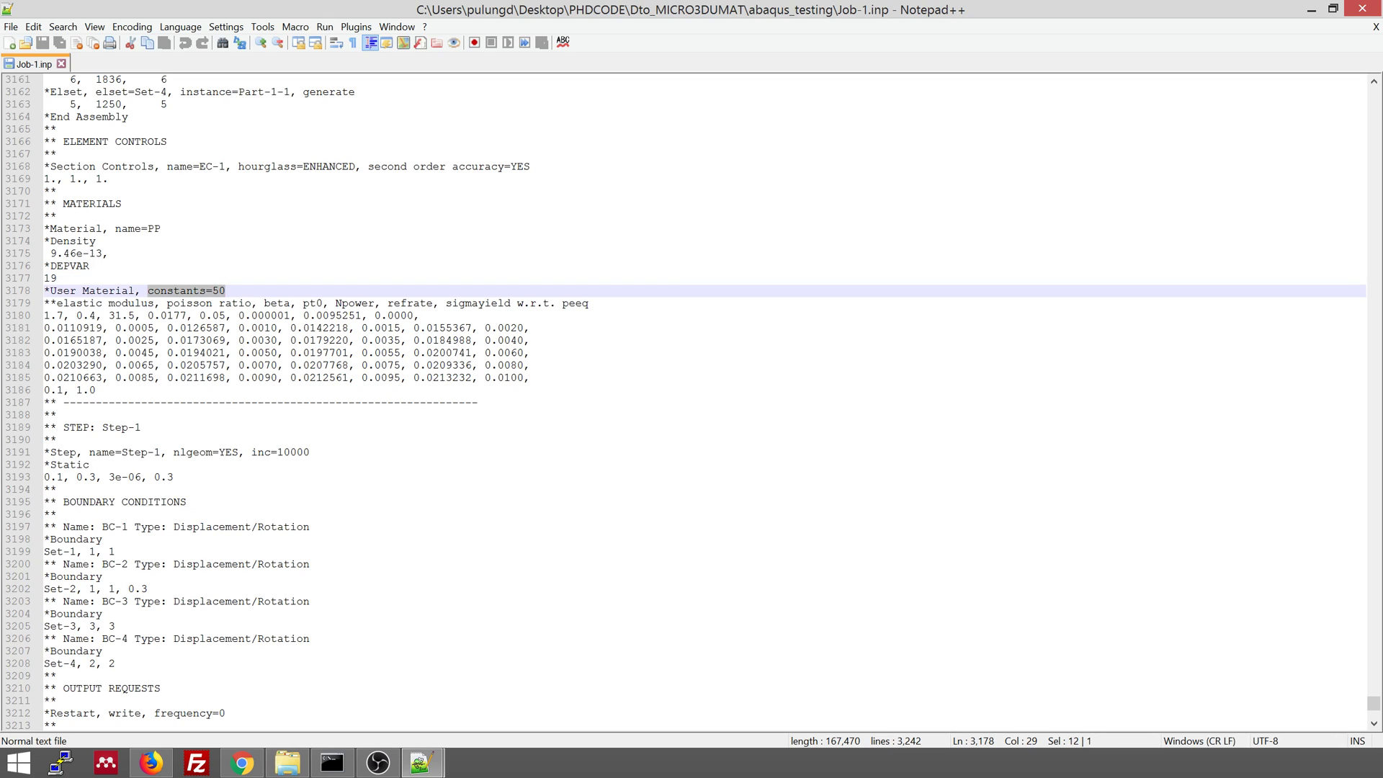
drag(50, 303, 96, 390)
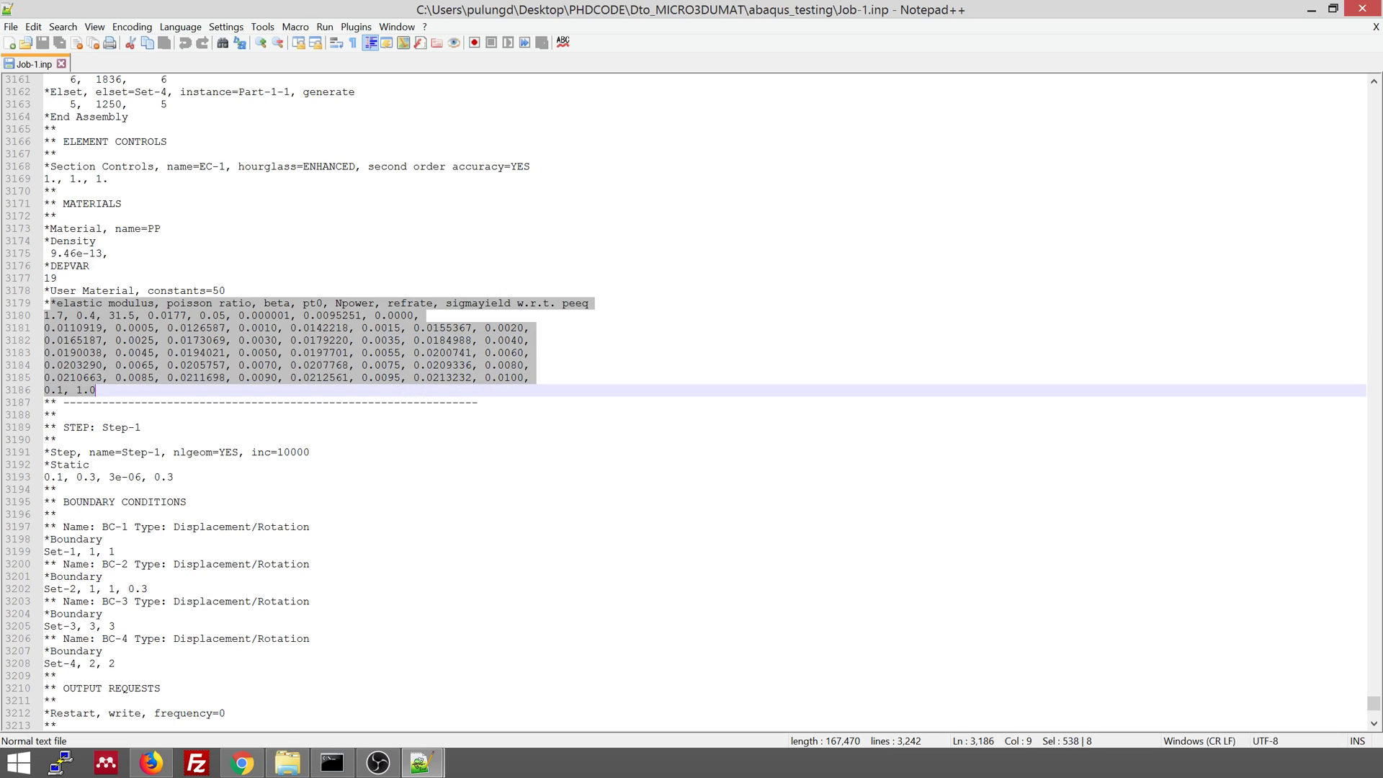
click(566, 308)
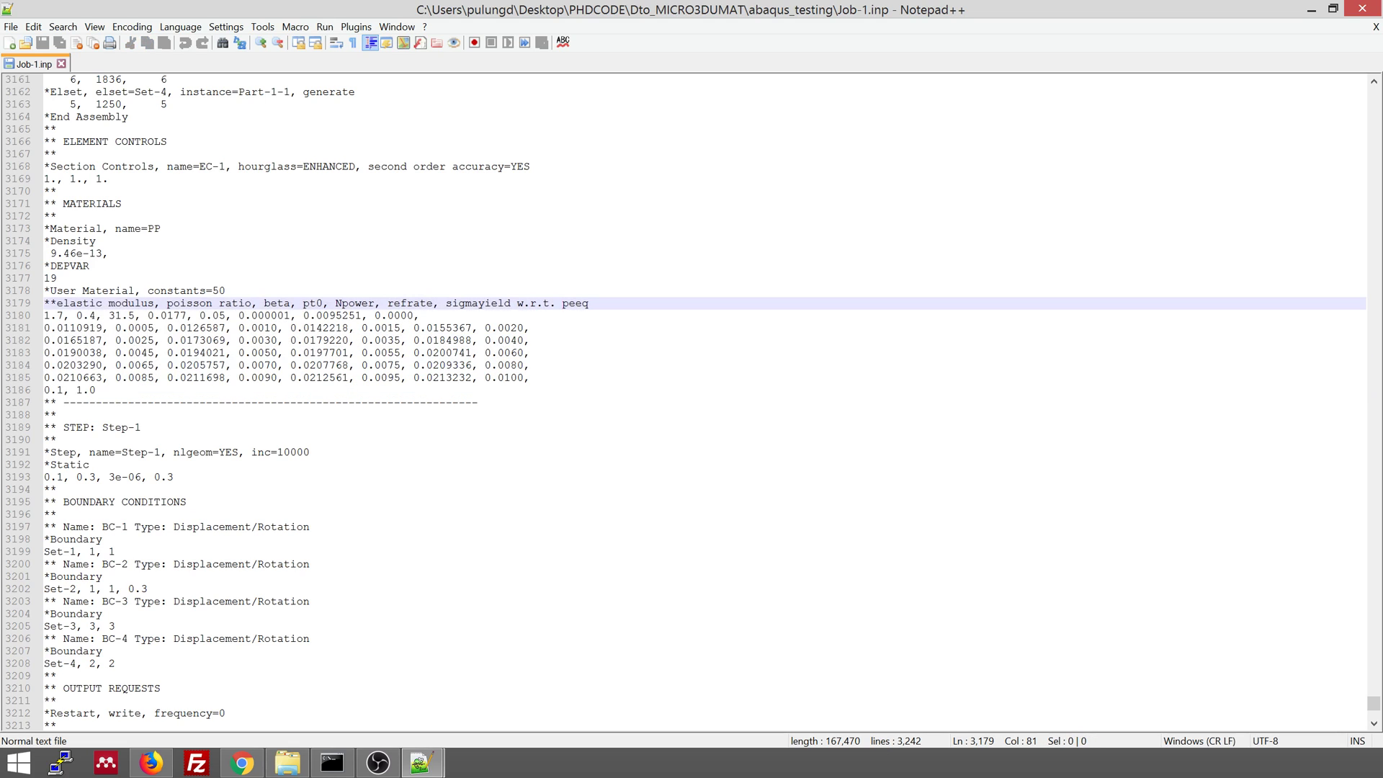
key(Down)
key(Down)
key(Down)
key(Down)
key(Down)
key(Down)
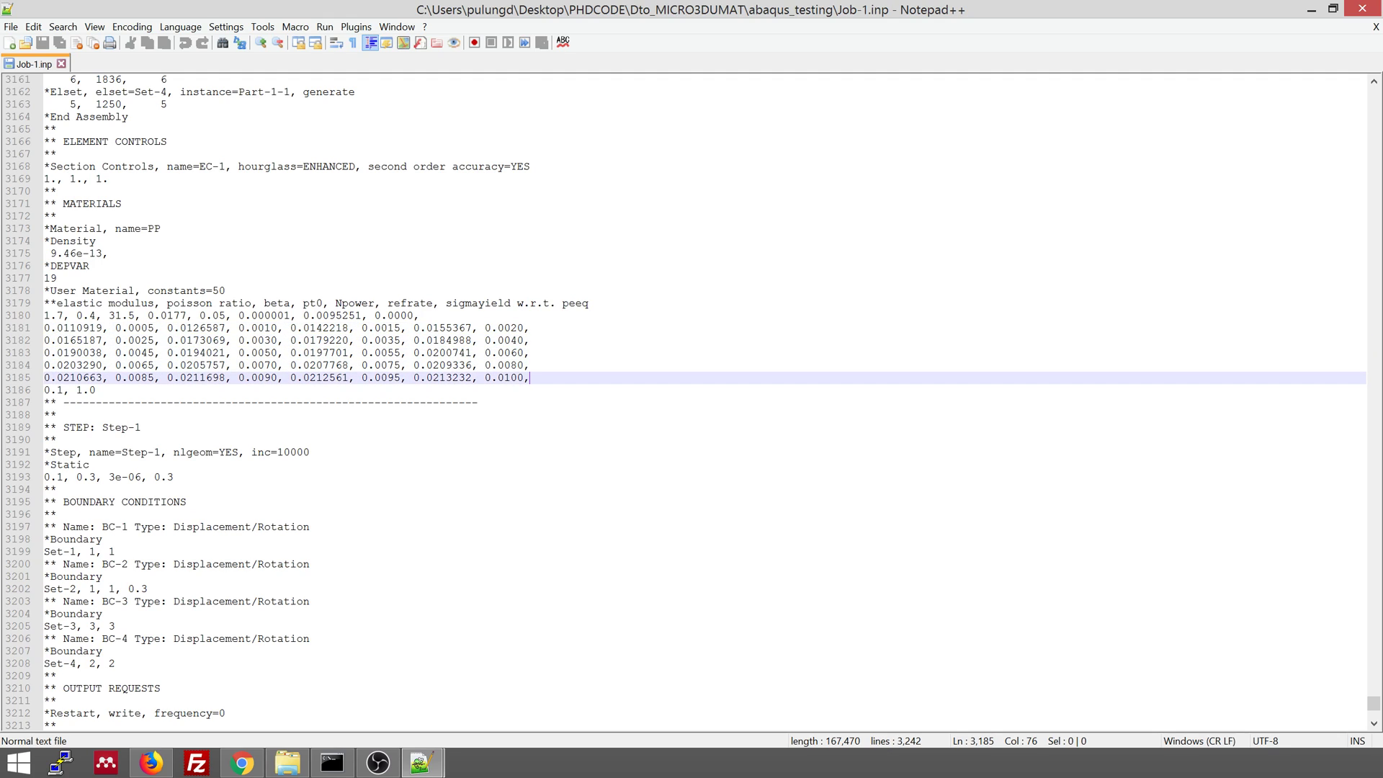
key(Down)
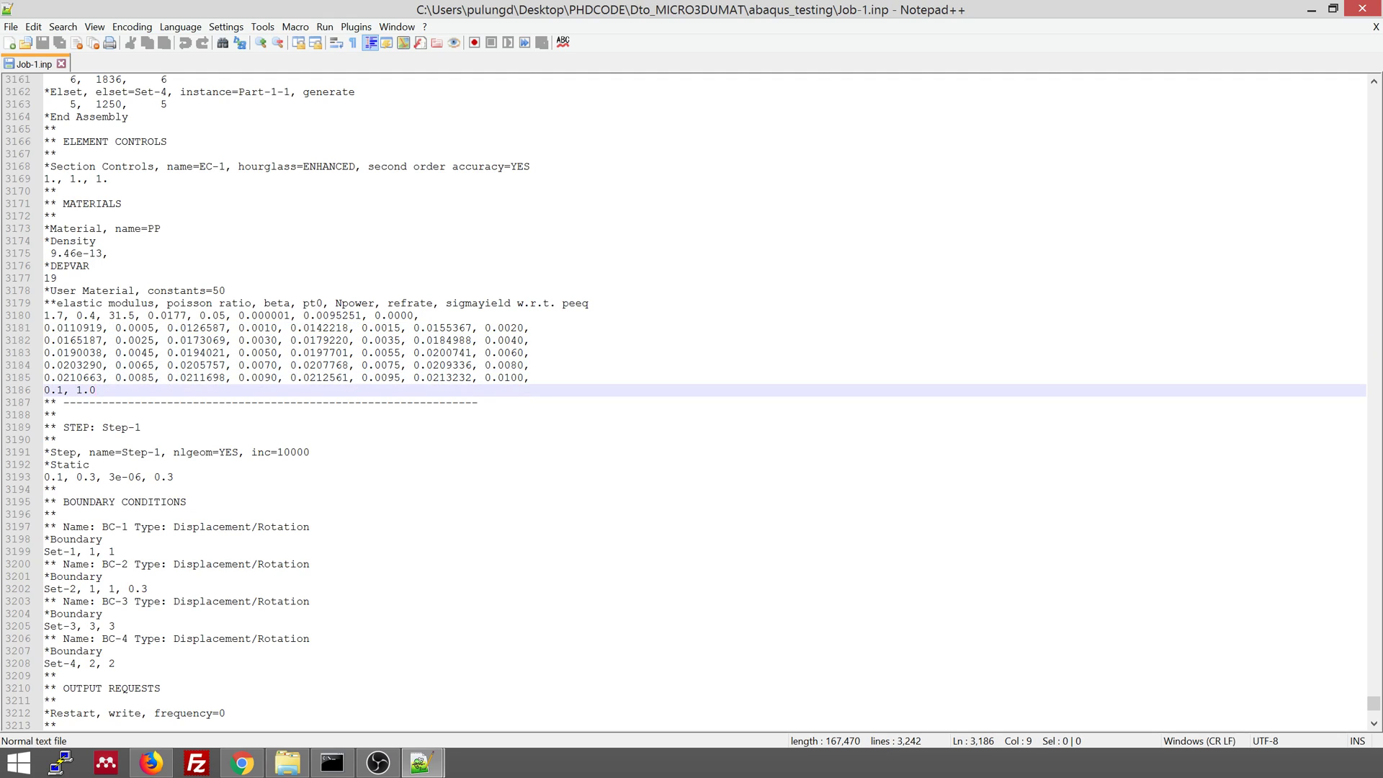
drag(51, 316, 208, 340)
drag(278, 601, 225, 713)
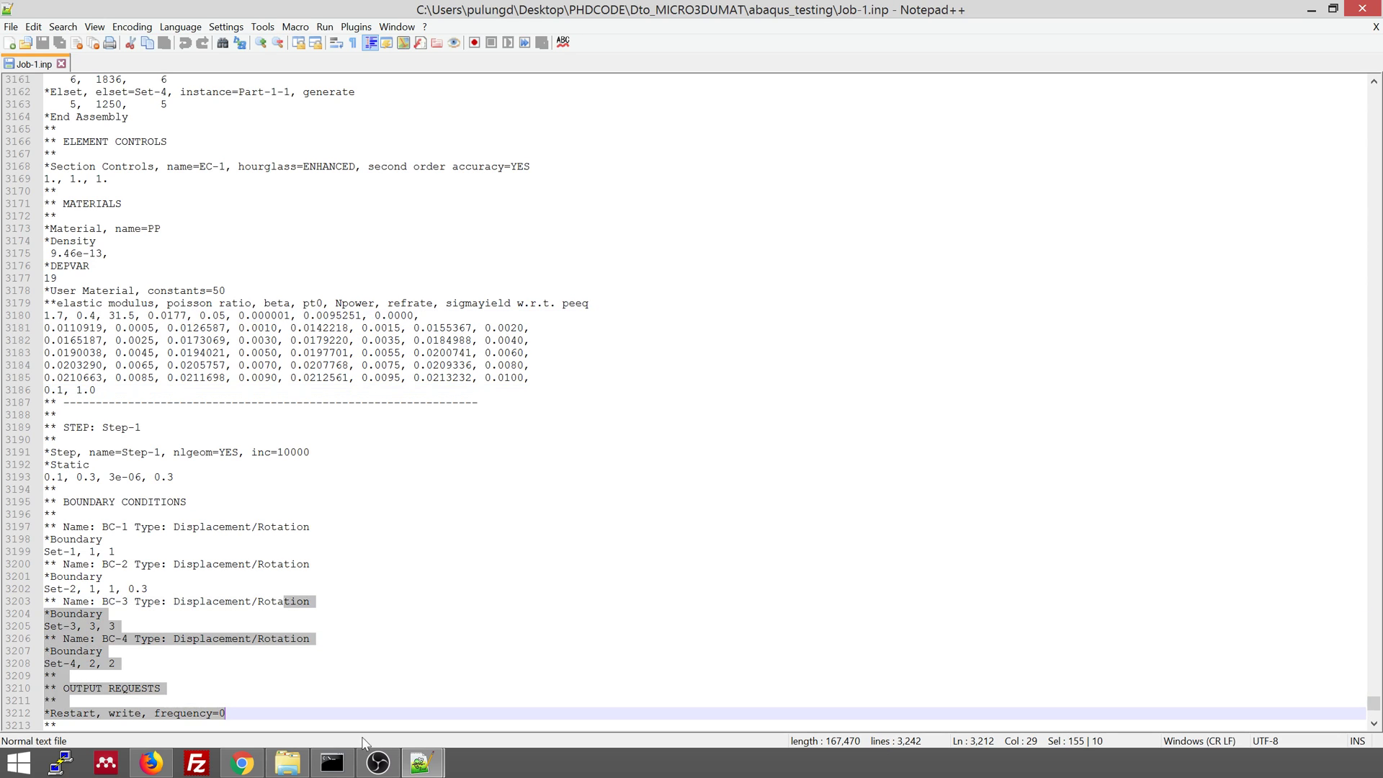
Tile Job-1.inp on the left half and DP_newintegration.for on the right half
click(421, 762)
click(337, 688)
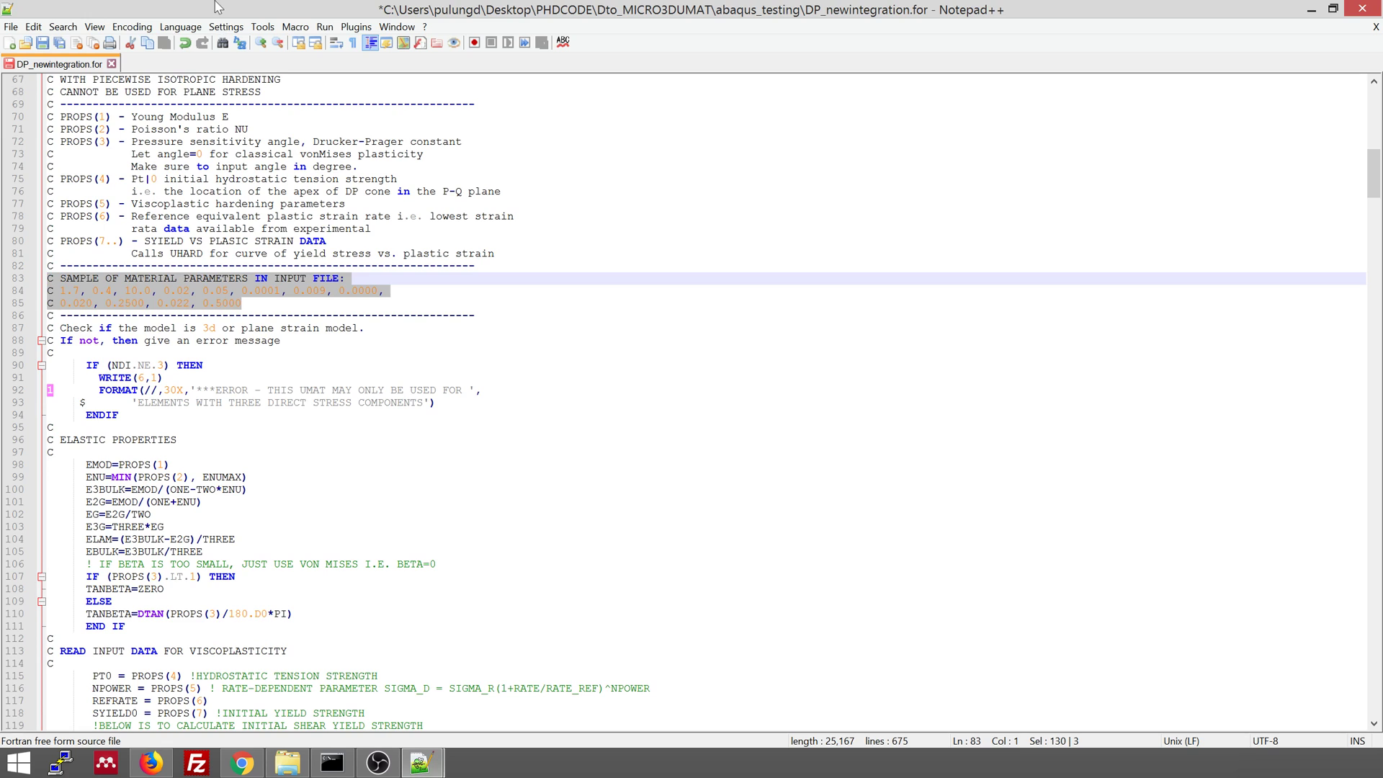
drag(792, 9, 808, 48)
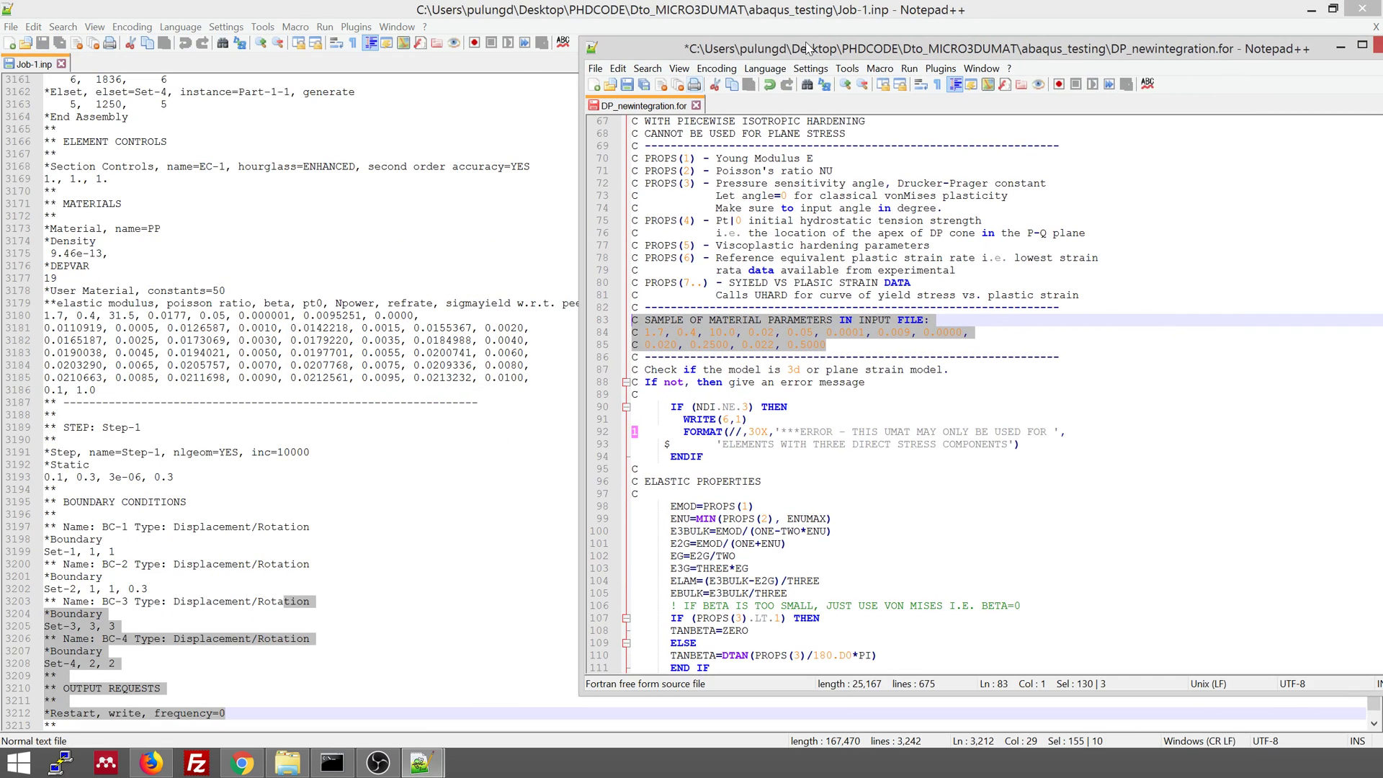
click(426, 11)
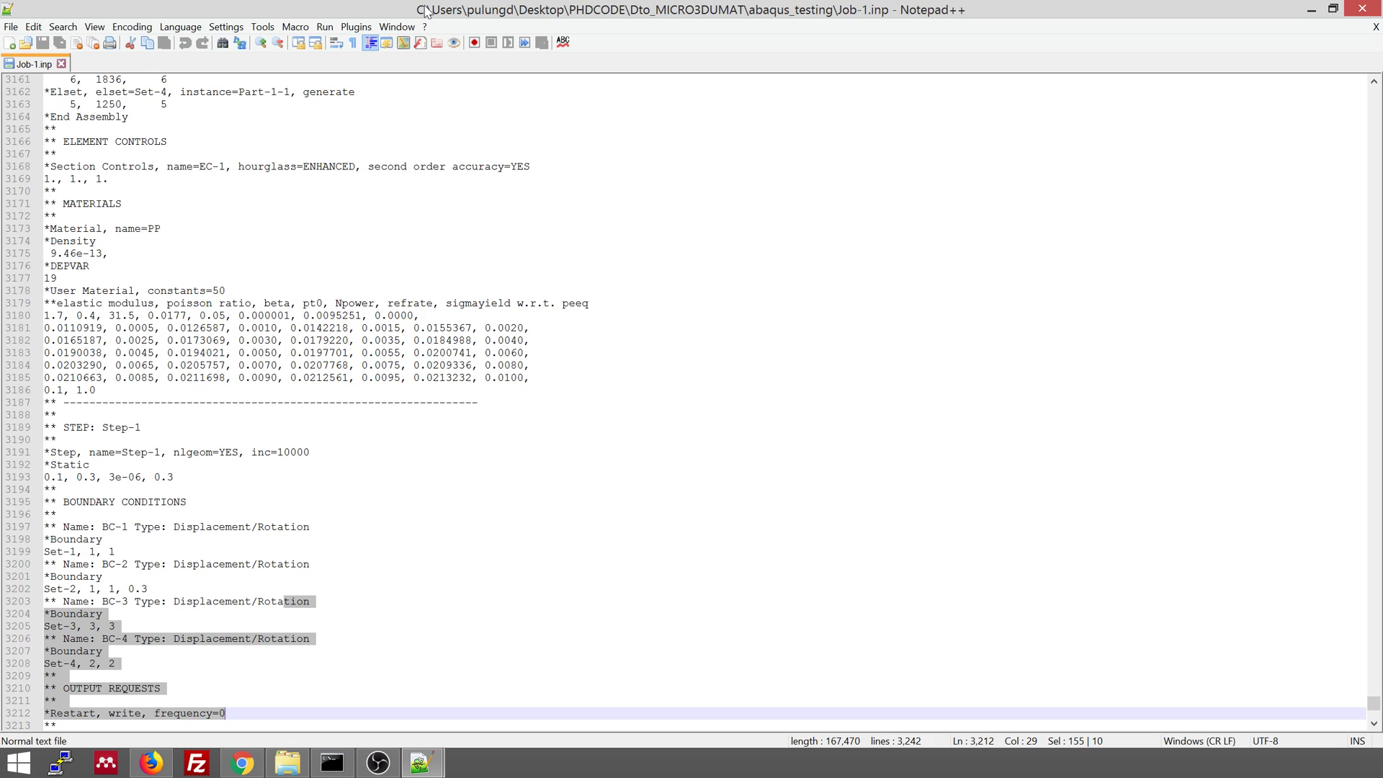
key(super+Left)
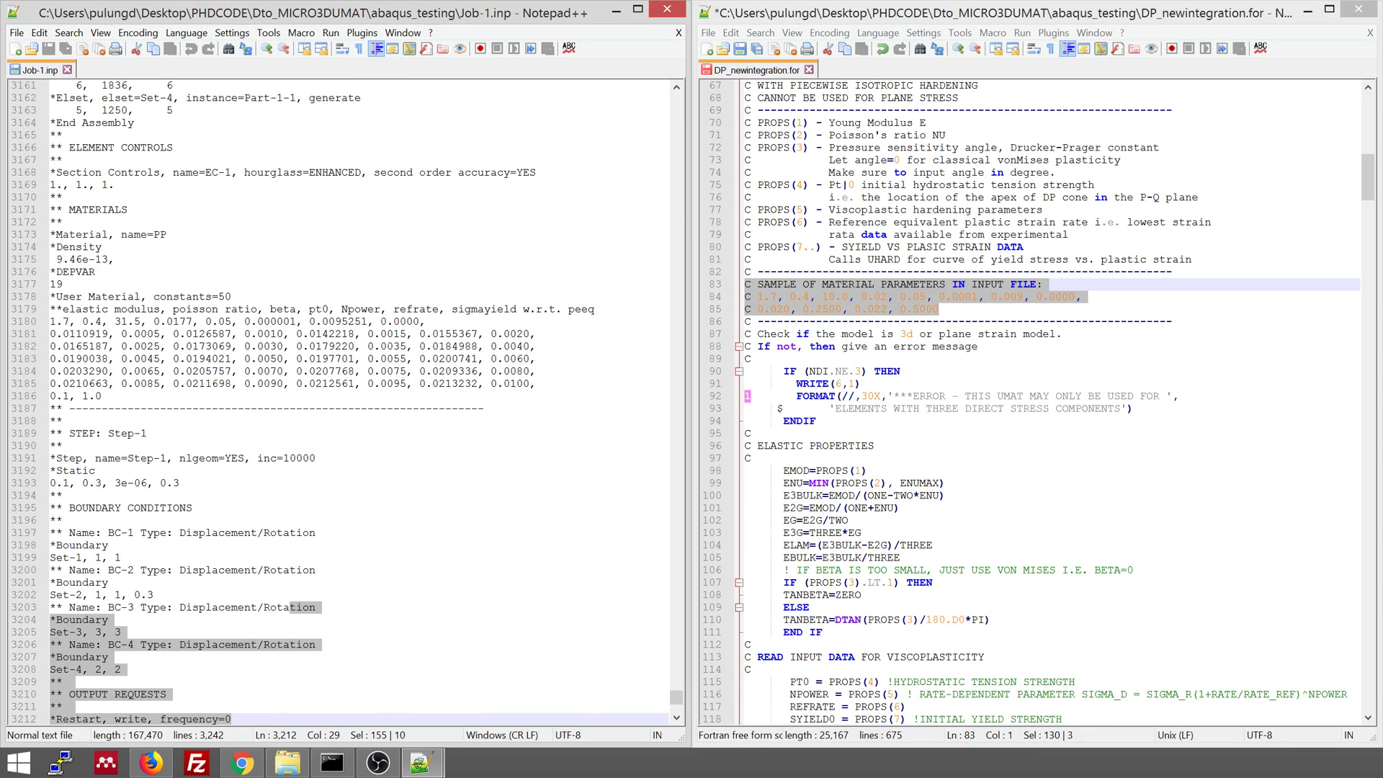
key(Return)
Mark the sample value 10.0 and the PROPS descriptions from pressure sensitivity onward
click(779, 297)
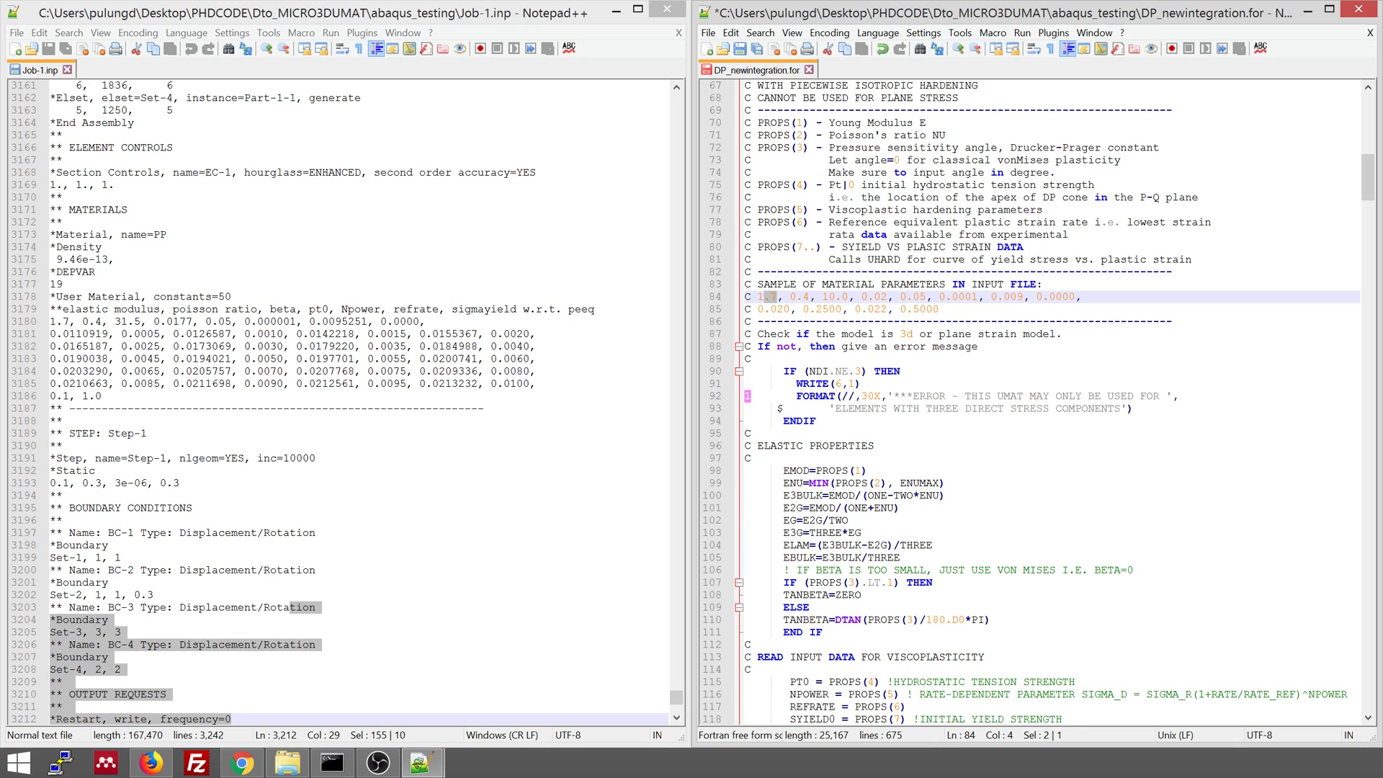
key(Right)
key(Right)
key(Right)
key(Right)
key(Right)
key(Right)
key(Right)
key(shift+Right)
key(shift+Right)
key(shift+Right)
key(shift+Right)
key(shift+Right)
key(shift+Right)
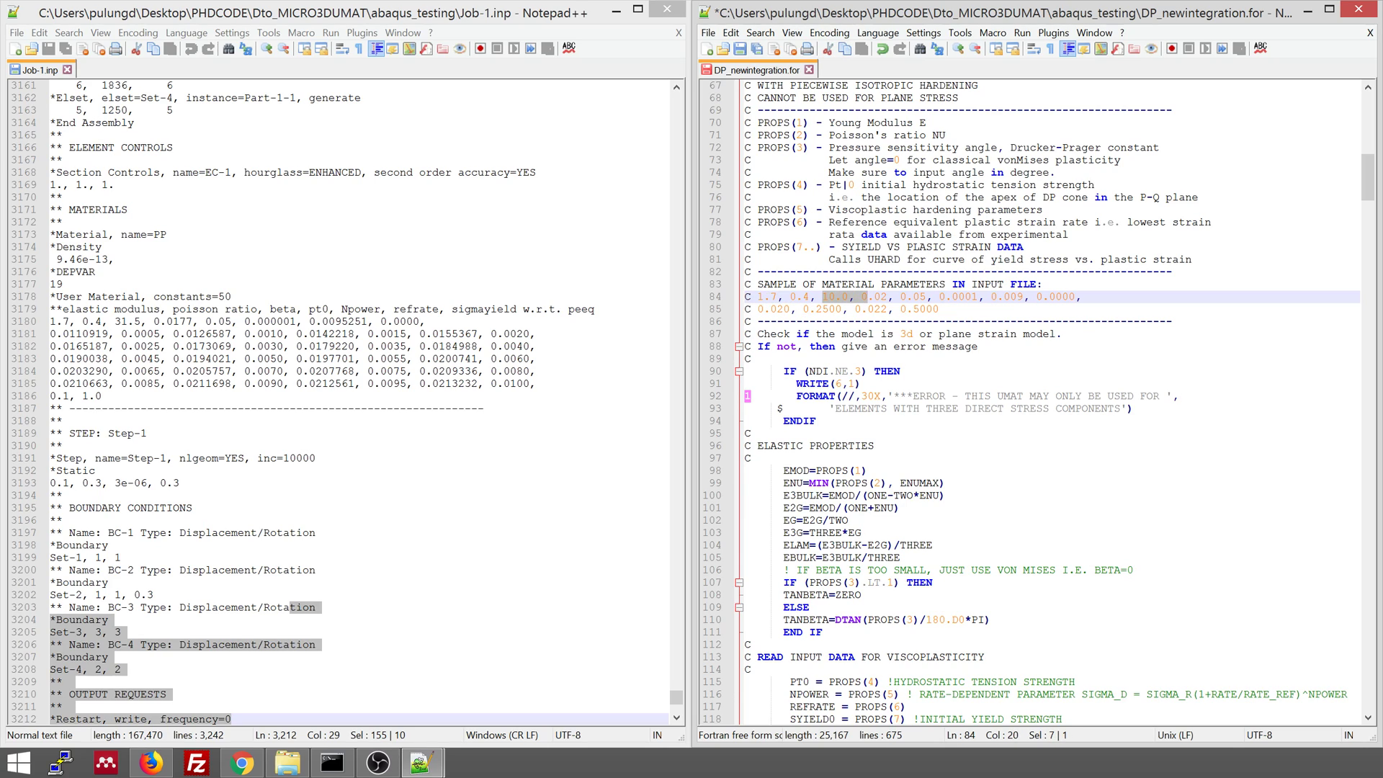
drag(849, 148, 960, 270)
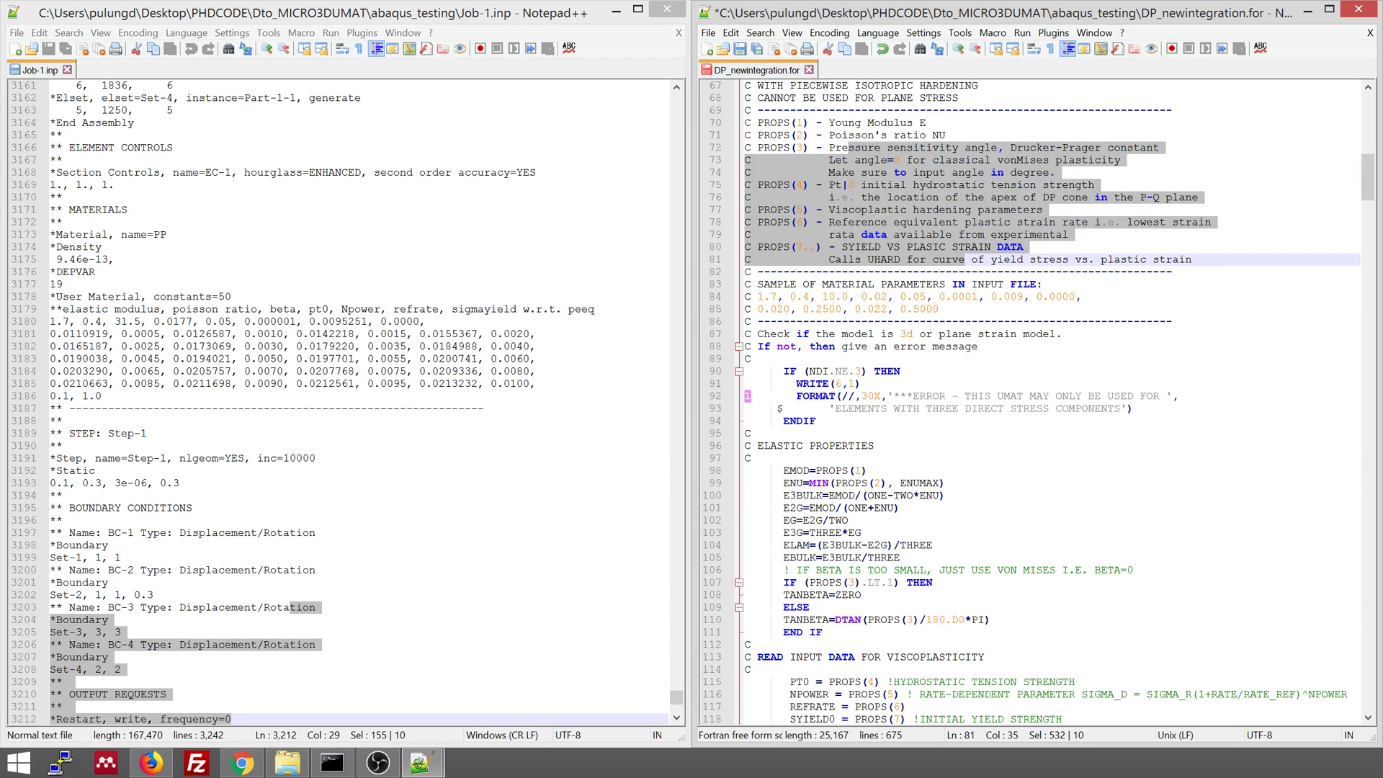
key(Down)
key(Down)
key(Down)
key(Down)
Mark the 3D model check block ending at its ENDIF
scroll(1037, 402, down, 2)
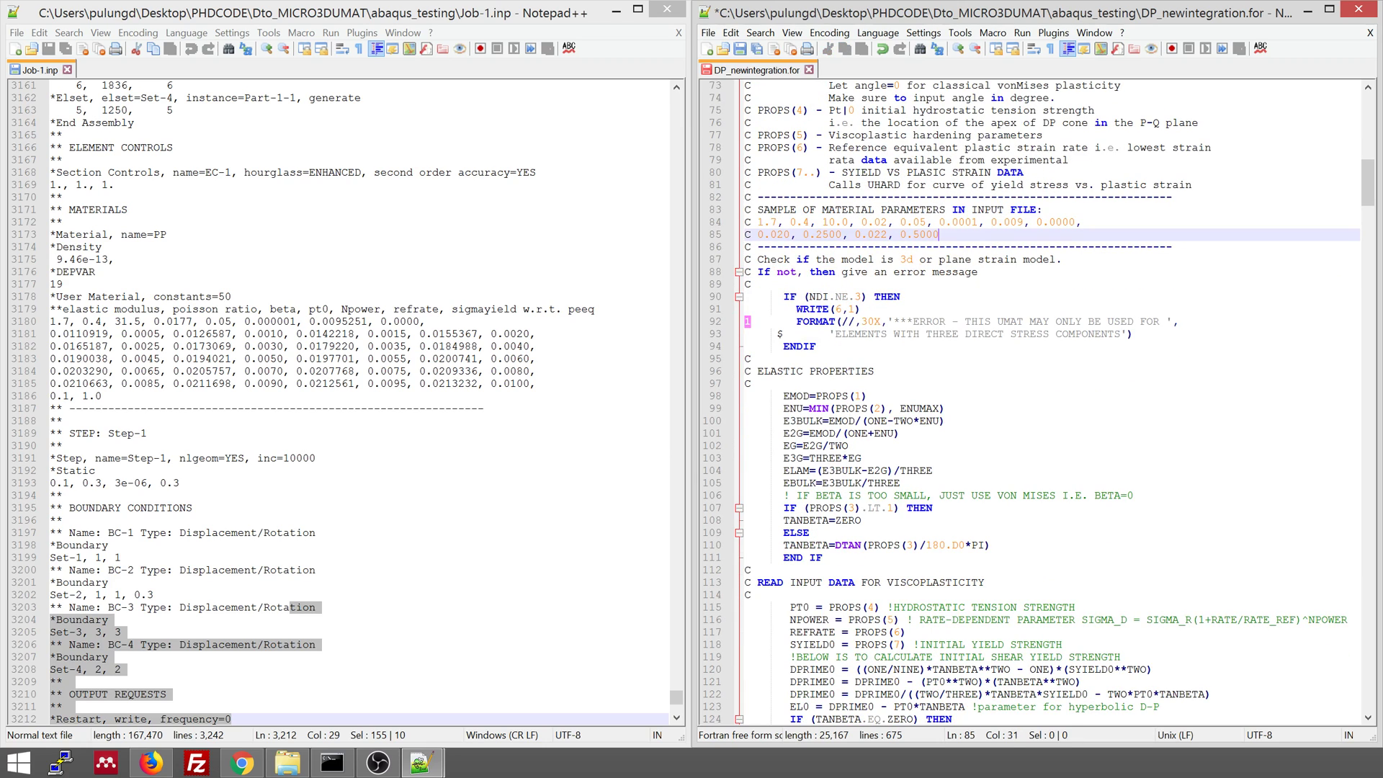
scroll(360, 403, down, 1)
click(816, 346)
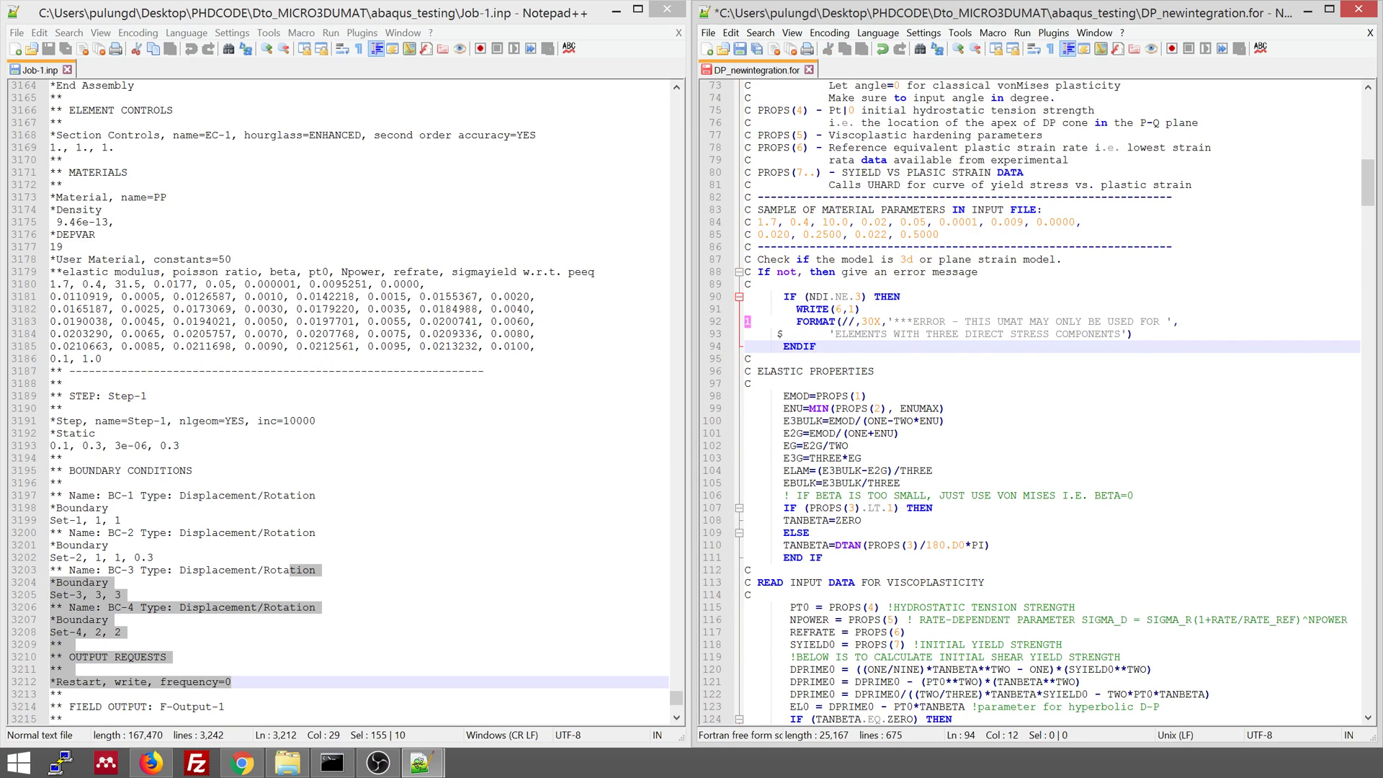
drag(825, 297, 816, 346)
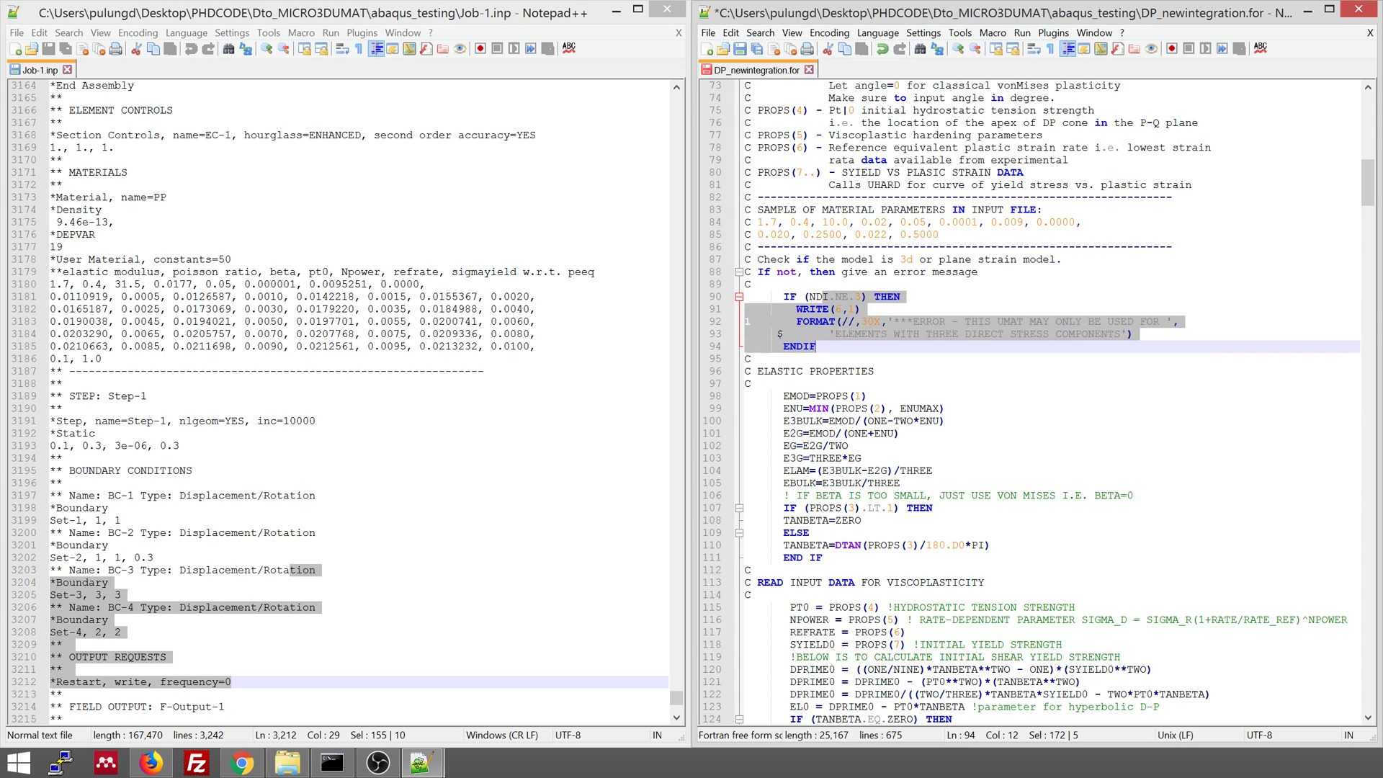
scroll(1032, 402, down, 3)
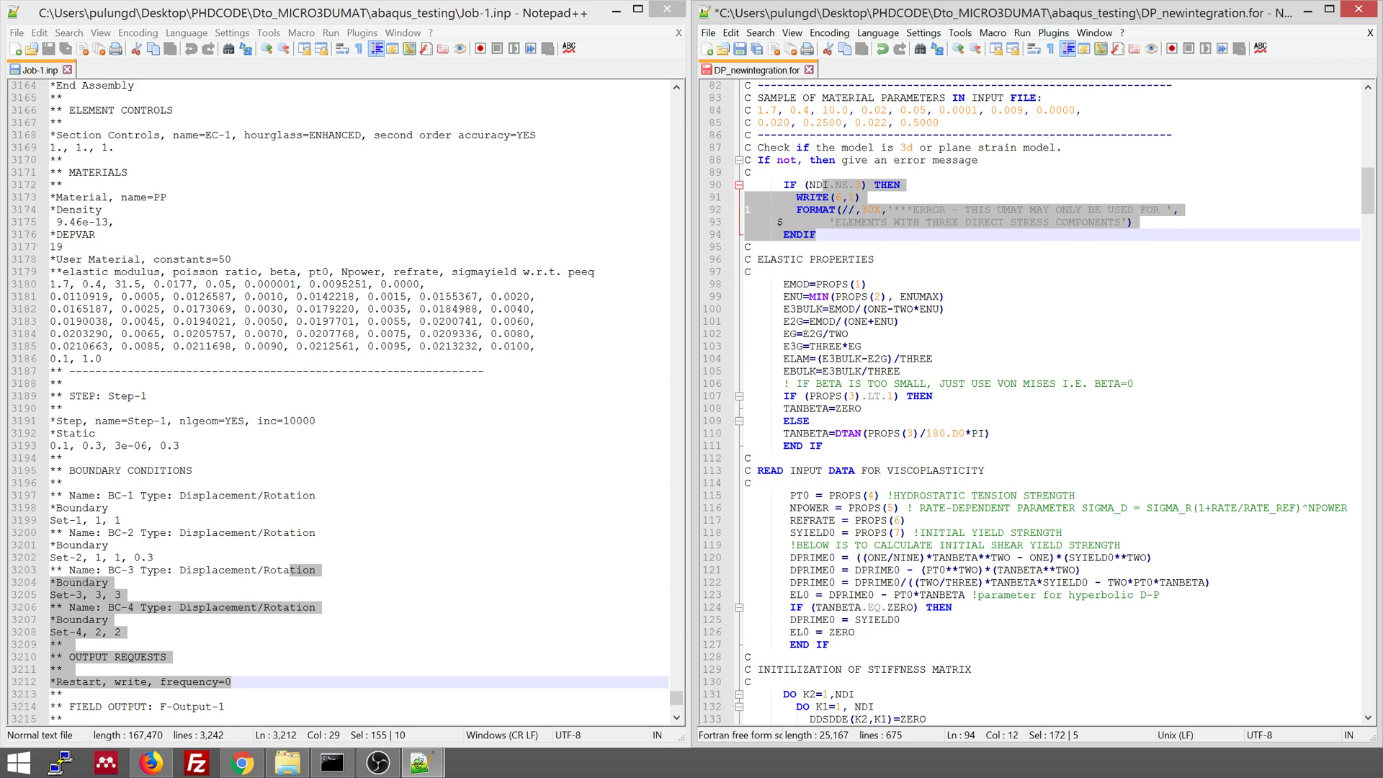
Review the elastic properties block, highlighting every use of E2G and ENU
scroll(1037, 402, down, 1)
drag(783, 246, 750, 421)
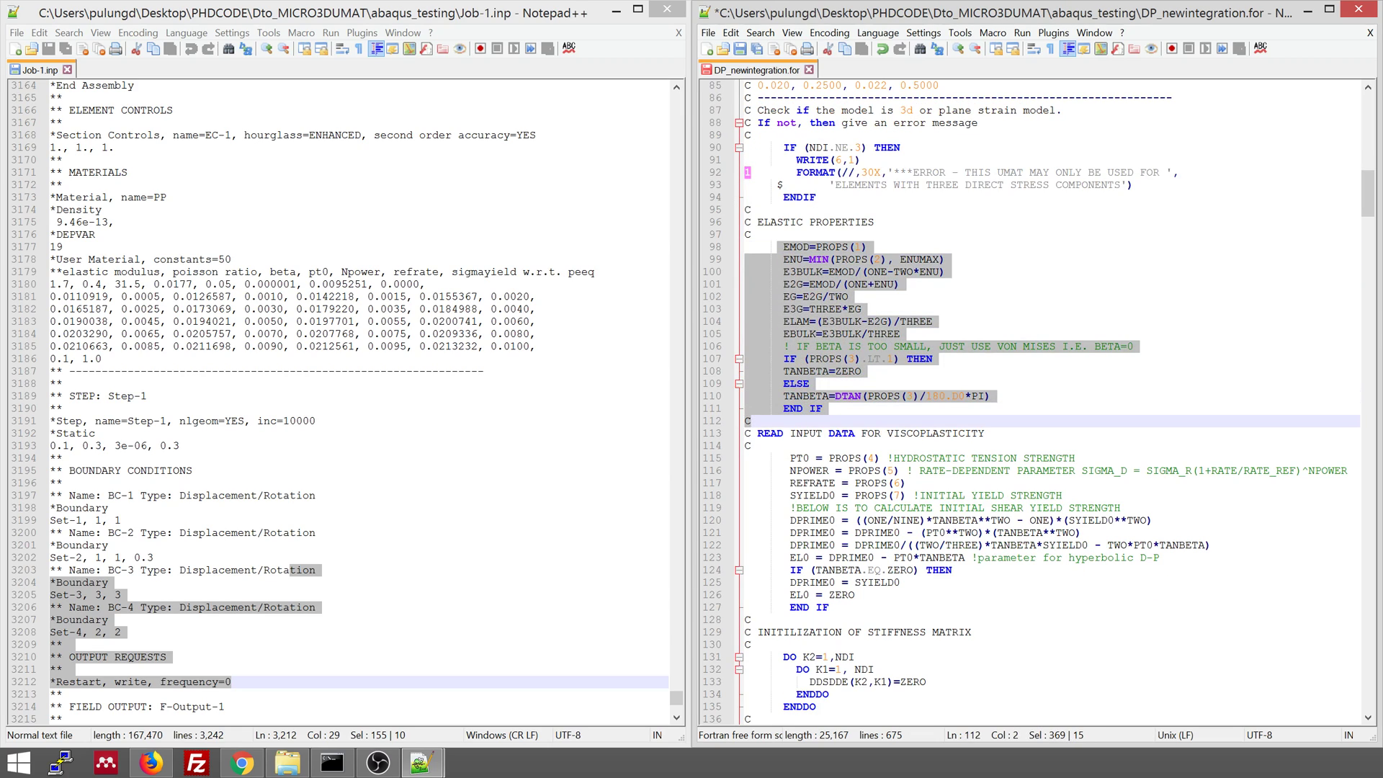
click(803, 285)
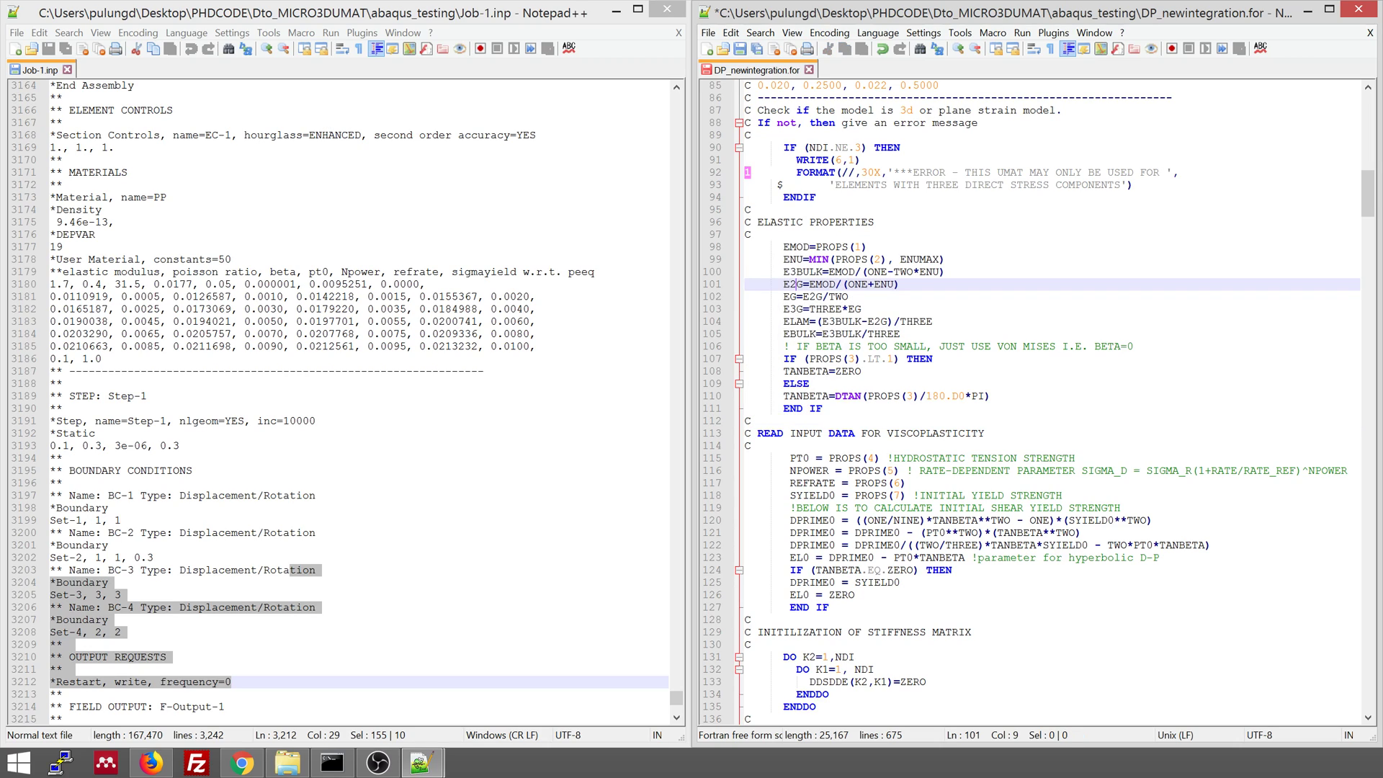
double_click(798, 285)
click(797, 285)
drag(894, 284, 848, 273)
double_click(928, 272)
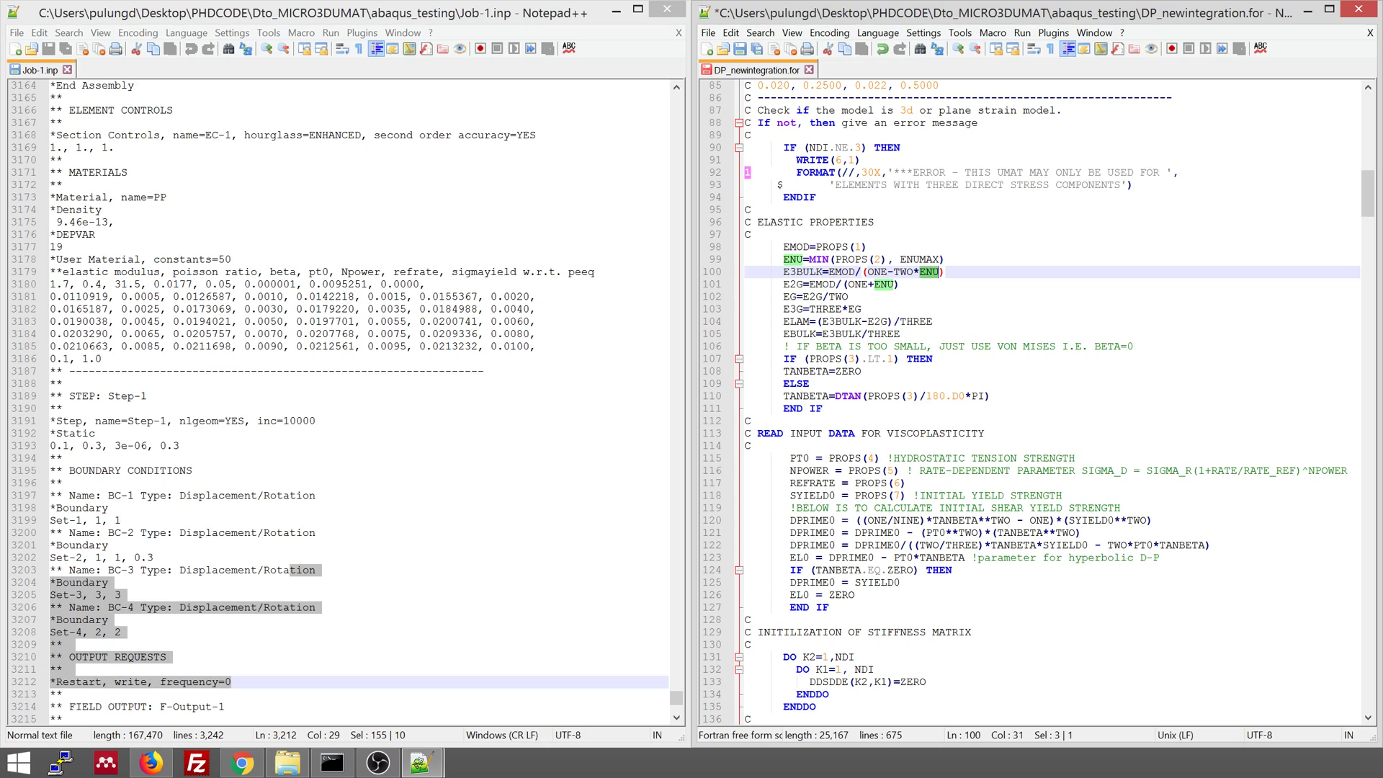
mouse_move(783, 273)
mouse_down()
mouse_move(827, 272)
mouse_move(803, 284)
mouse_up()
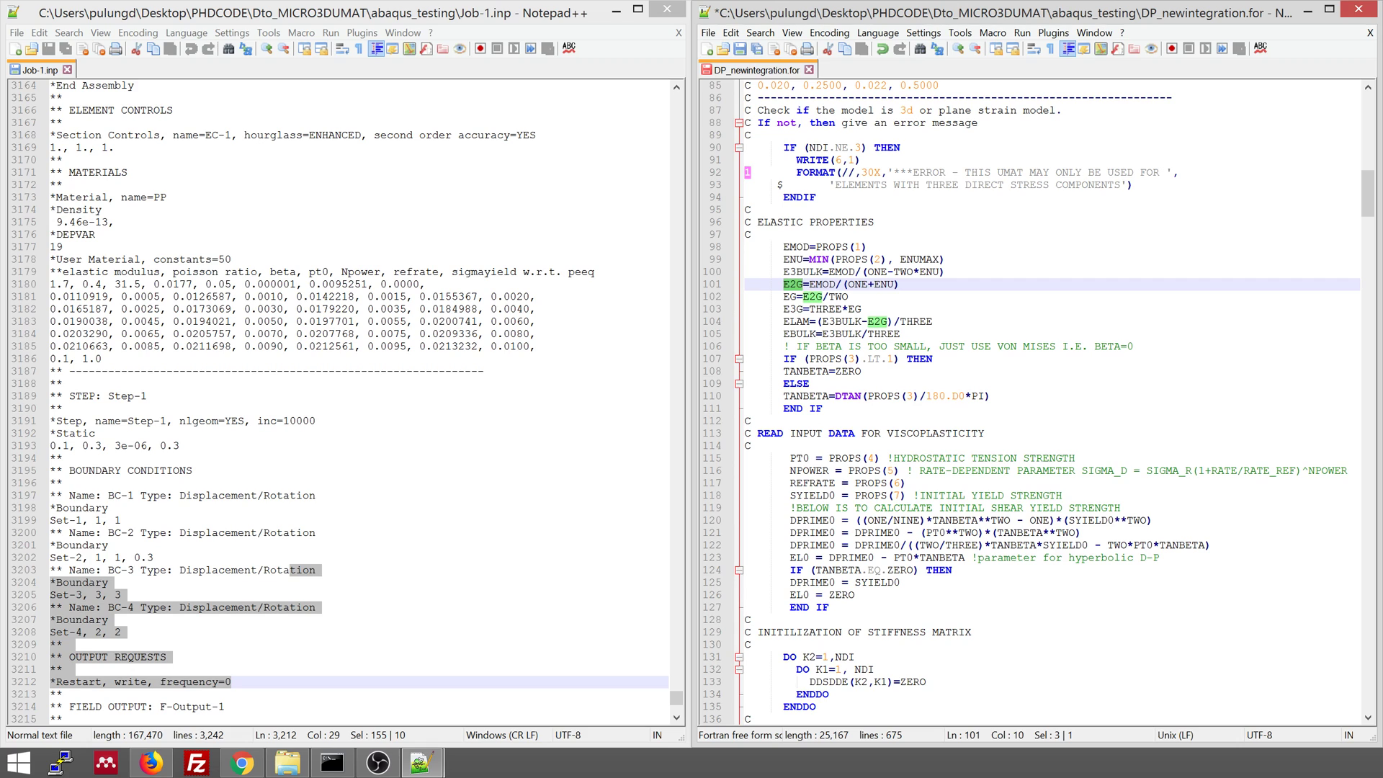
click(794, 284)
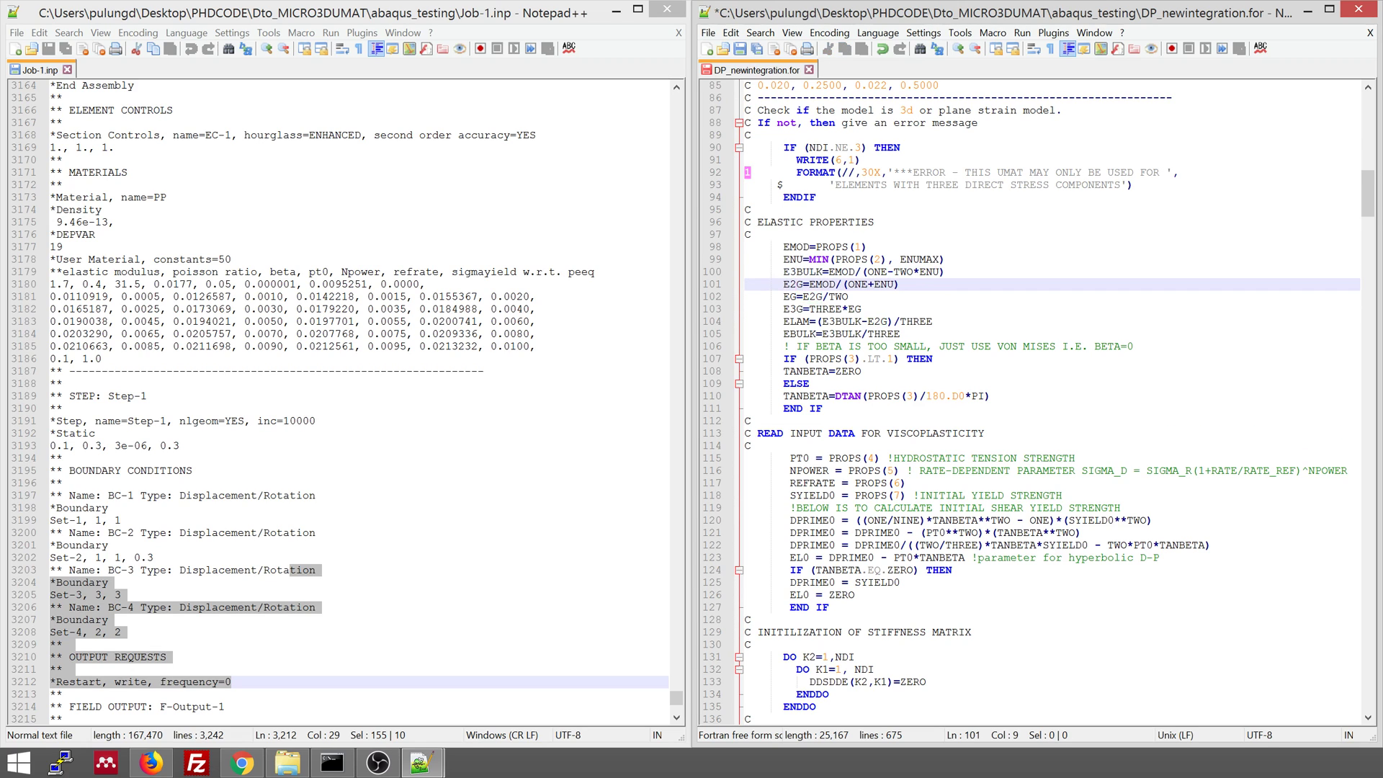
Mark the viscoplasticity input block on lines 115–127, then save DP_newintegration.for
scroll(1052, 403, down, 4)
scroll(346, 403, down, 7)
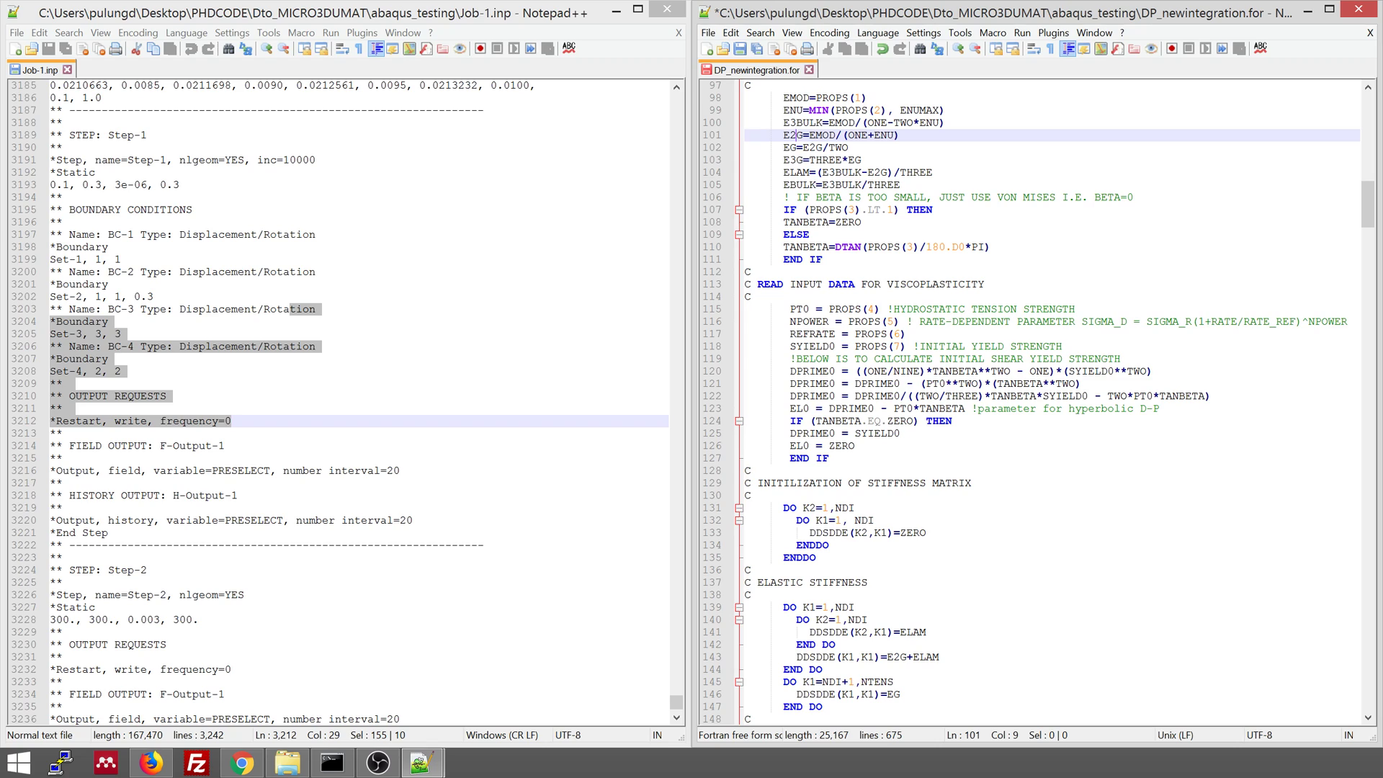
drag(777, 309, 829, 458)
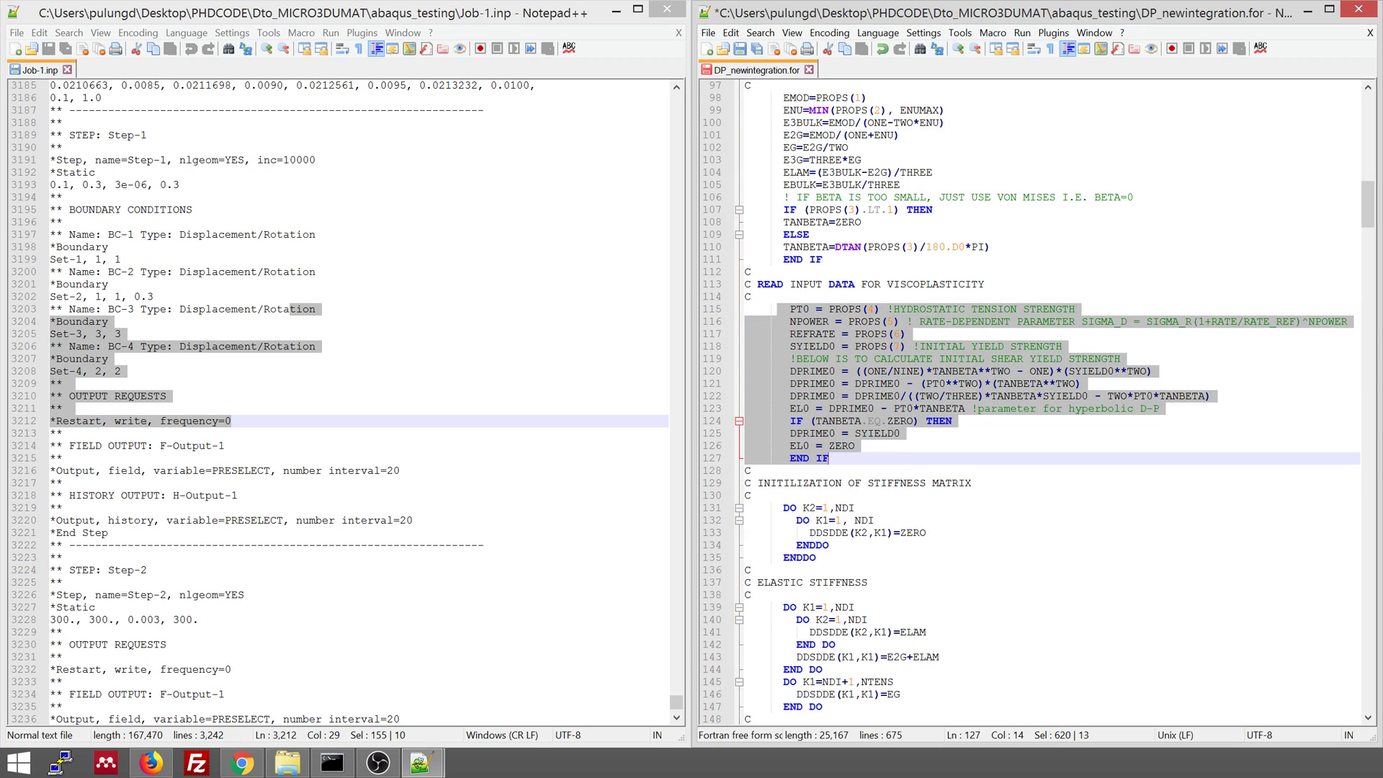
click(809, 234)
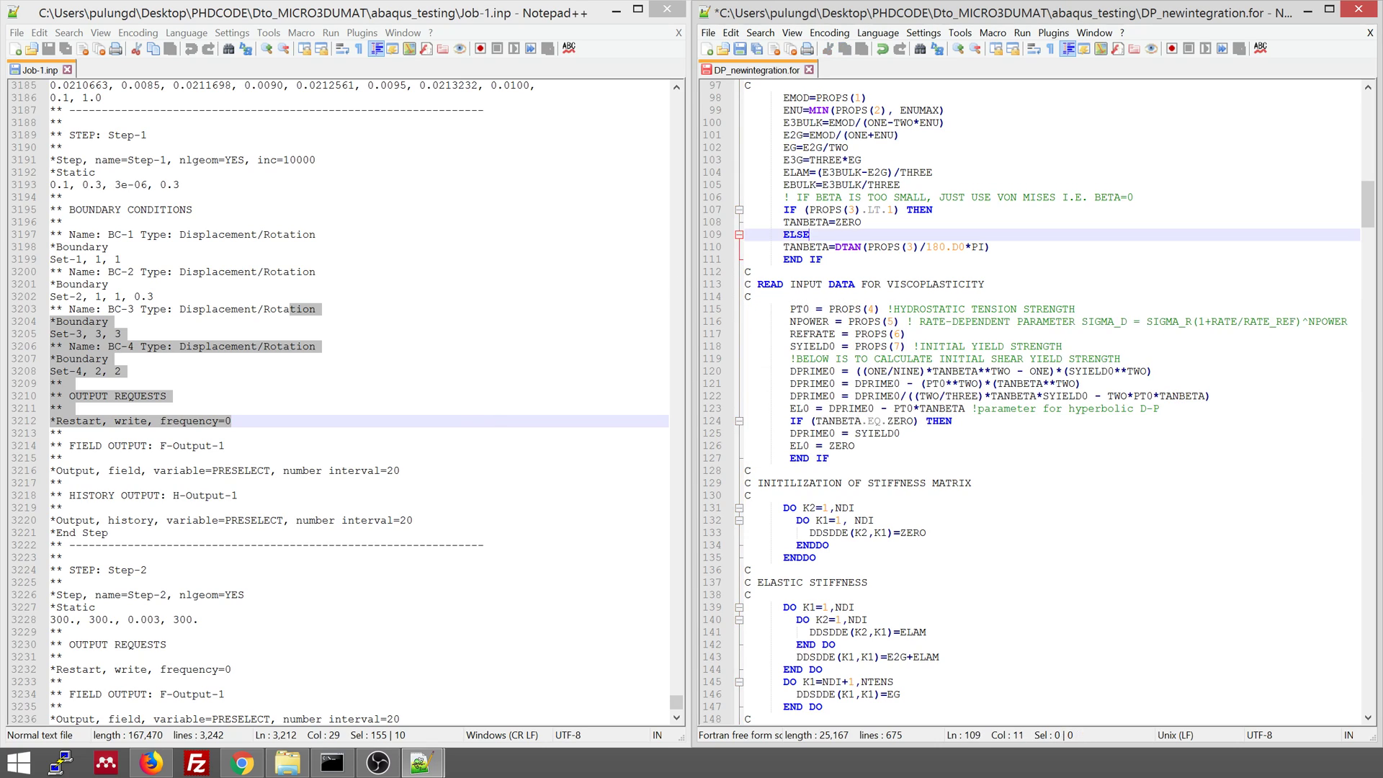
key(ctrl+s)
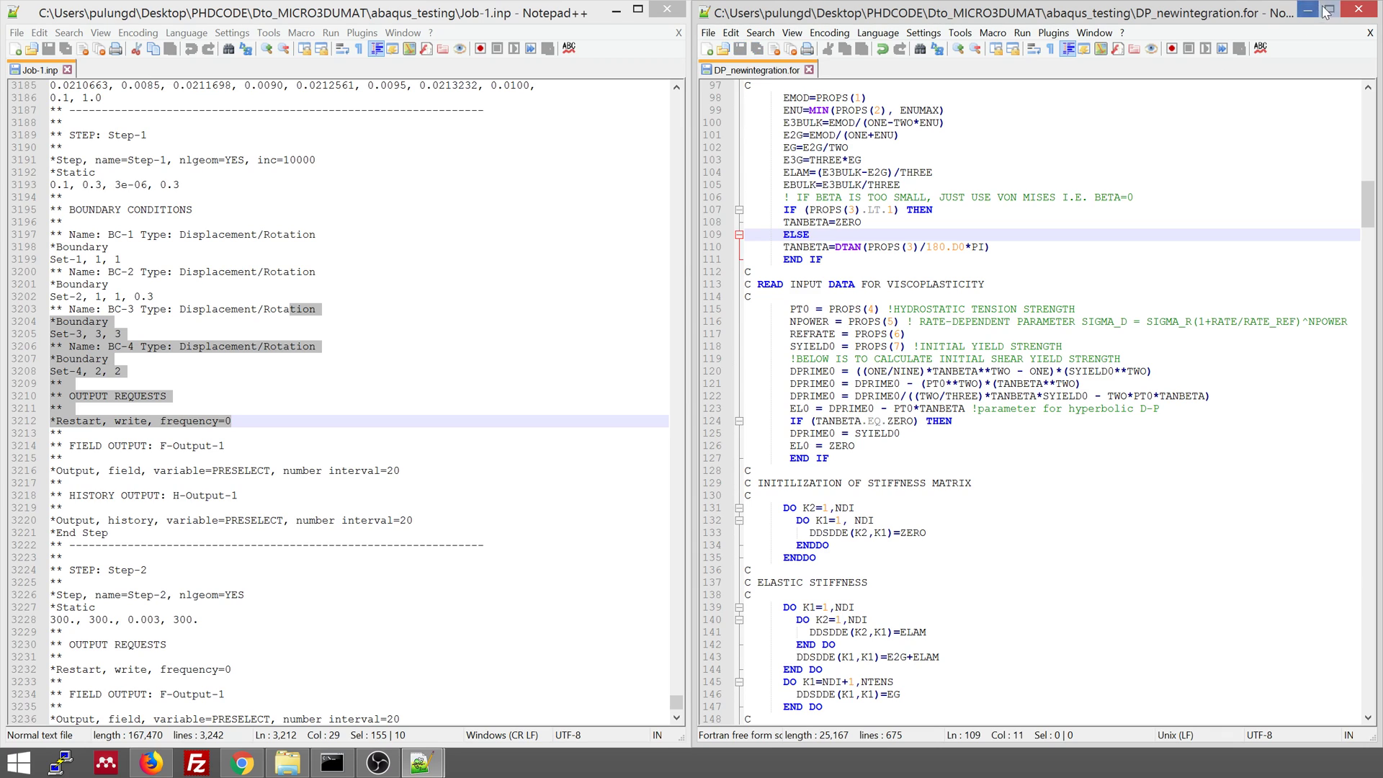
Close Notepad++ and open a command window in the abaqus_testing folder
click(1359, 8)
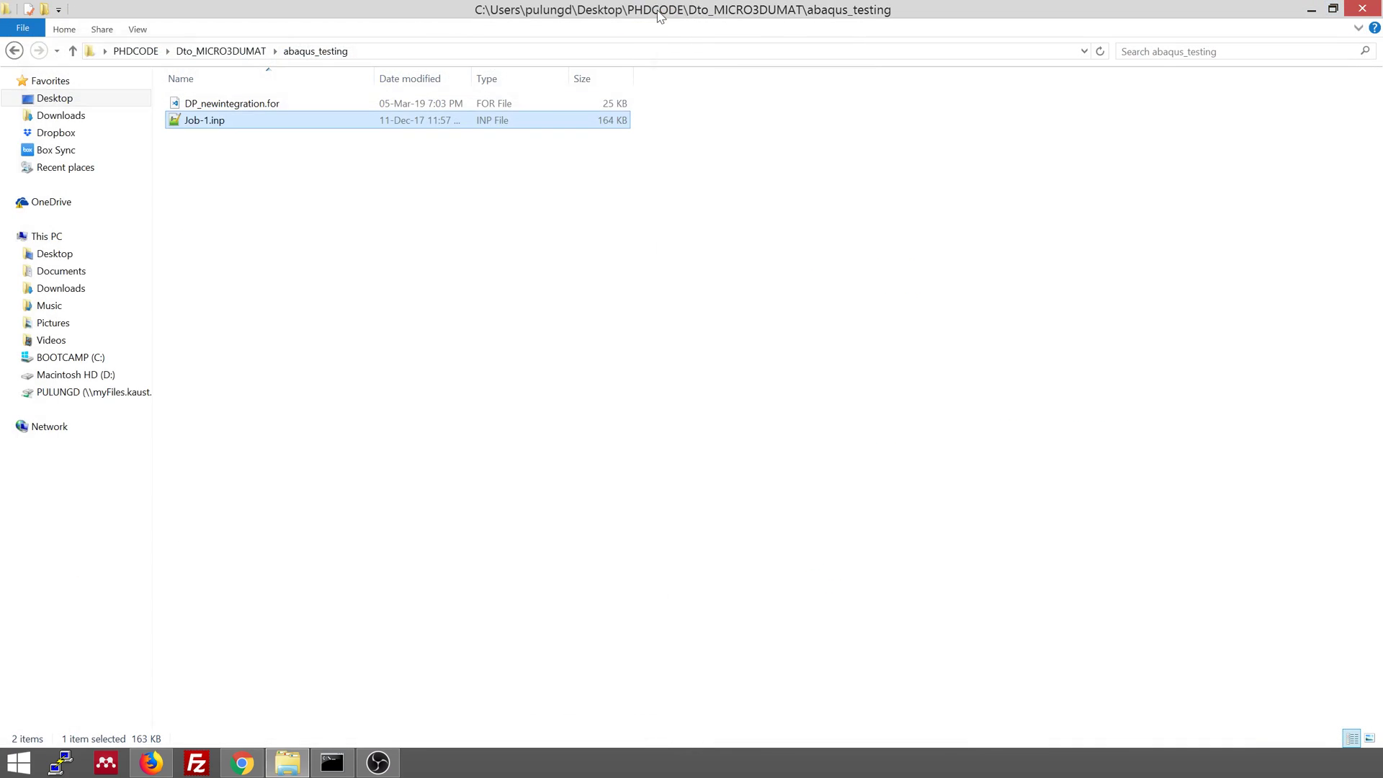
click(327, 201)
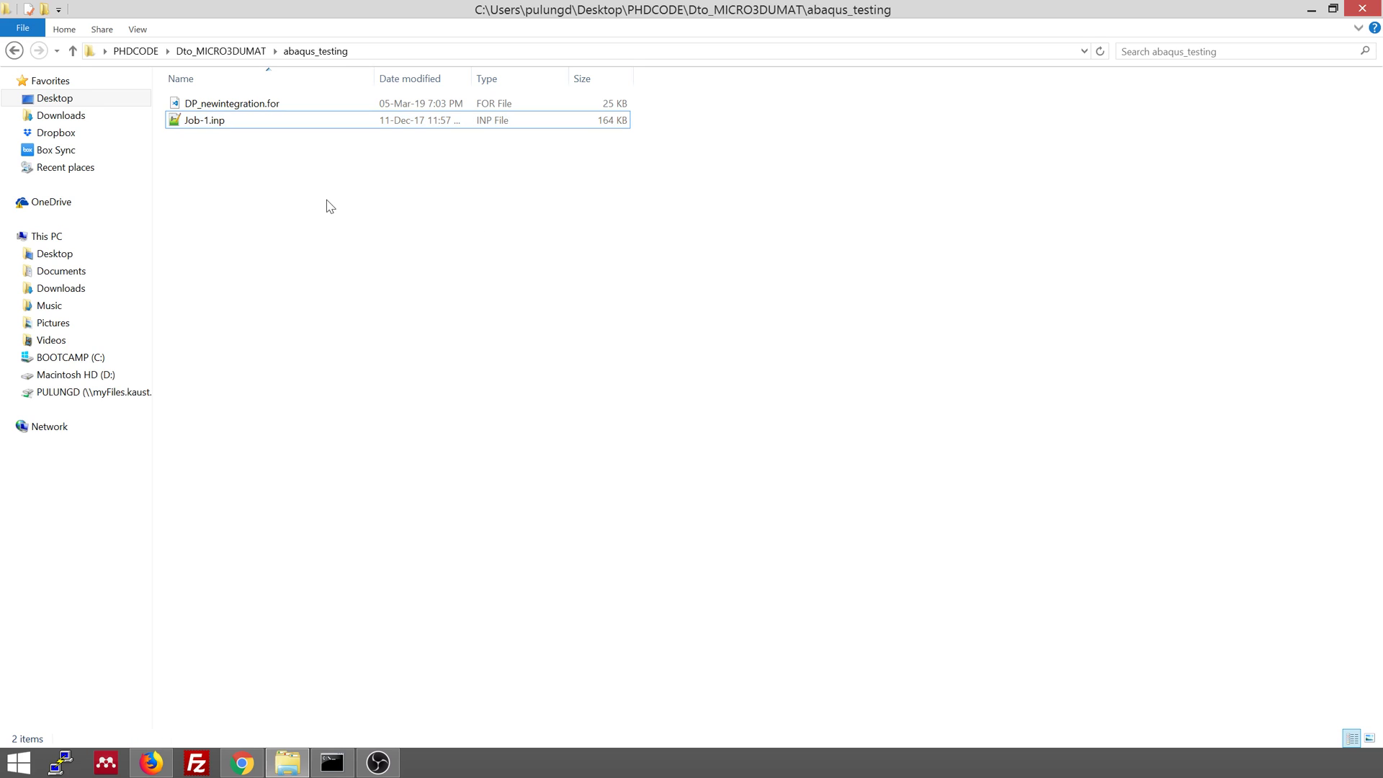
right_click(327, 206)
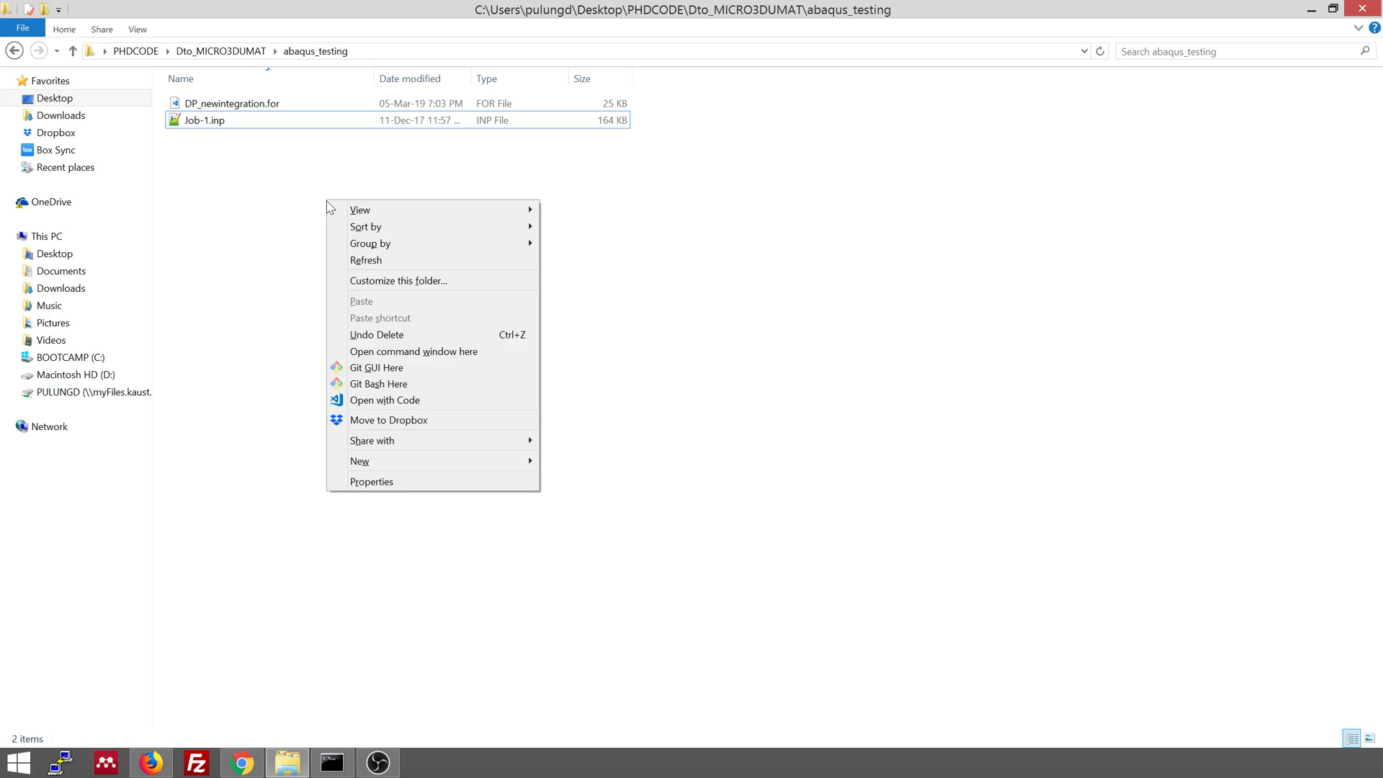
click(432, 353)
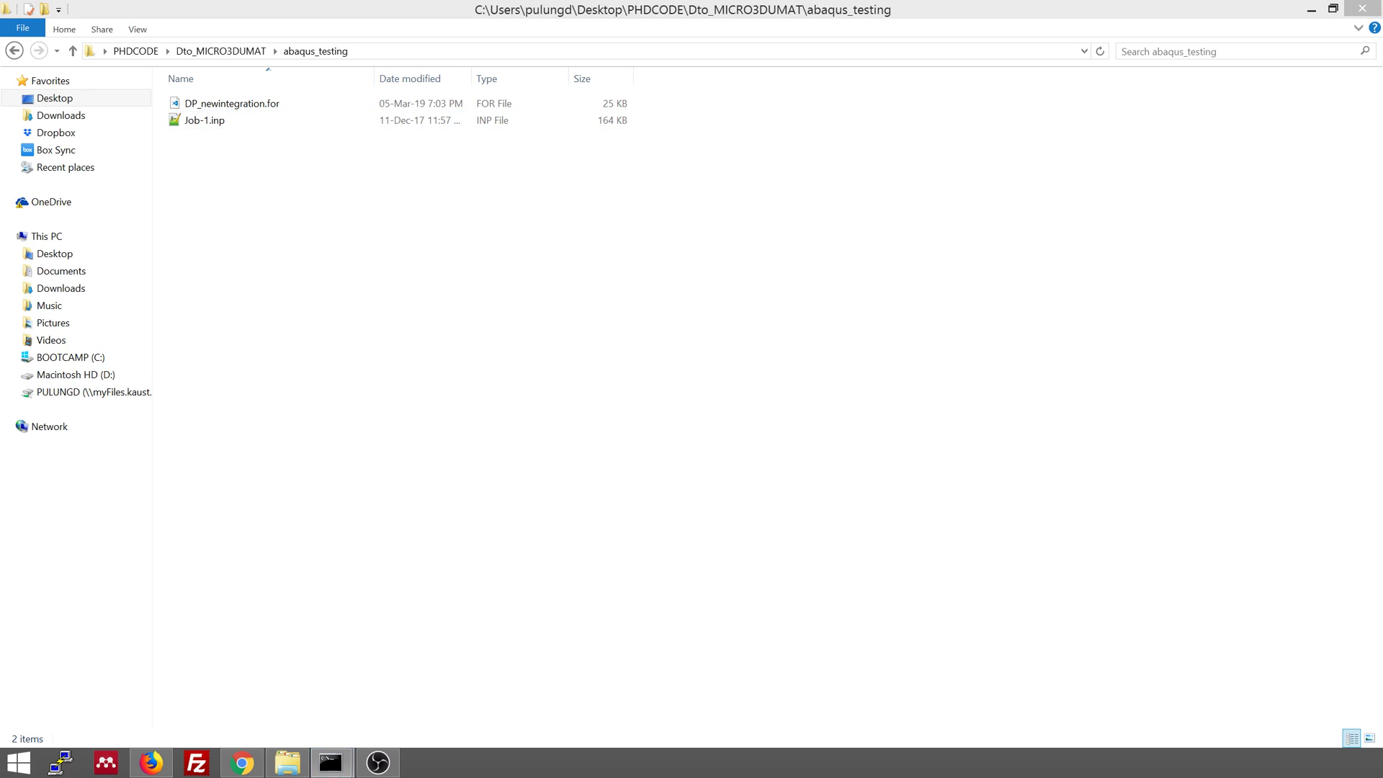
Run 'abaqus cae' at the command prompt to launch Abaqus/CAE
drag(452, 219, 424, 219)
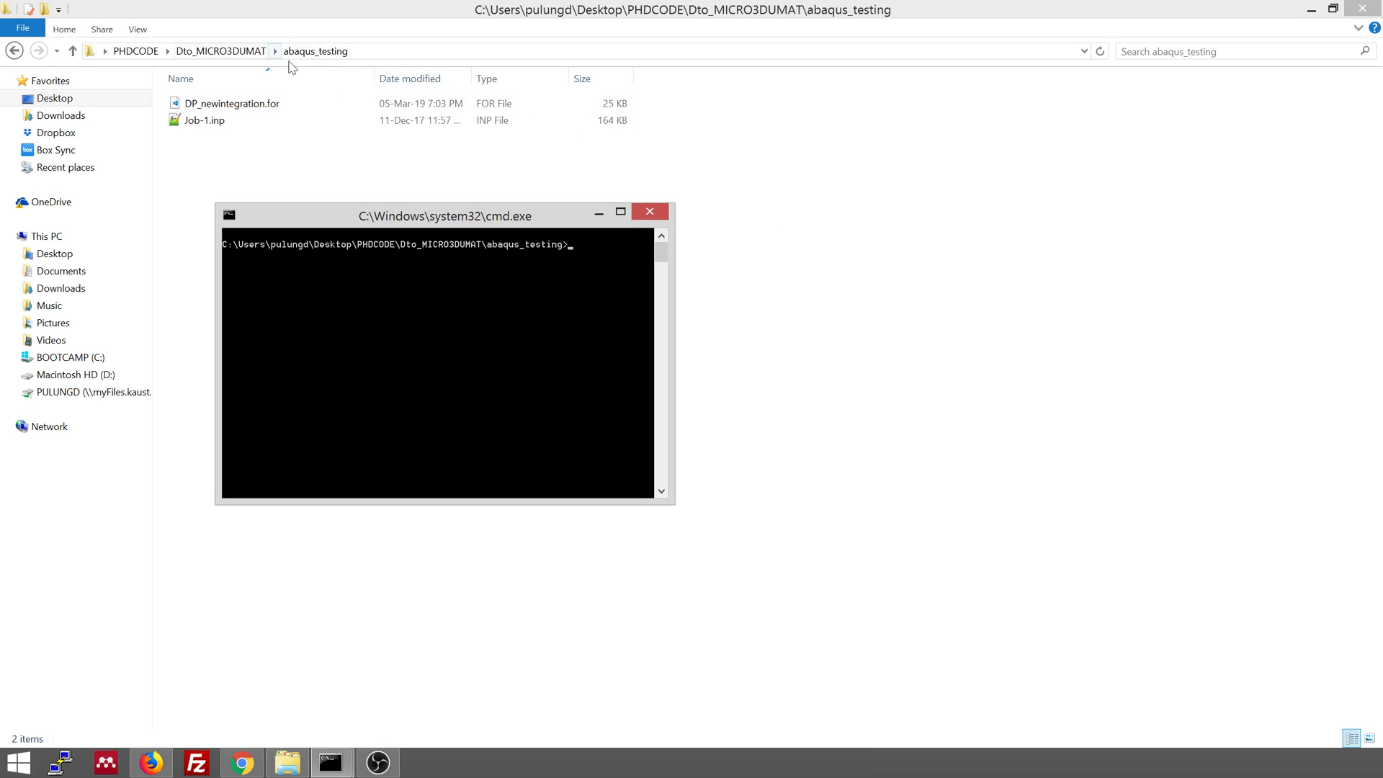
text(abaqus cae)
key(Return)
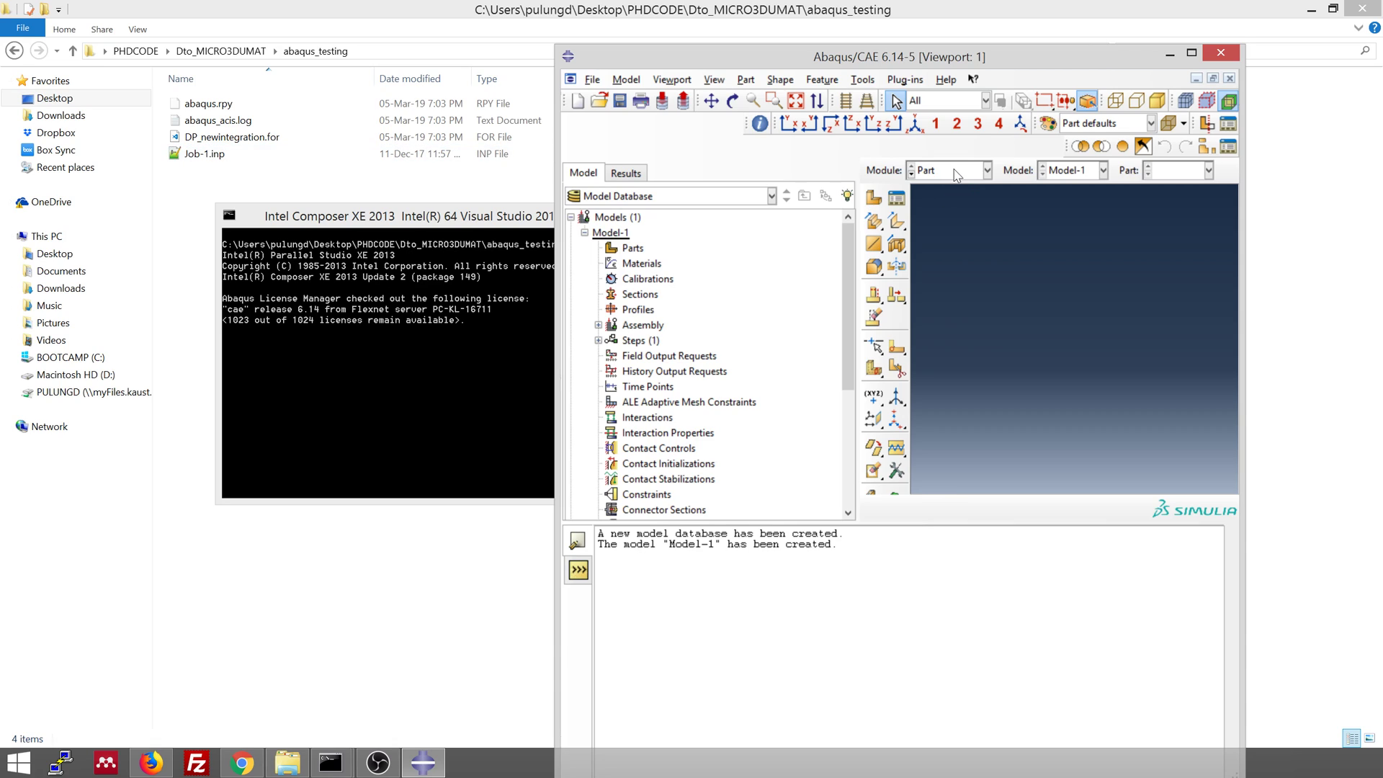
Enter the Job module and start a new job in the Create Job dialog
click(986, 170)
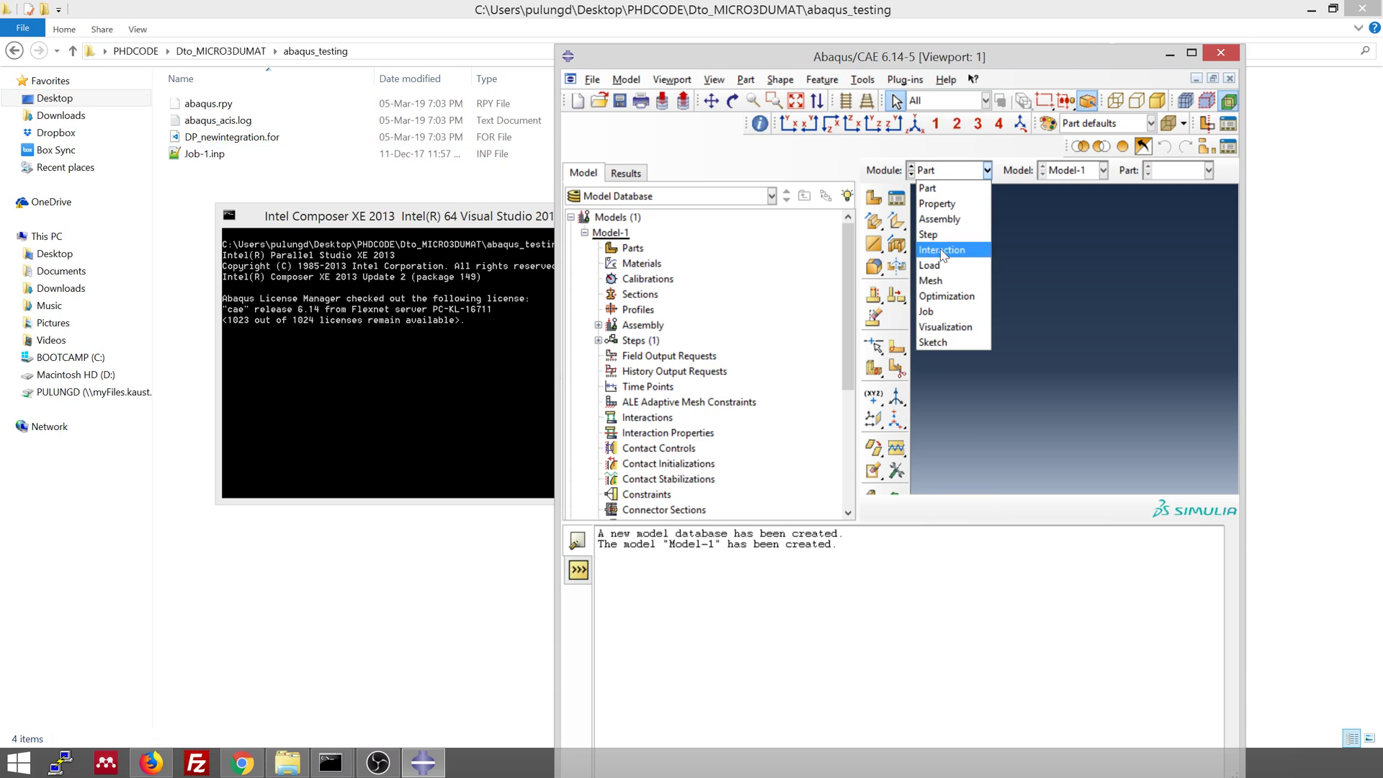
click(940, 313)
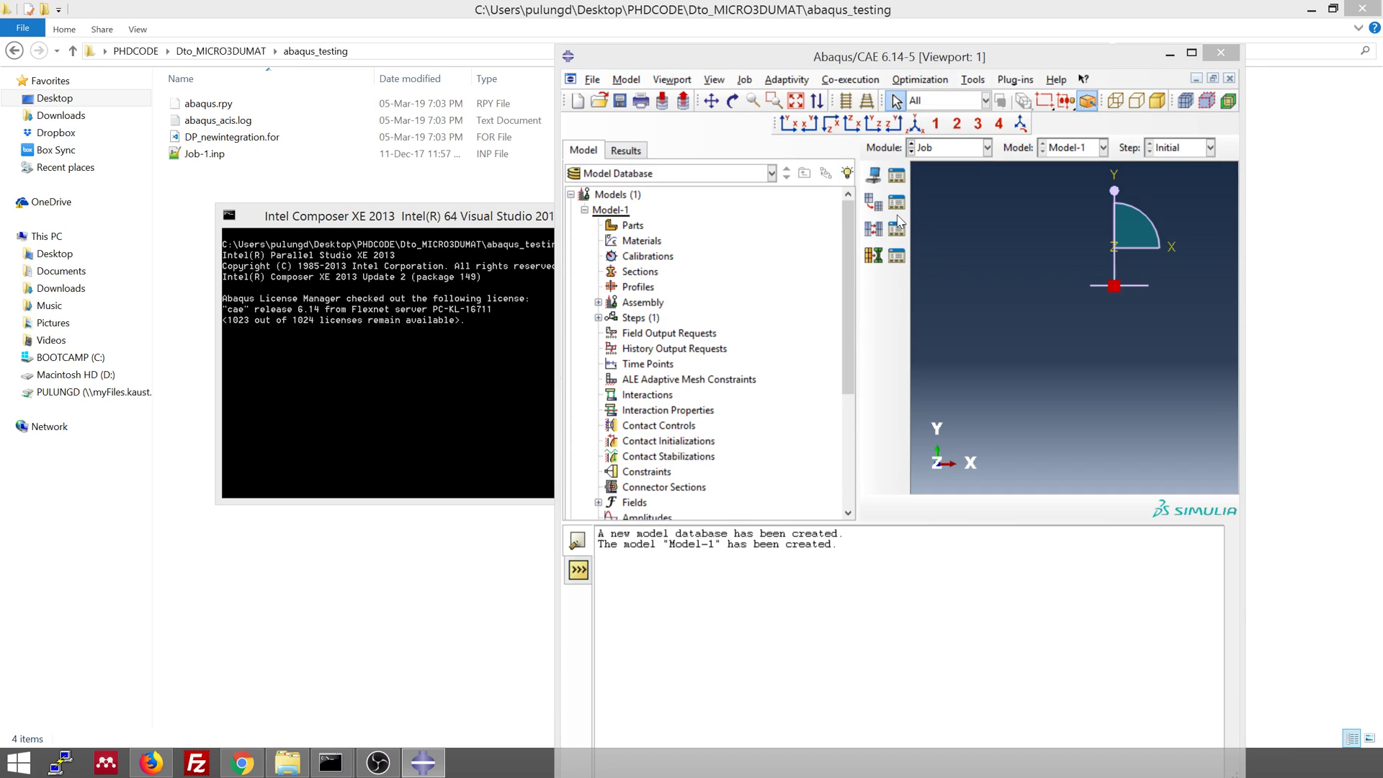
click(872, 175)
drag(617, 362, 405, 369)
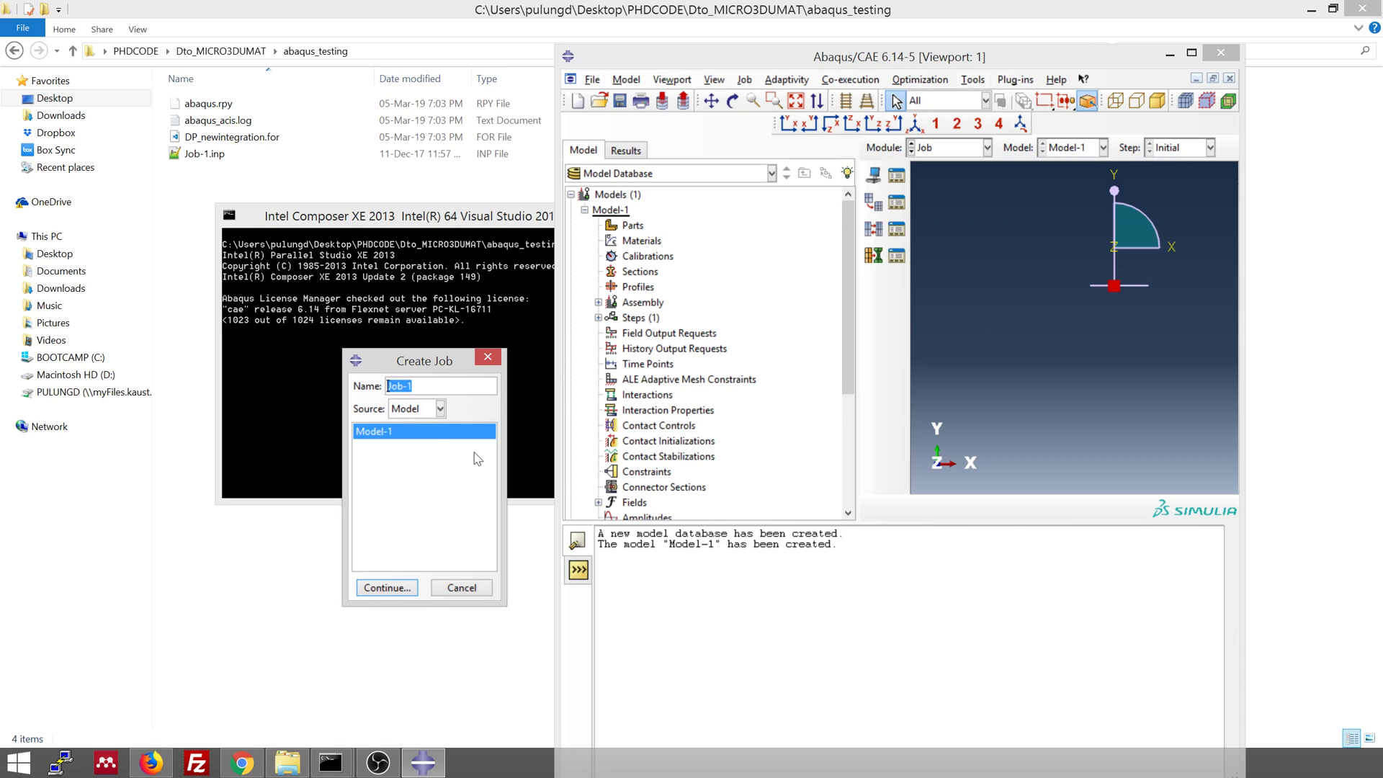
Set the job source to input file Job-1.inp and name the job 'testing'
click(421, 412)
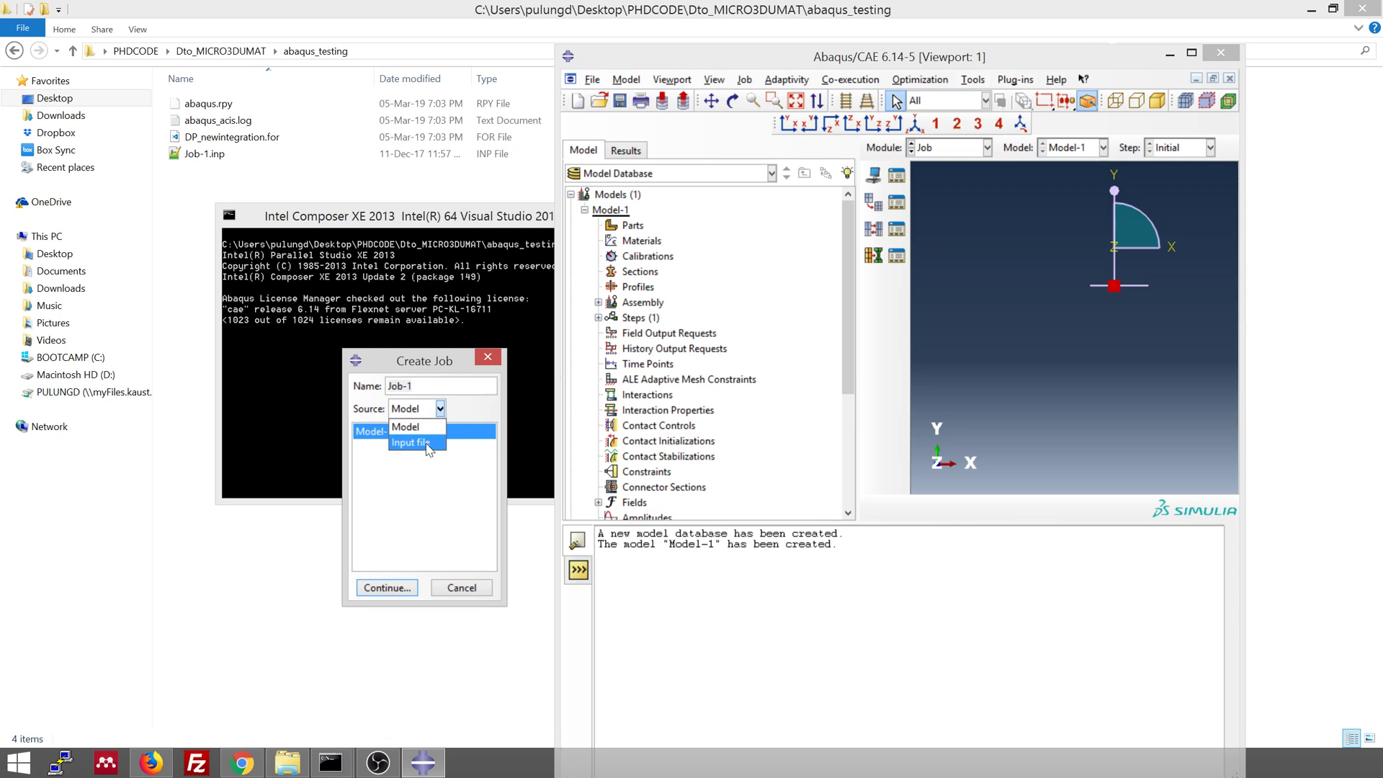
click(427, 446)
click(409, 430)
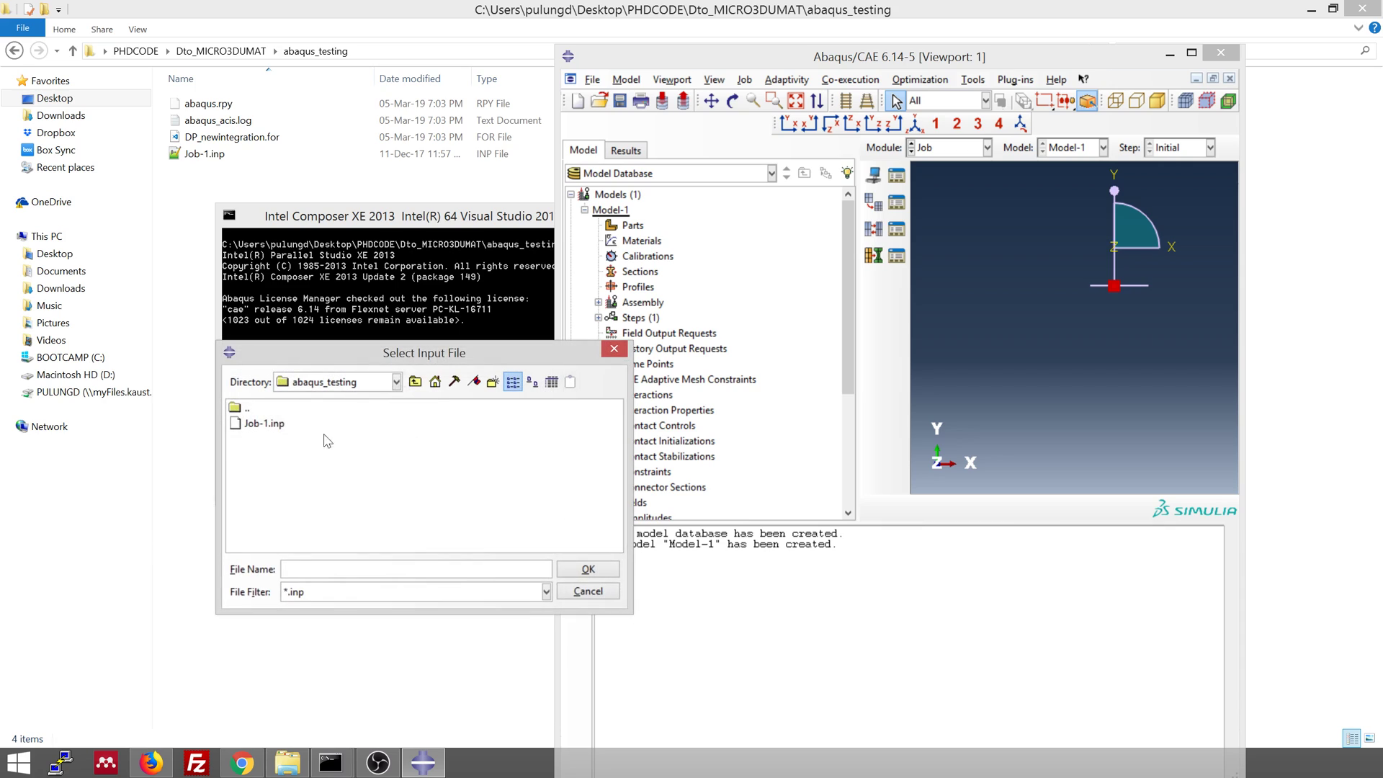
click(264, 425)
double_click(265, 424)
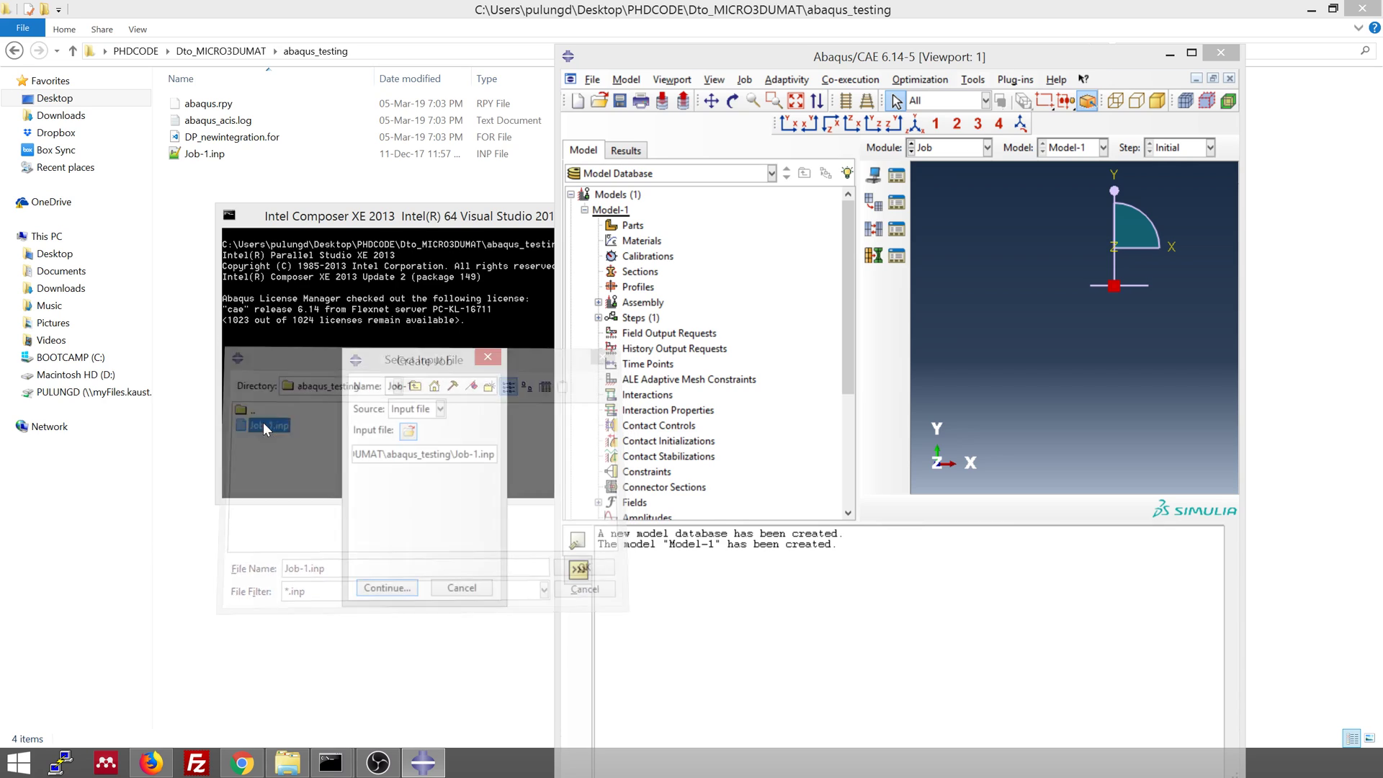
drag(410, 386, 345, 394)
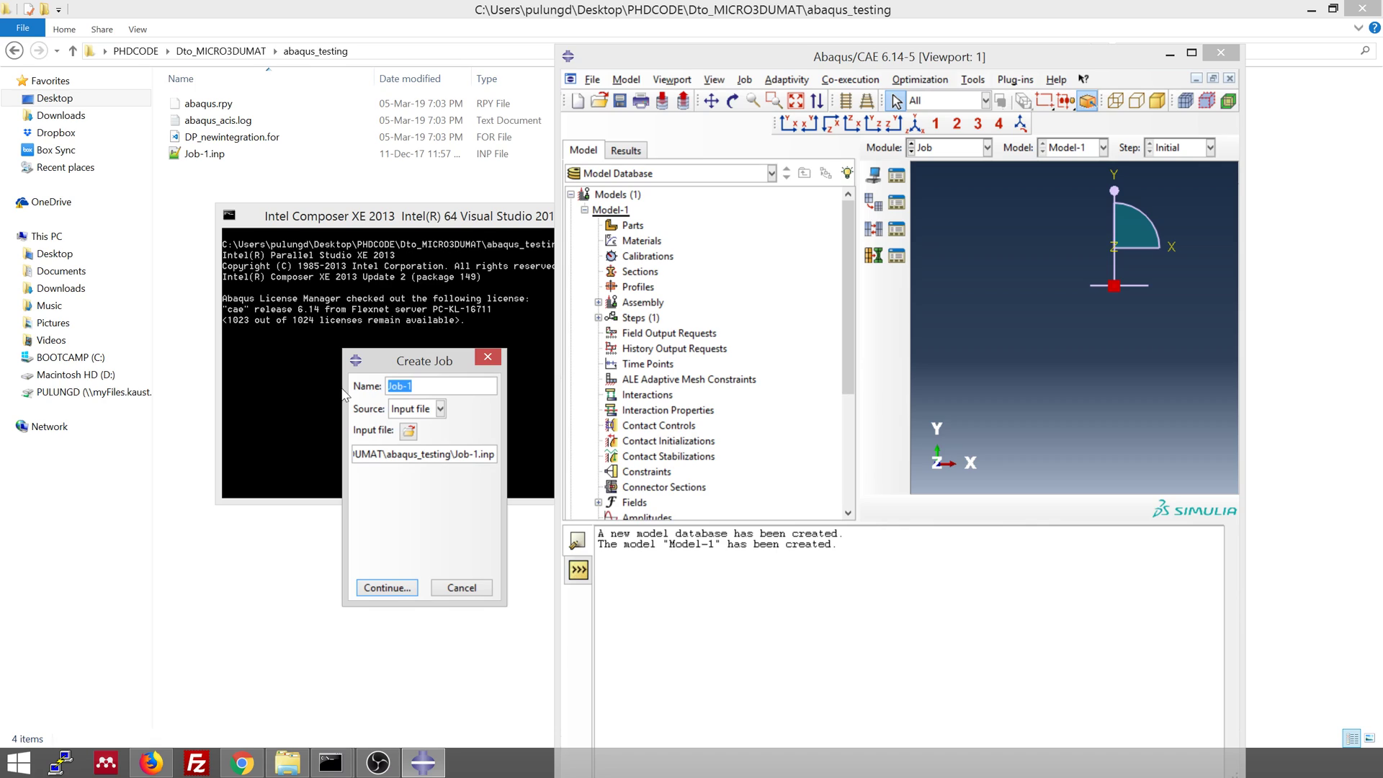
text(testing)
Attach DP_newintegration.for as the user subroutine and enable multiple processors (2) for job testing
click(388, 588)
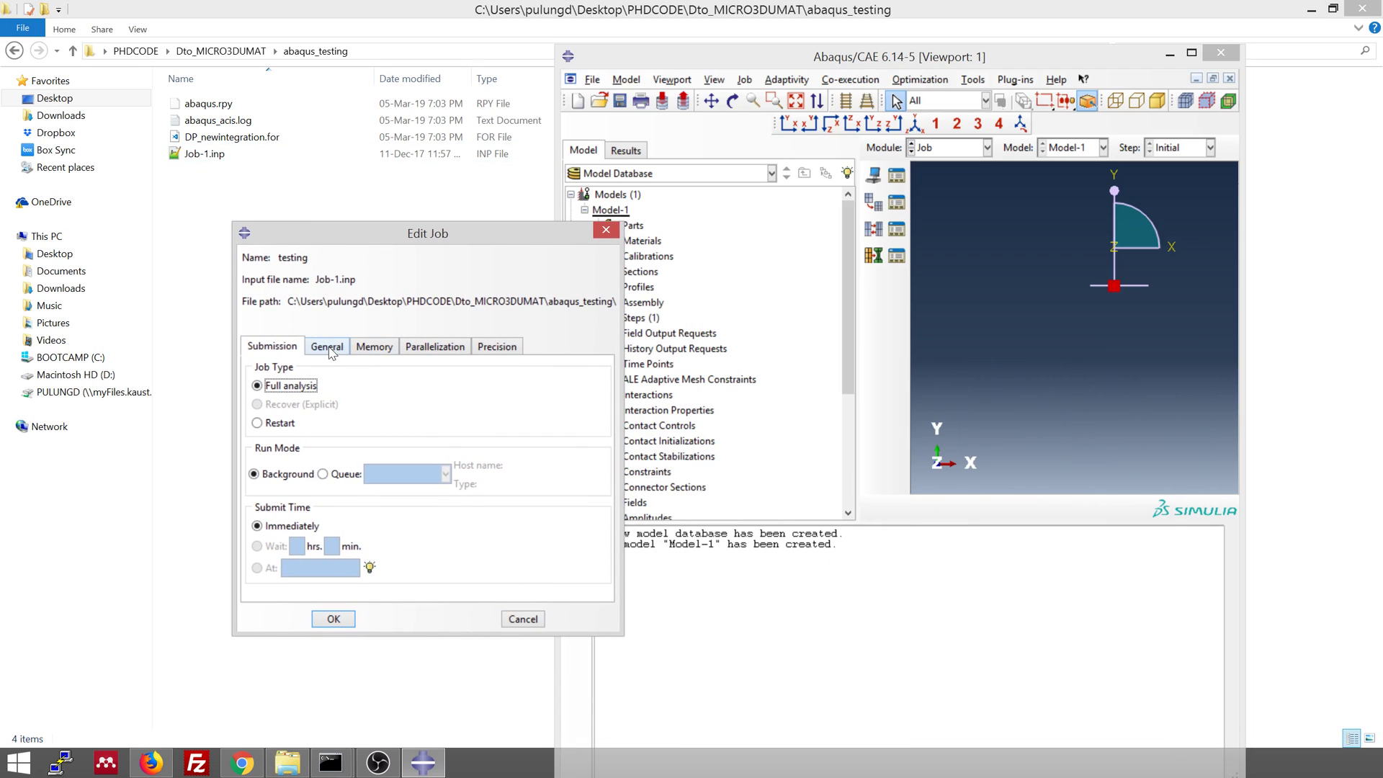
click(333, 348)
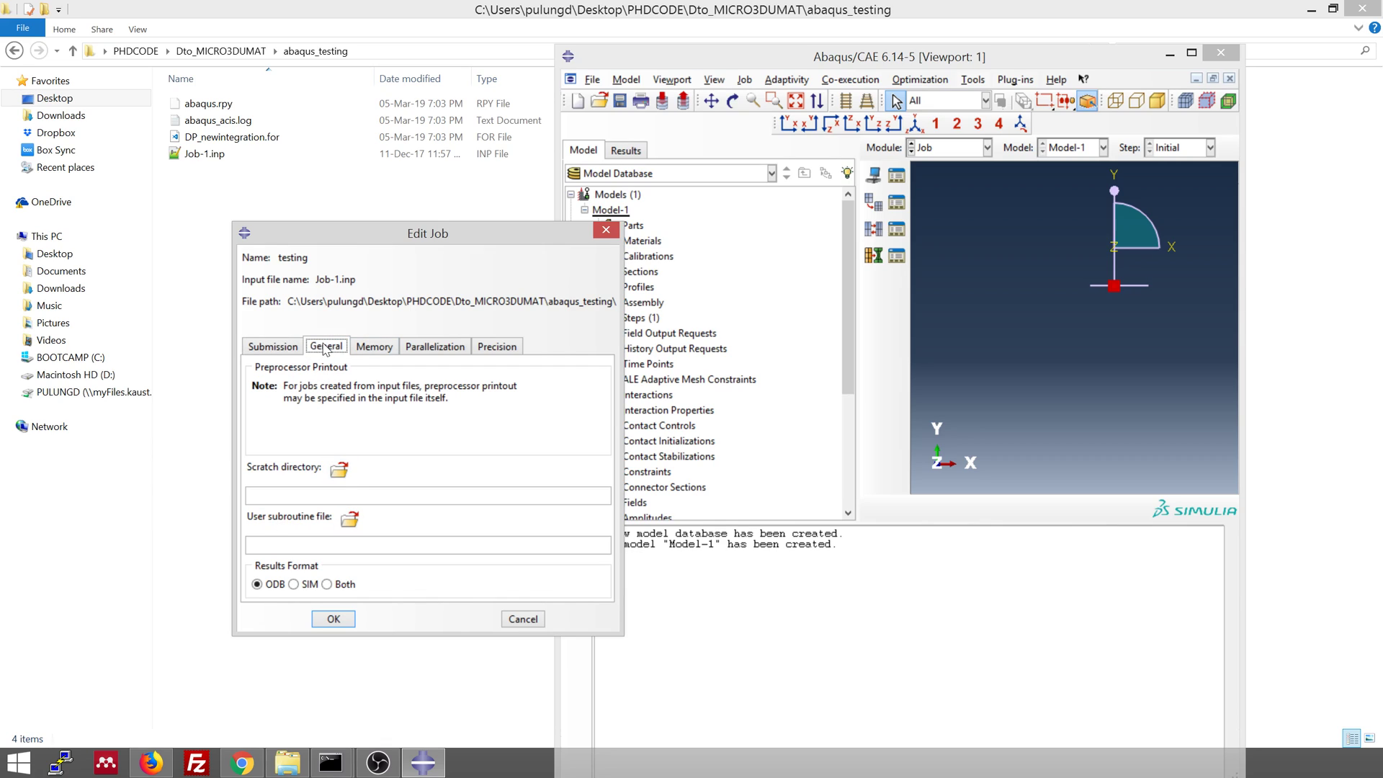
click(350, 521)
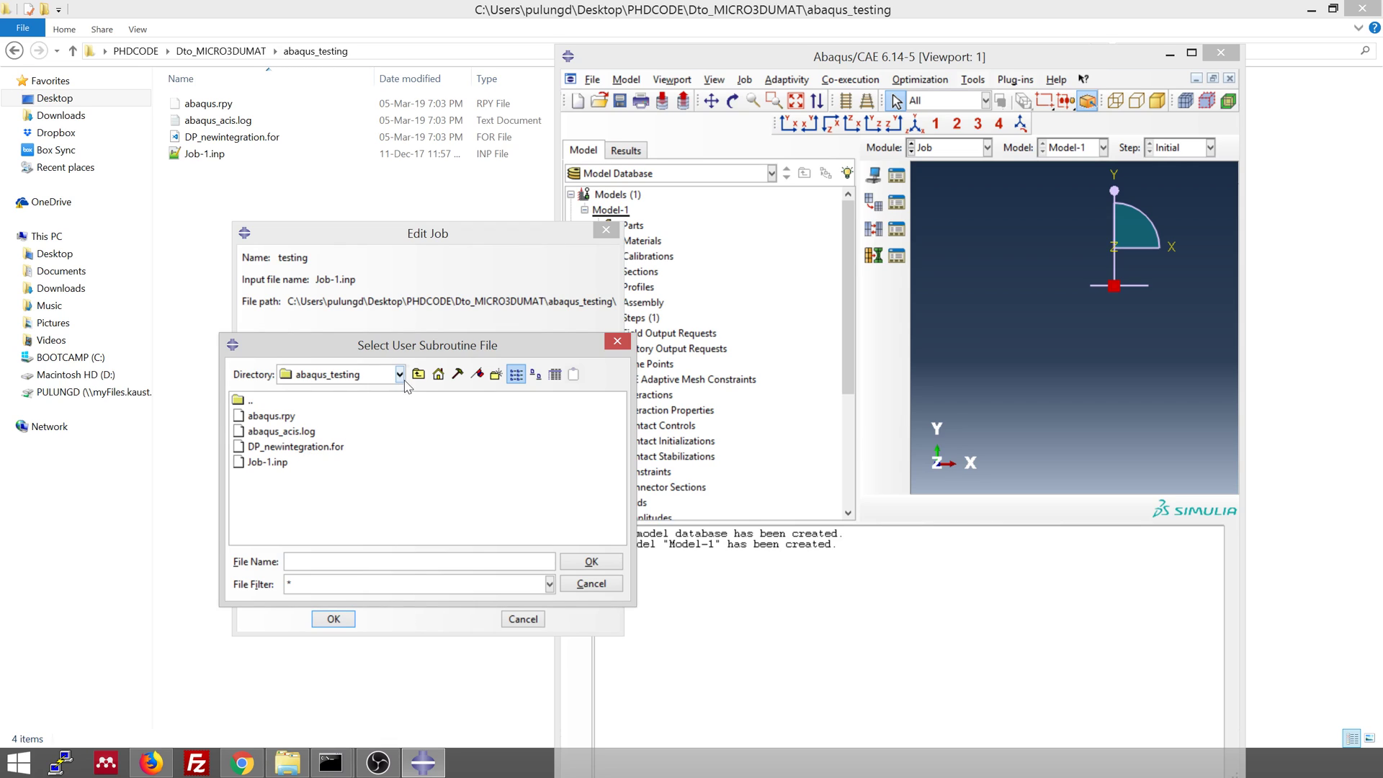
drag(405, 348, 617, 354)
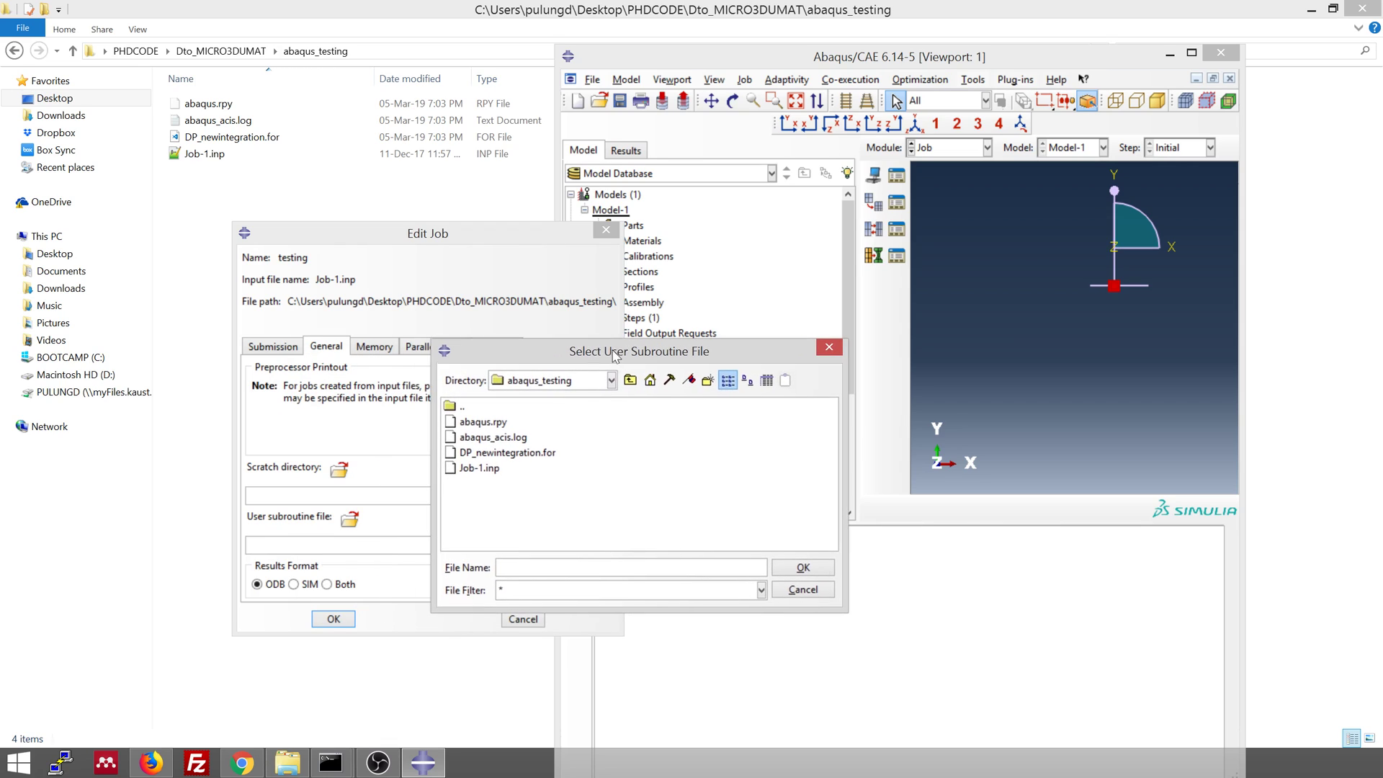
double_click(512, 452)
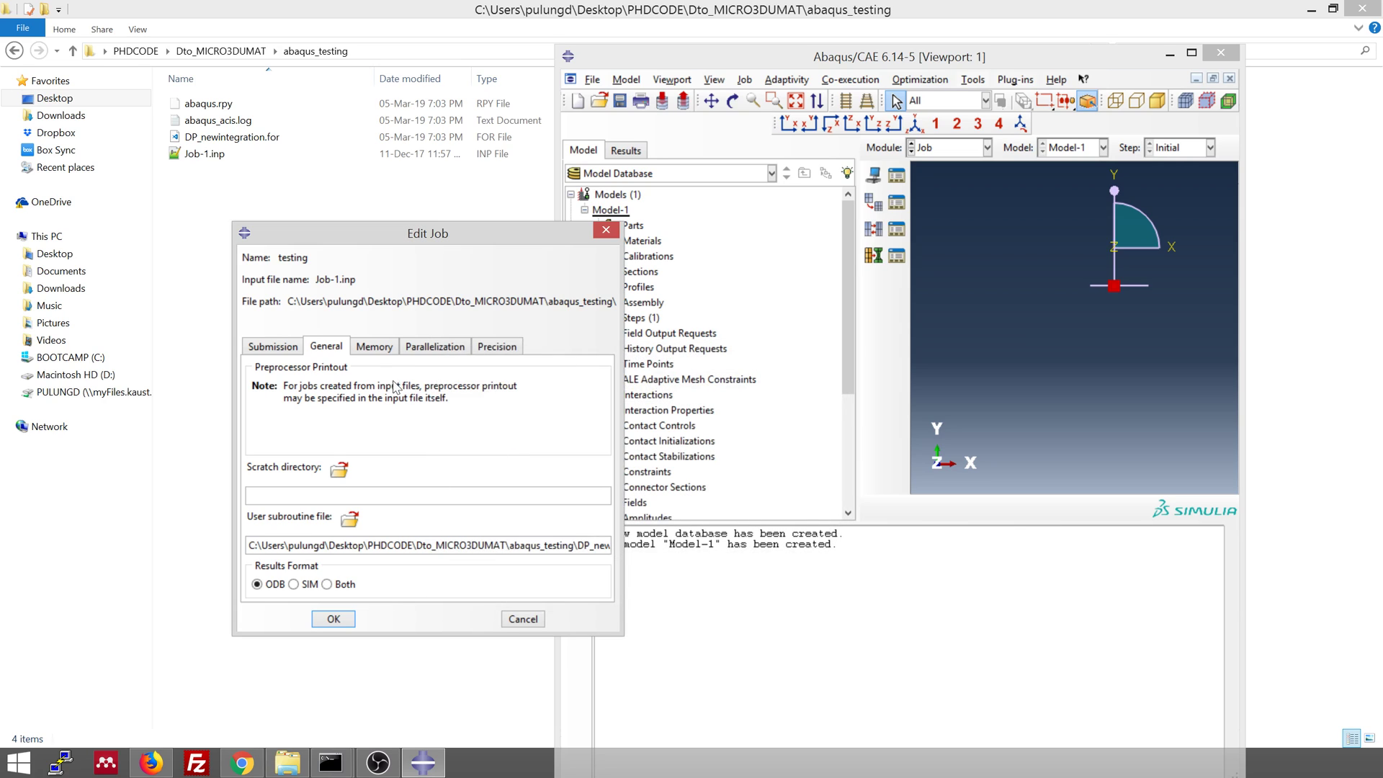
click(429, 349)
click(283, 371)
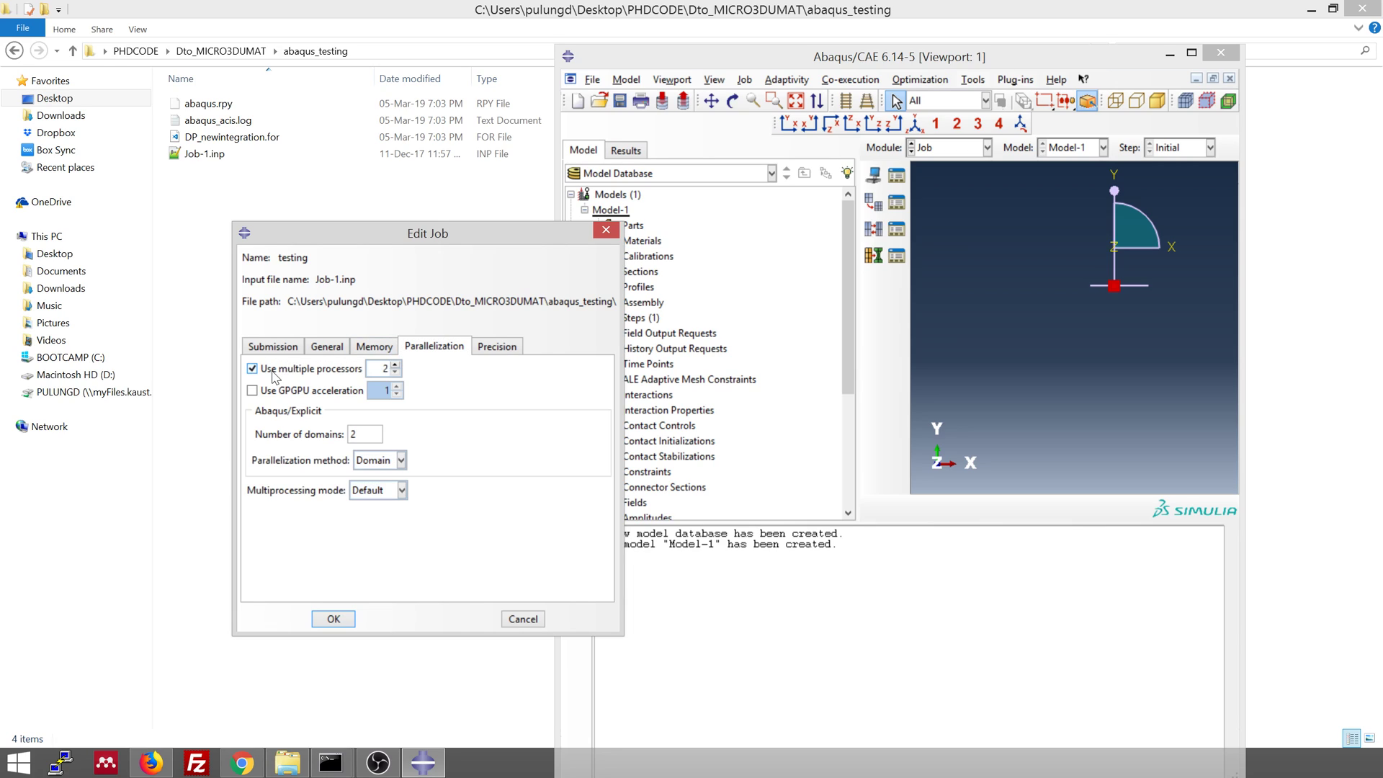
click(333, 618)
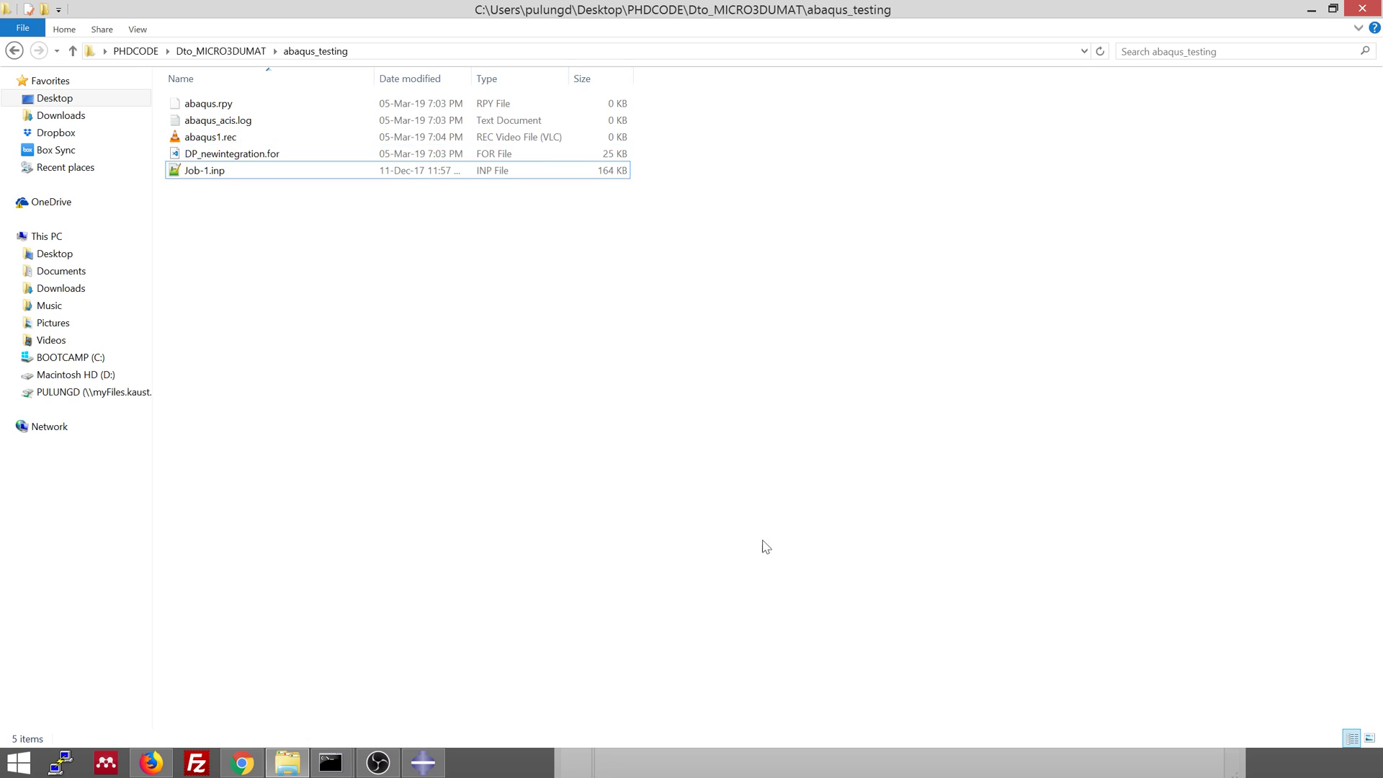
Submit the testing job from the Job Manager and open its progress monitor
click(423, 762)
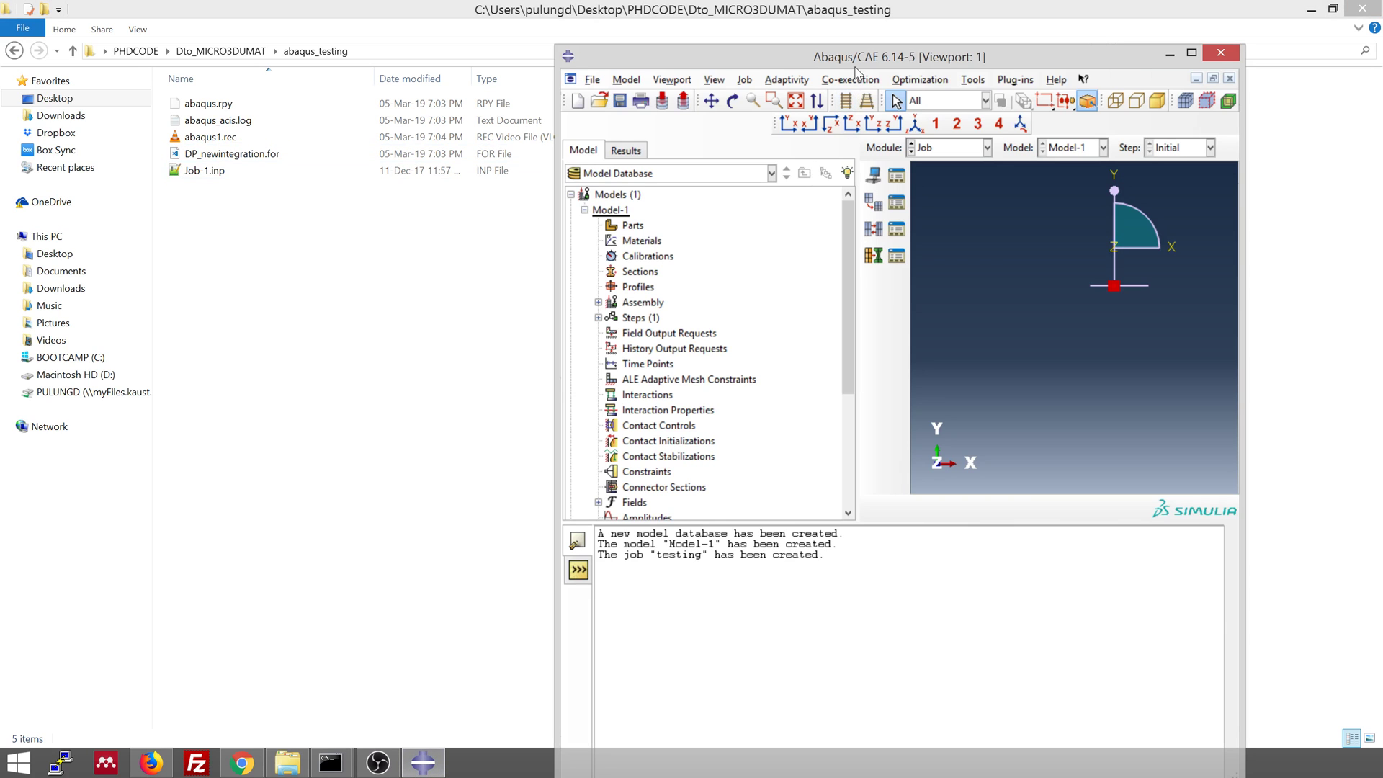
drag(857, 72, 742, 72)
click(432, 762)
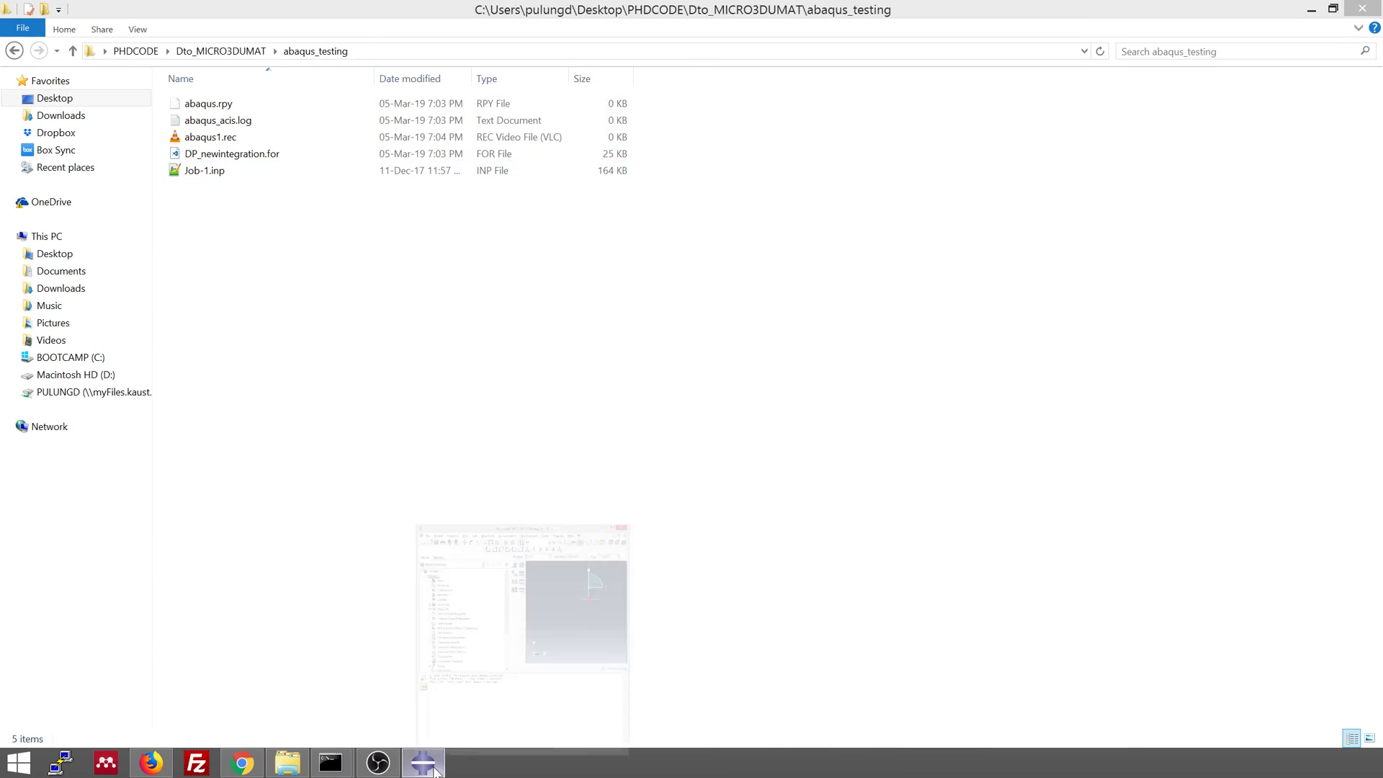
click(433, 762)
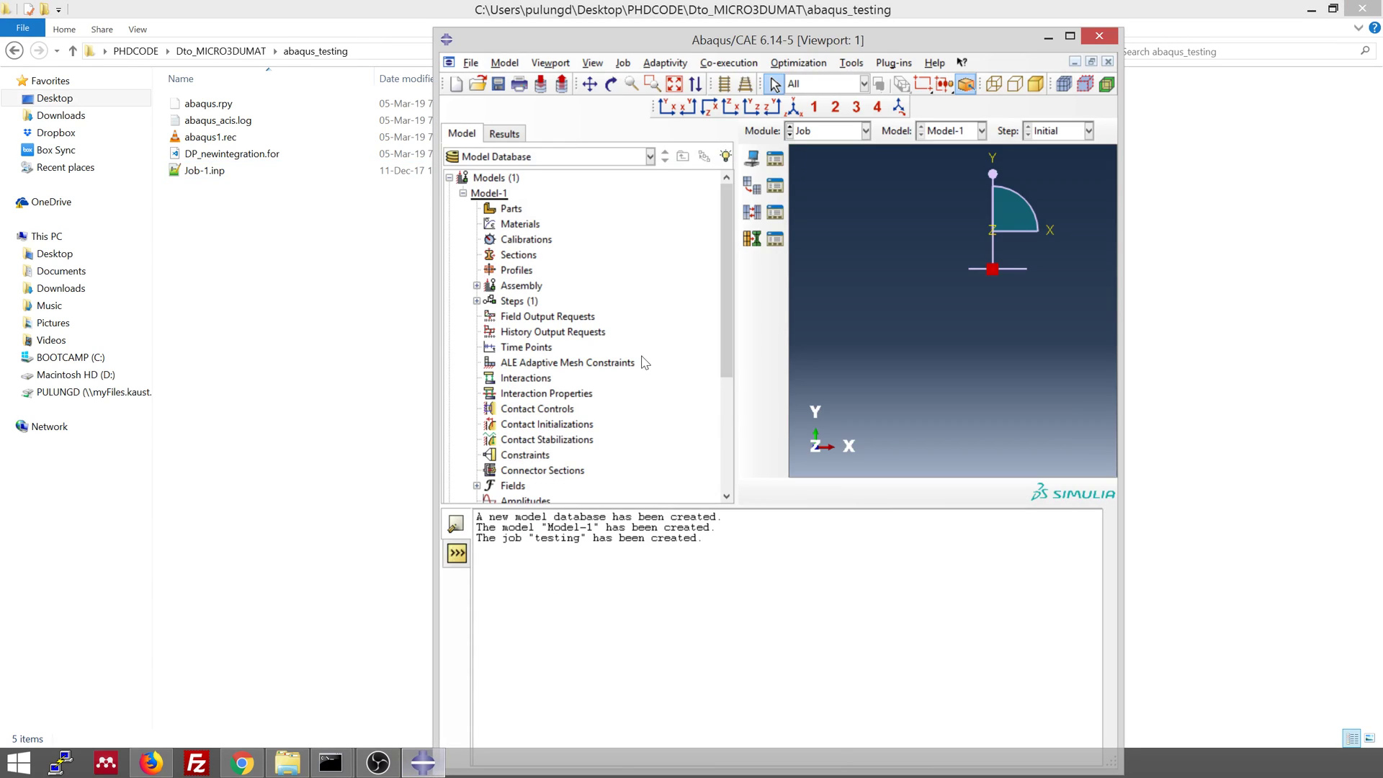
click(775, 166)
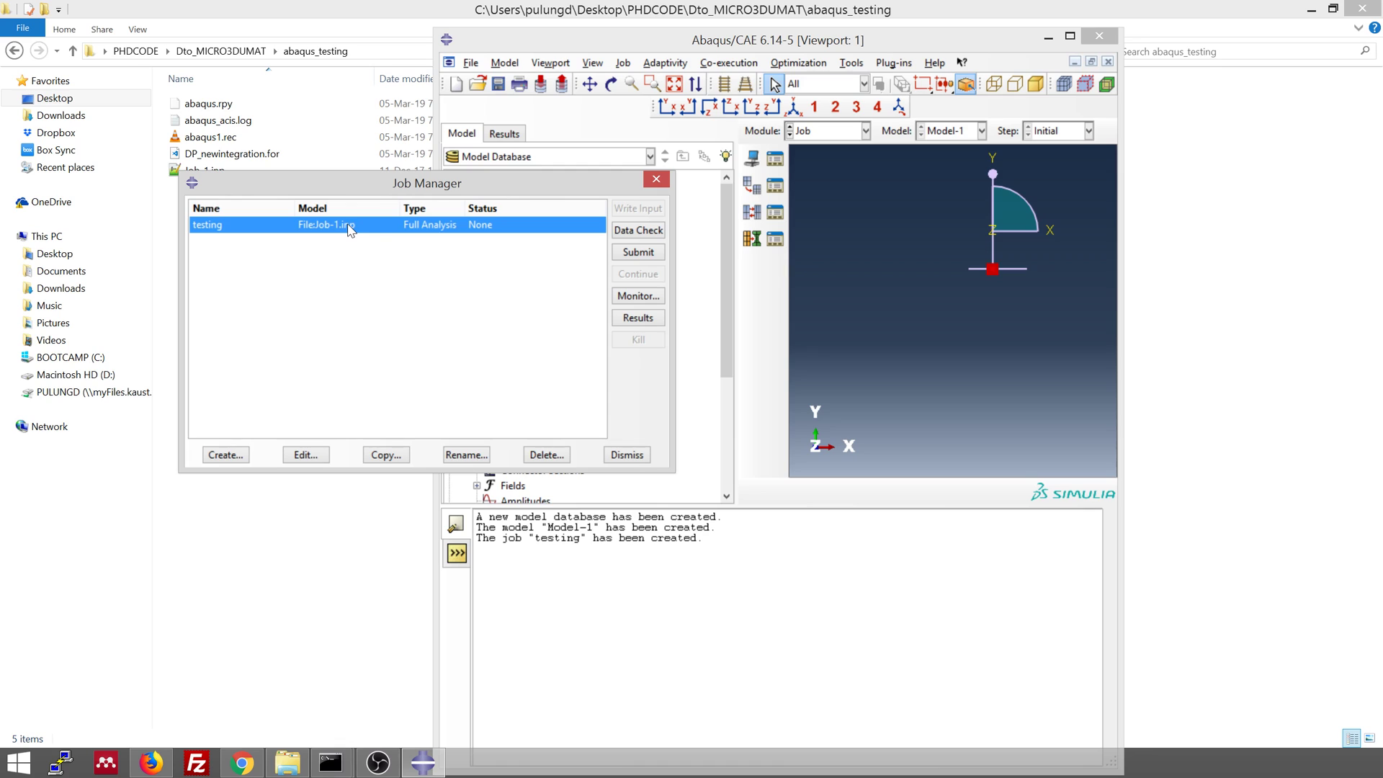
click(645, 256)
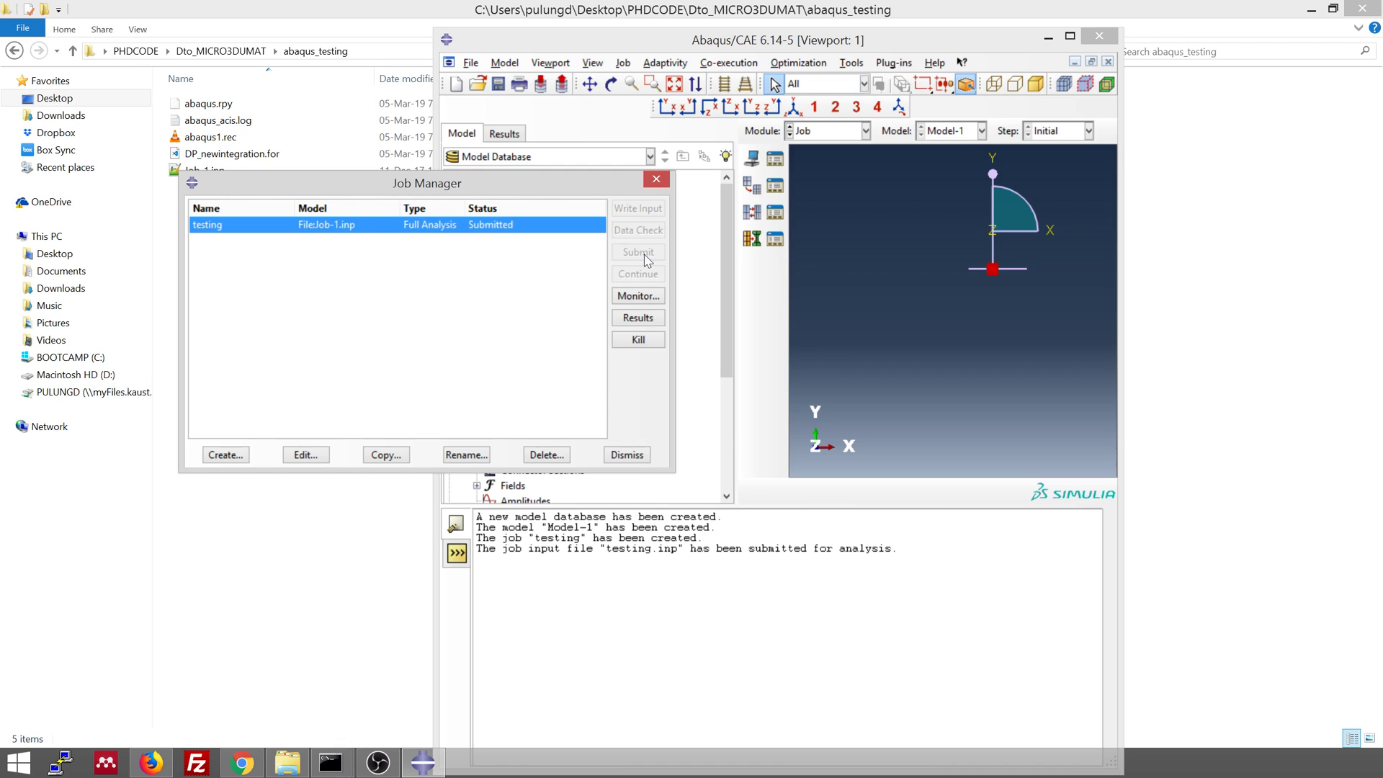
click(639, 296)
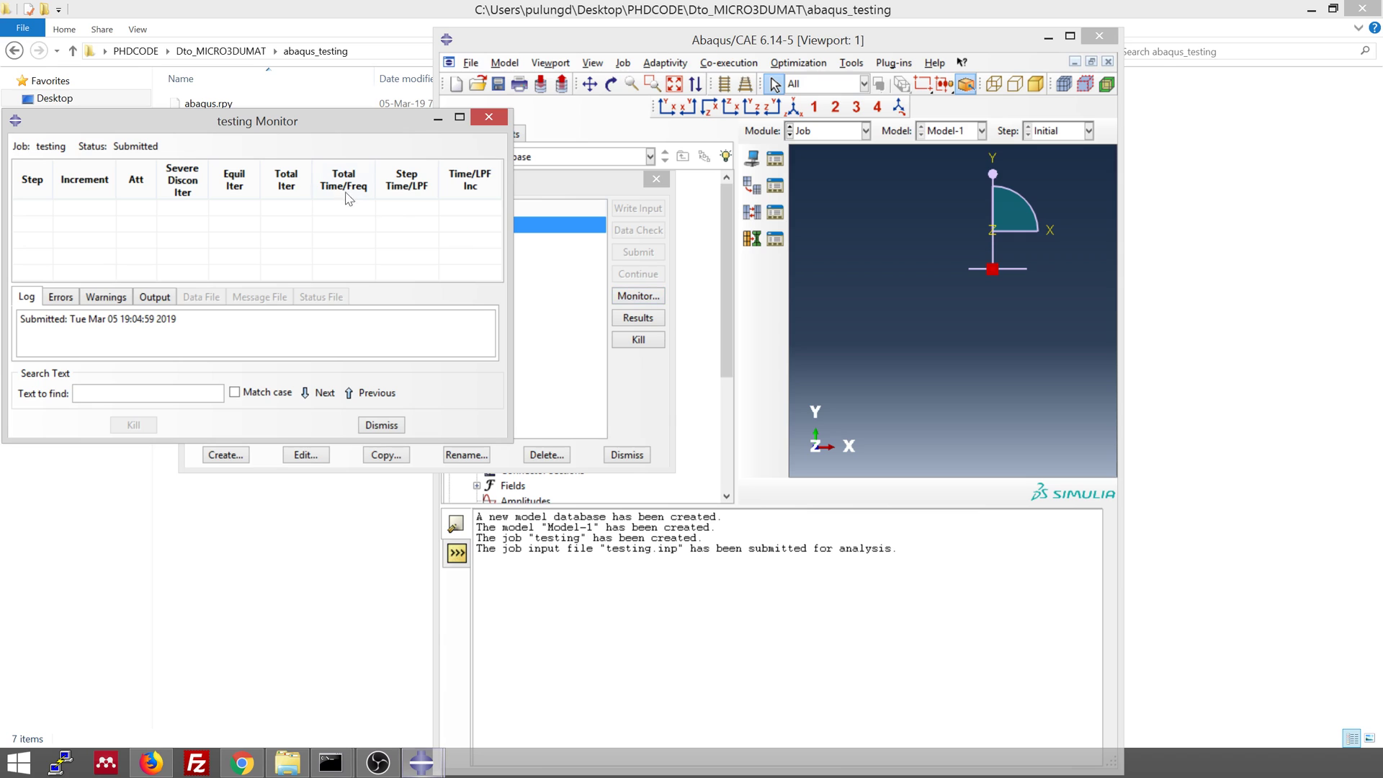
drag(270, 131, 976, 229)
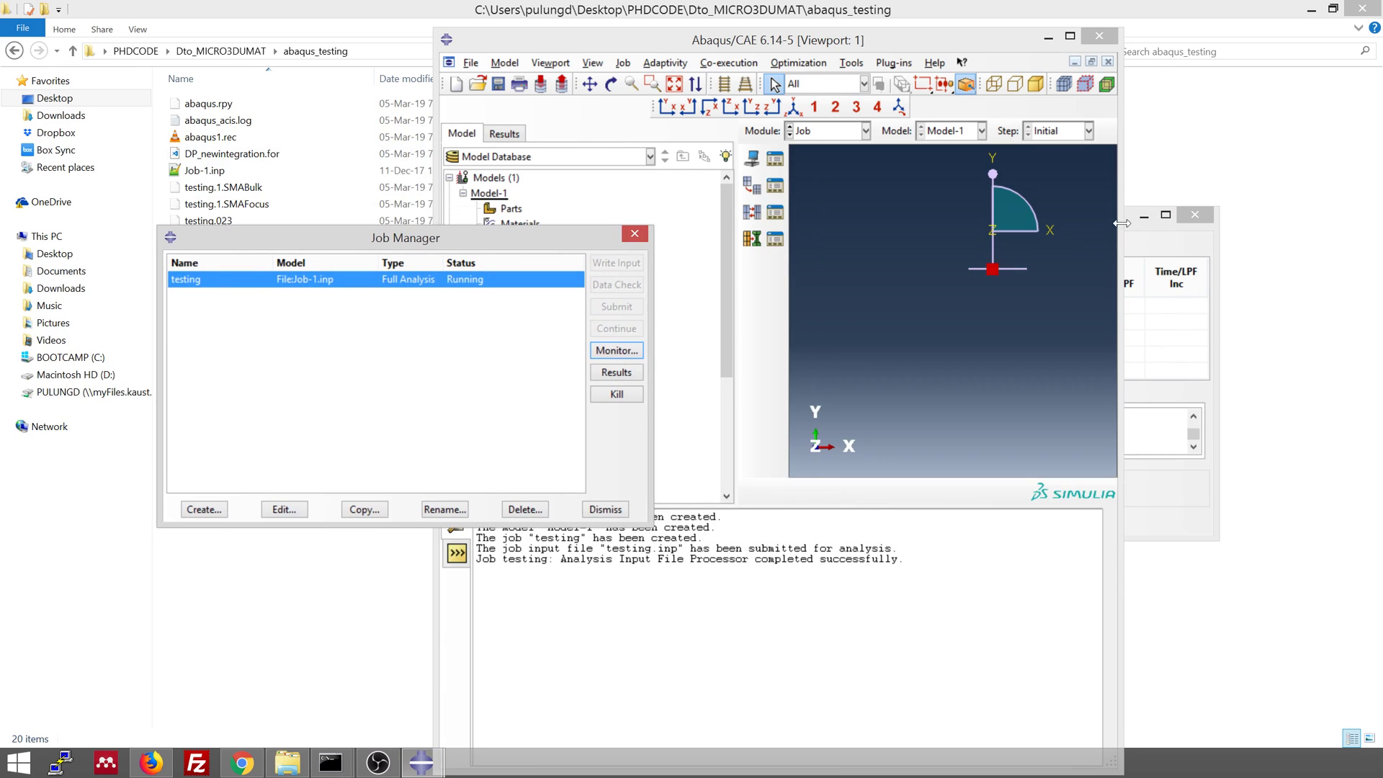
Open Job-1.inp as plain text in Notepad++ and scroll through its contents
click(1121, 223)
click(213, 172)
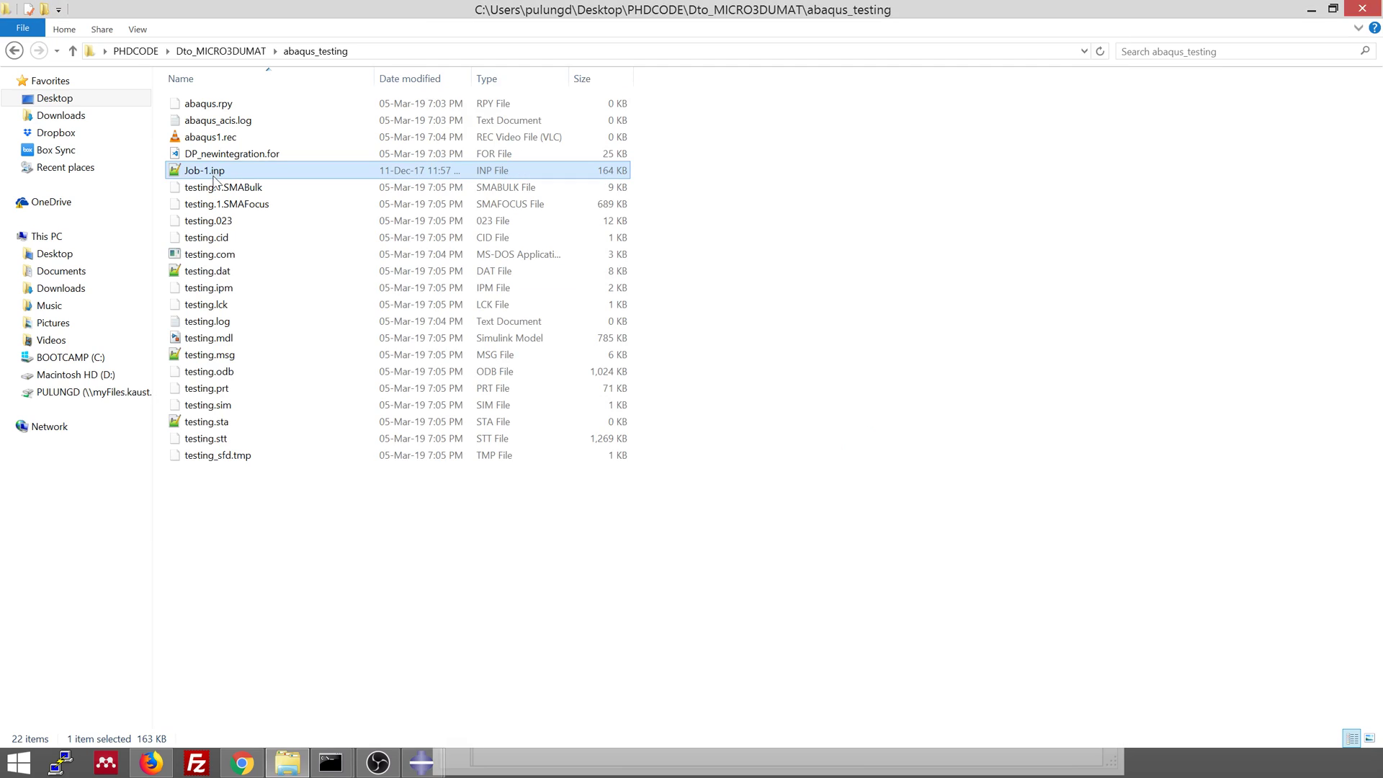
double_click(216, 172)
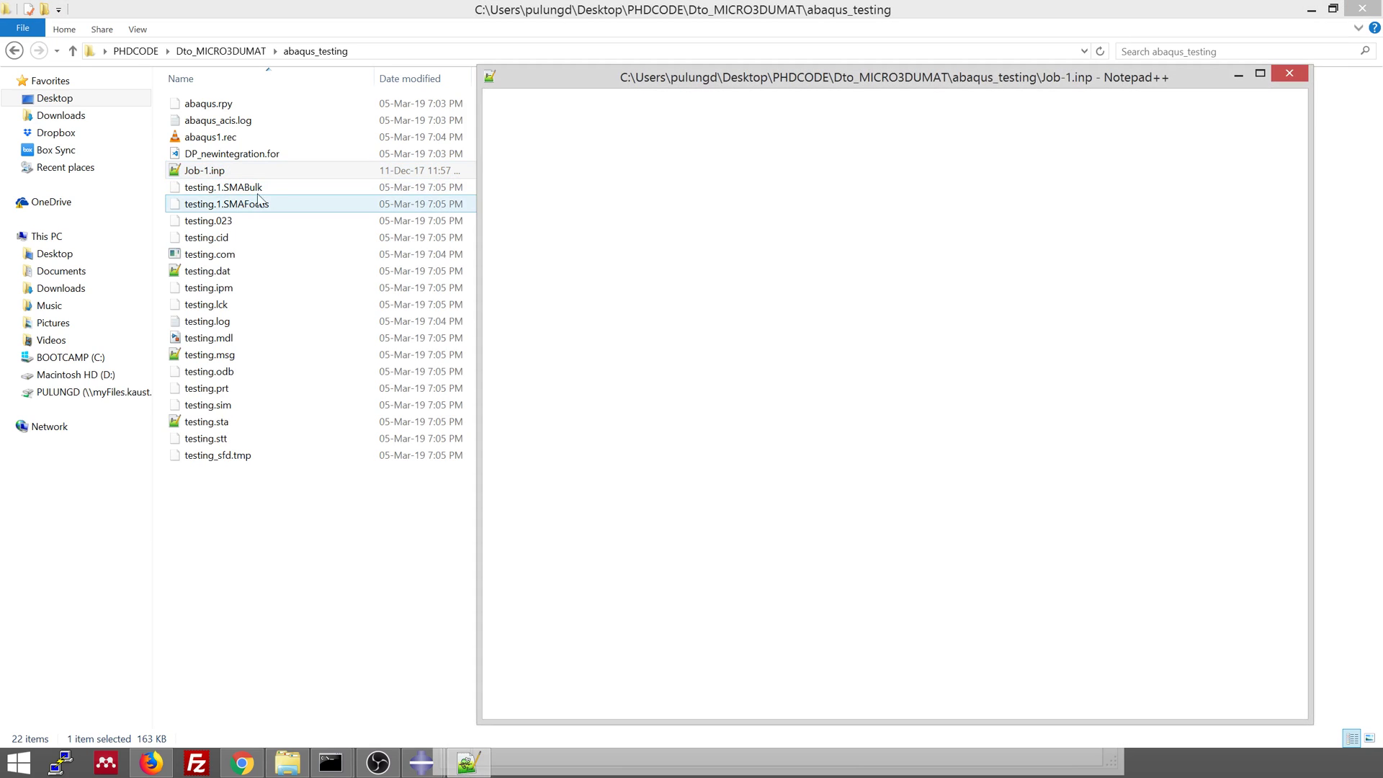
drag(1298, 166, 1299, 680)
scroll(1299, 680, up, 2)
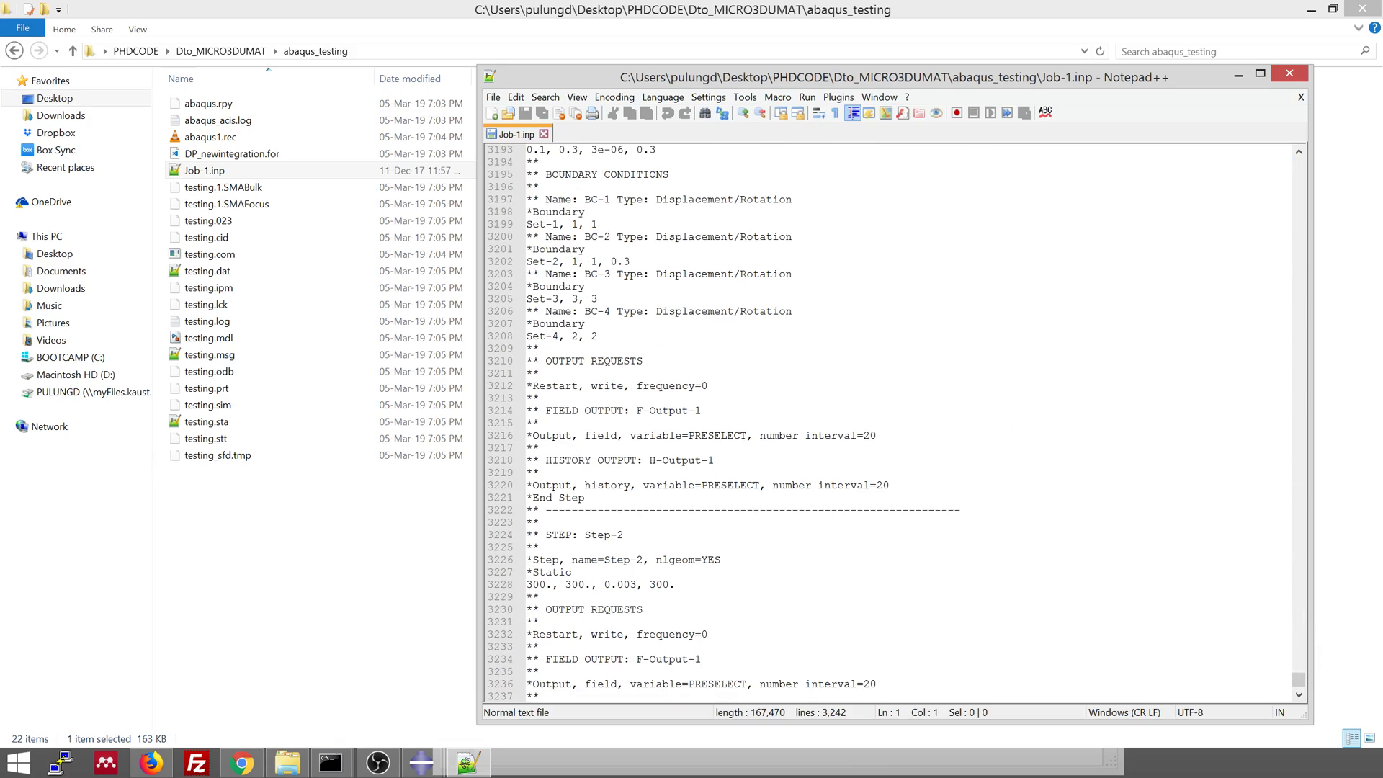
scroll(1299, 680, up, 2)
drag(540, 175, 624, 175)
scroll(623, 174, down, 3)
Highlight the Step-2 heading, the Set-4 boundary condition and Set-2's 0.3 displacement
drag(545, 498, 545, 510)
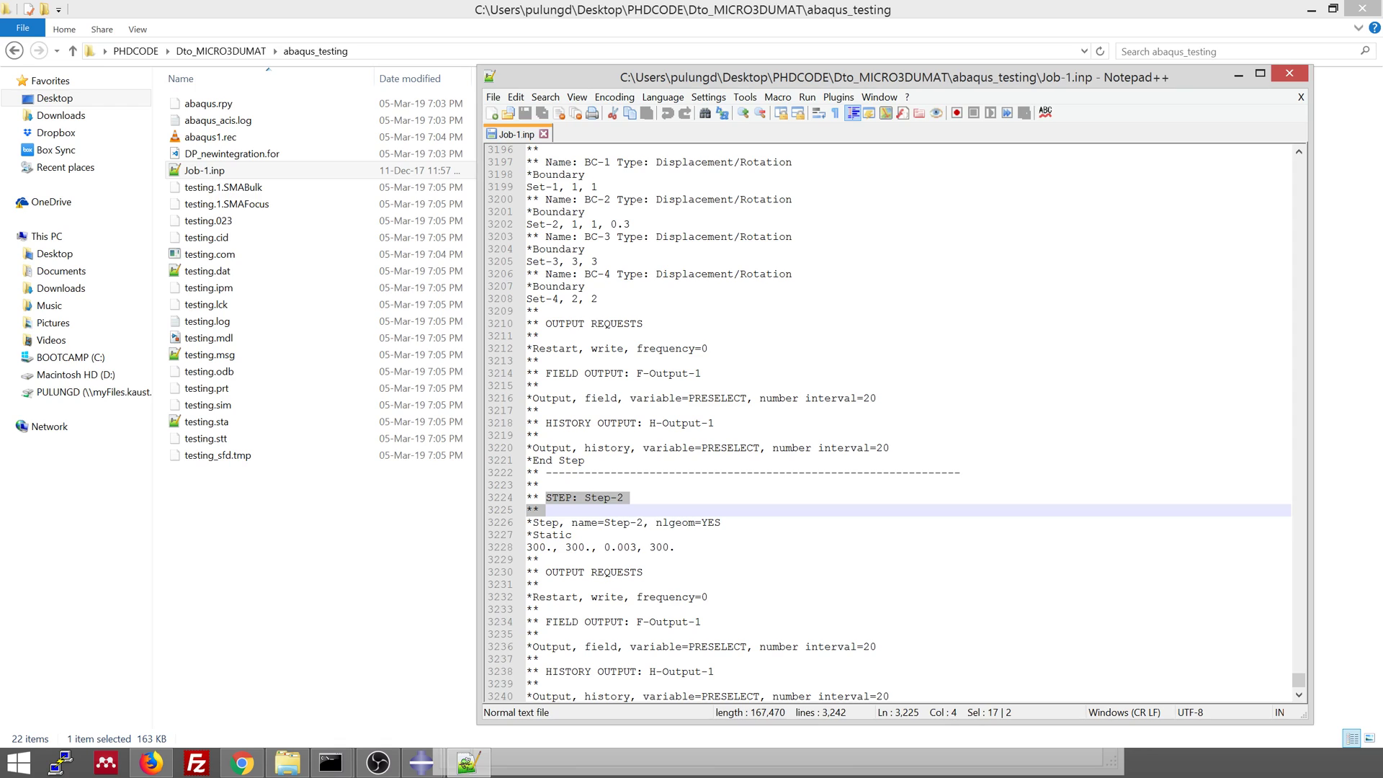
scroll(908, 423, up, 1)
drag(597, 336, 584, 323)
double_click(626, 261)
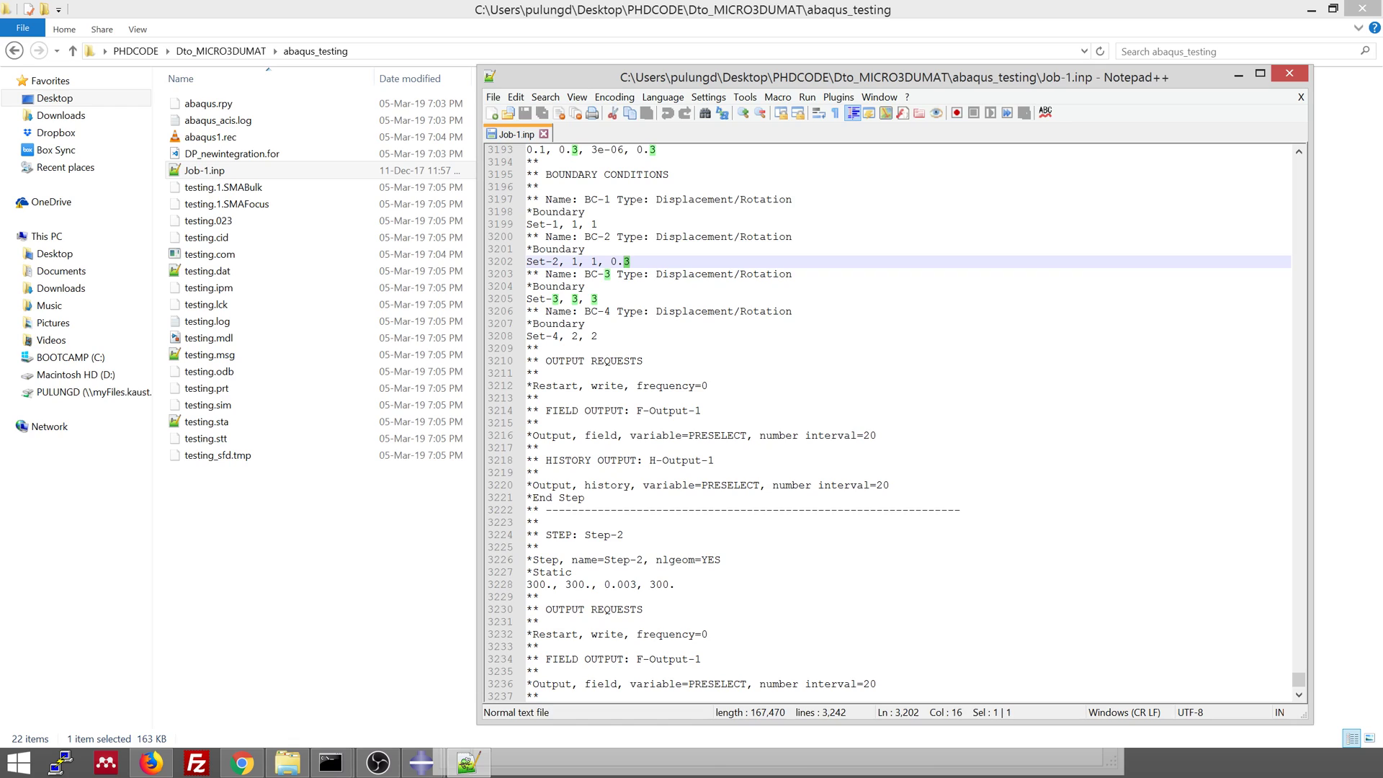
drag(630, 261, 611, 262)
drag(631, 261, 598, 264)
Point out Step-2's time period 300 and 0.003 initial increment, then Set-2's 0.3 value
scroll(909, 416, down, 2)
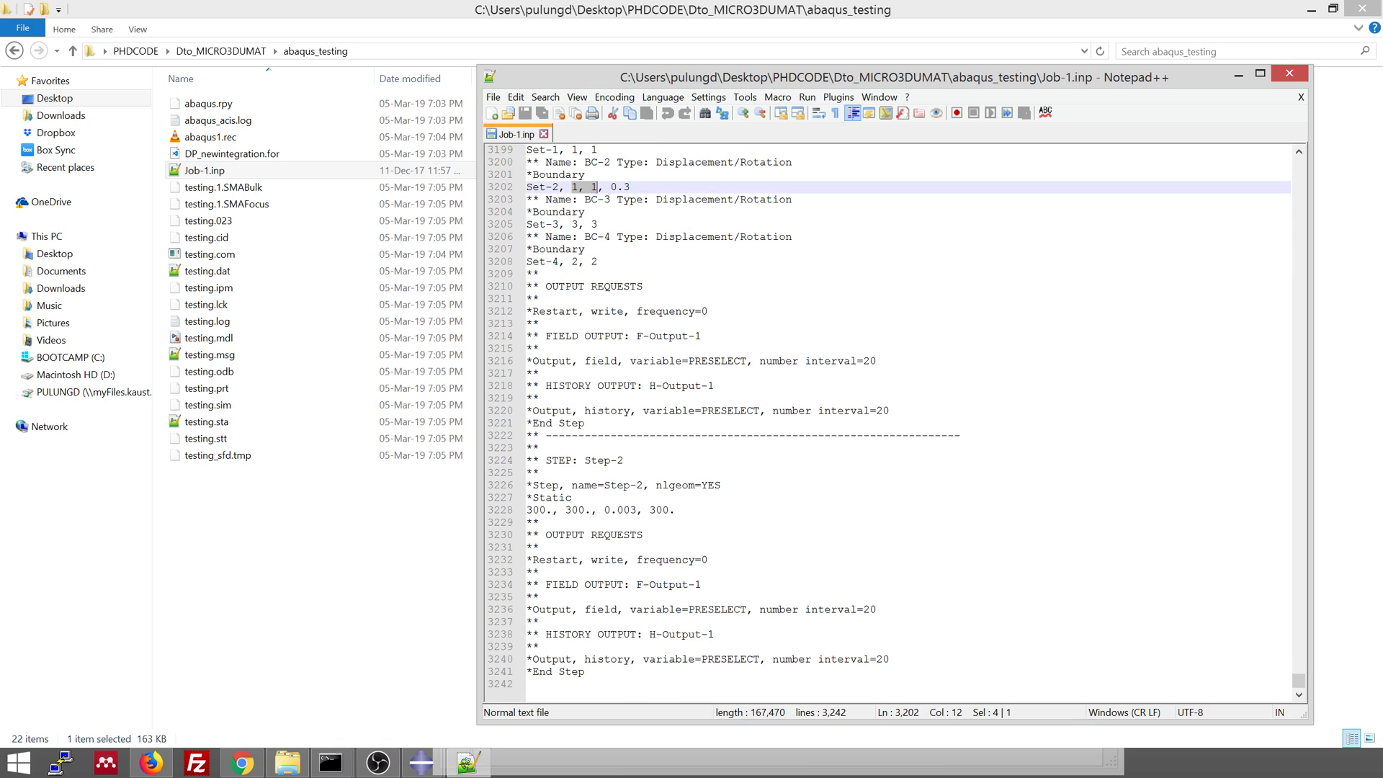
click(585, 461)
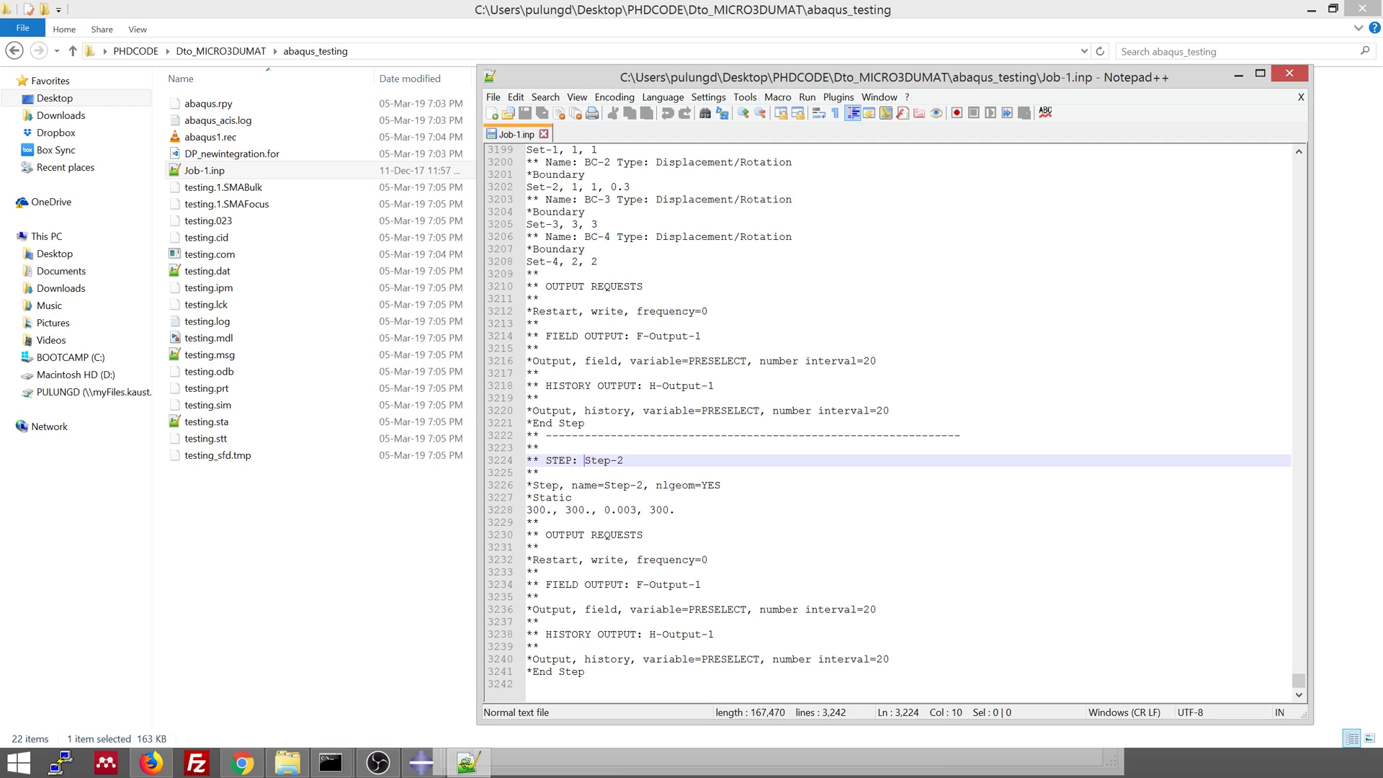
double_click(574, 510)
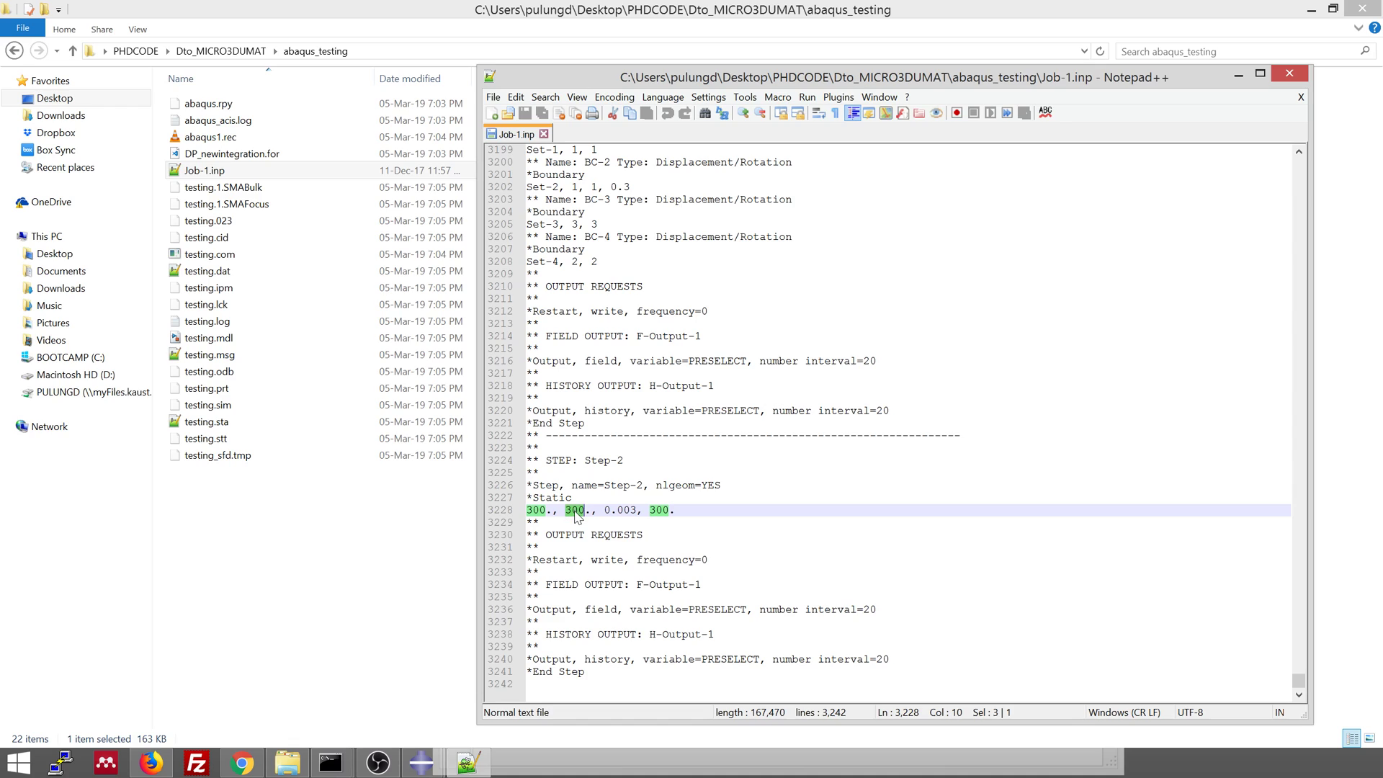
click(604, 509)
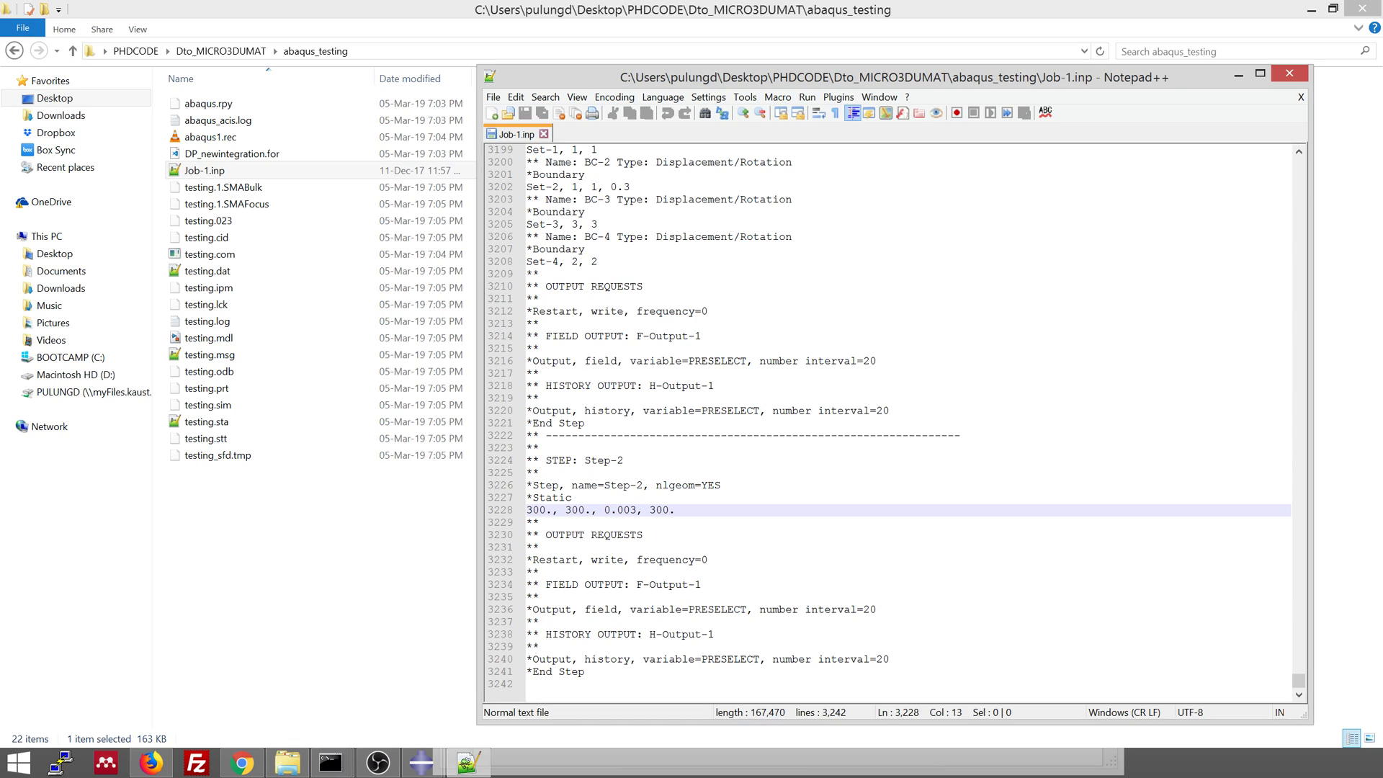
drag(630, 186, 610, 186)
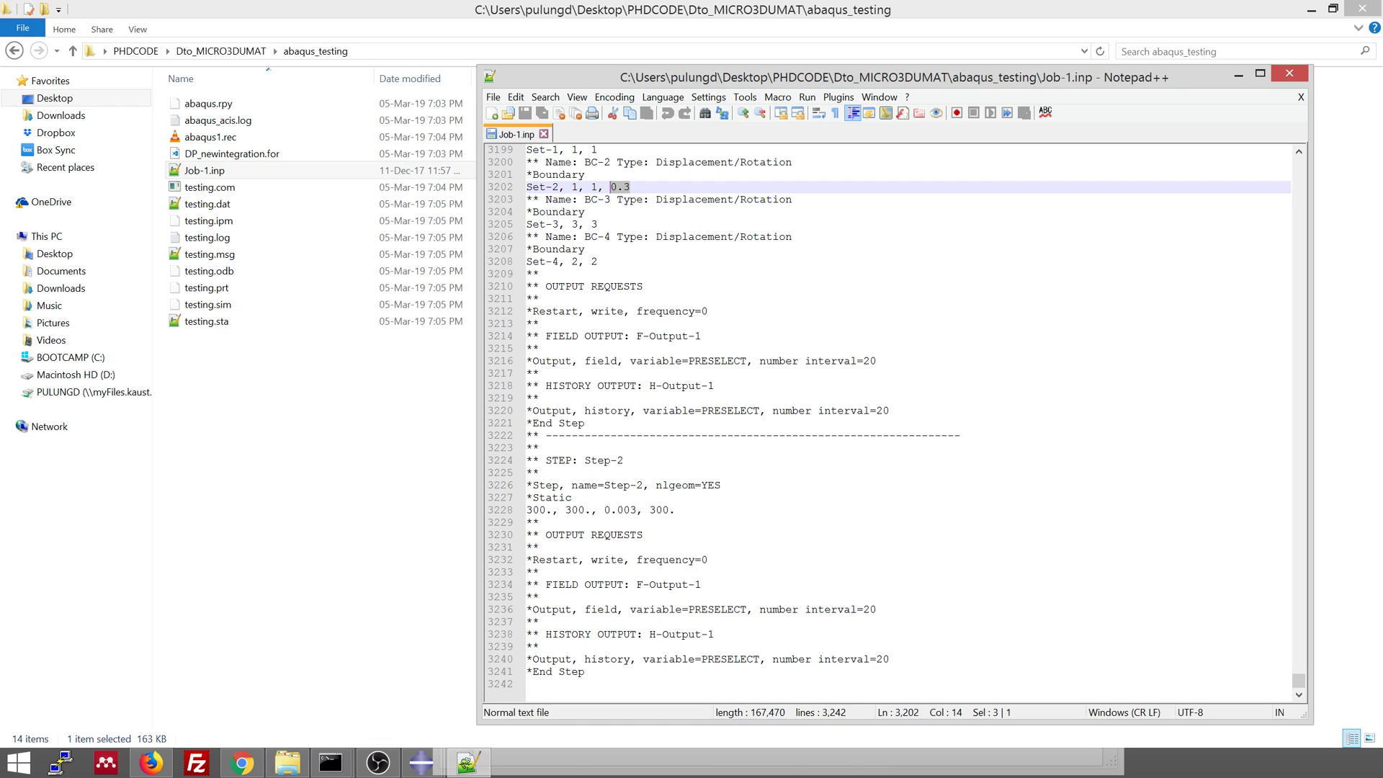
Close Job-1.inp, confirm the testing job shows Completed, and open testing.odb results
click(1288, 77)
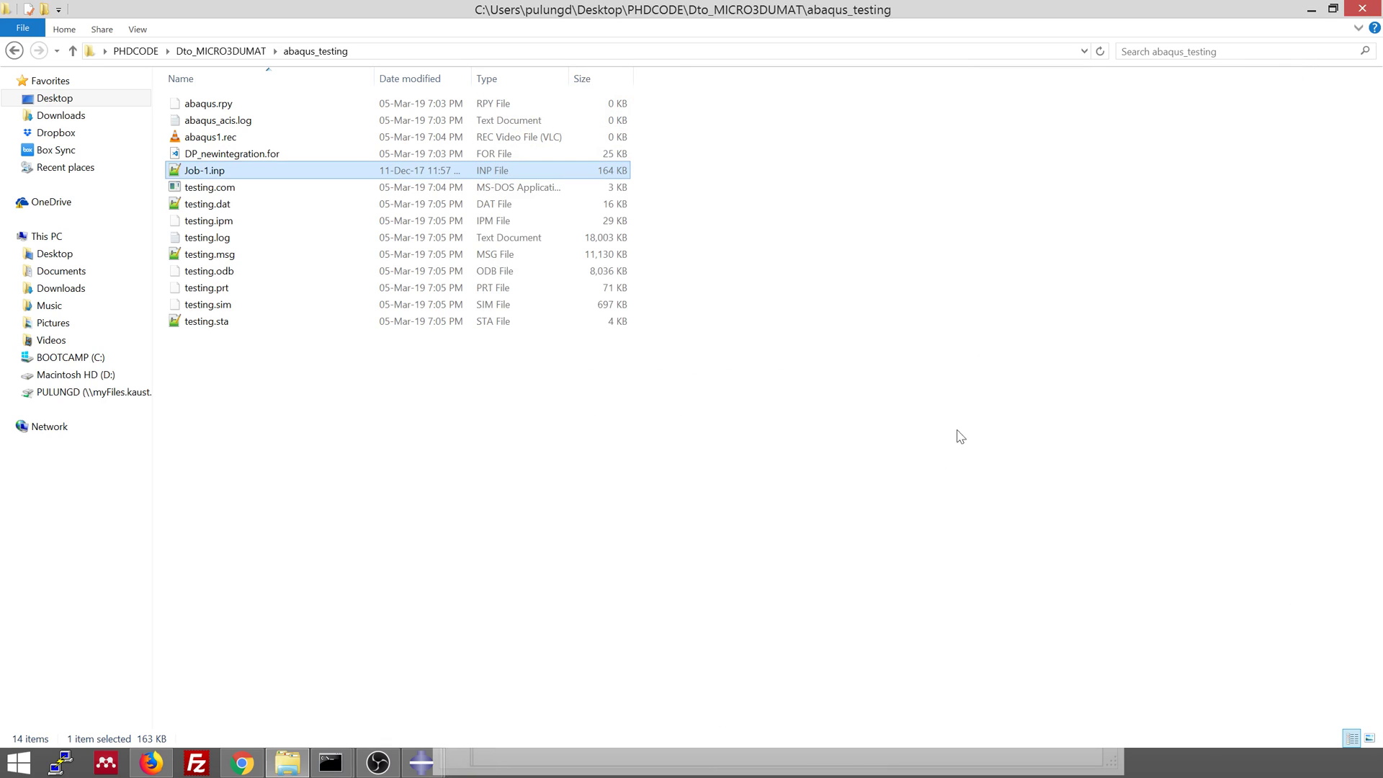
mouse_move(421, 762)
click(520, 690)
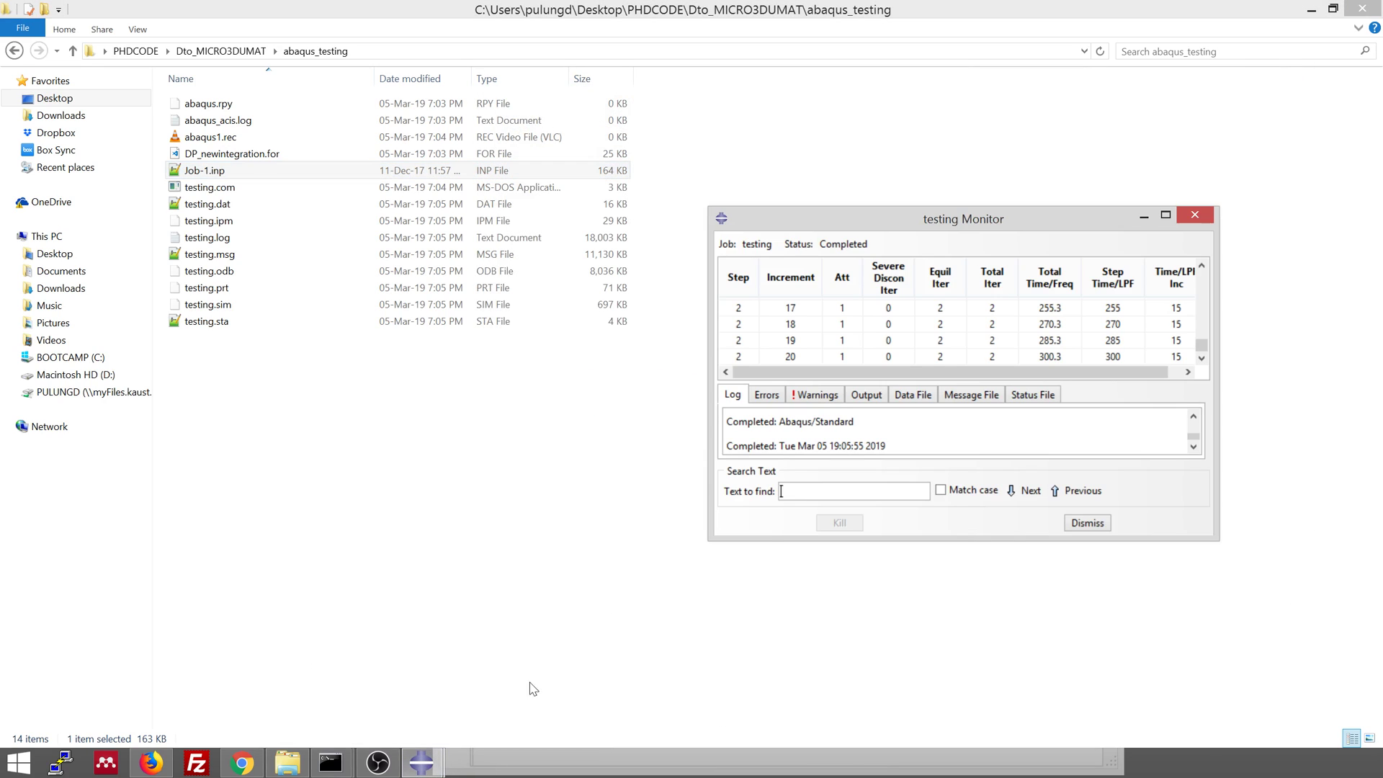
click(351, 686)
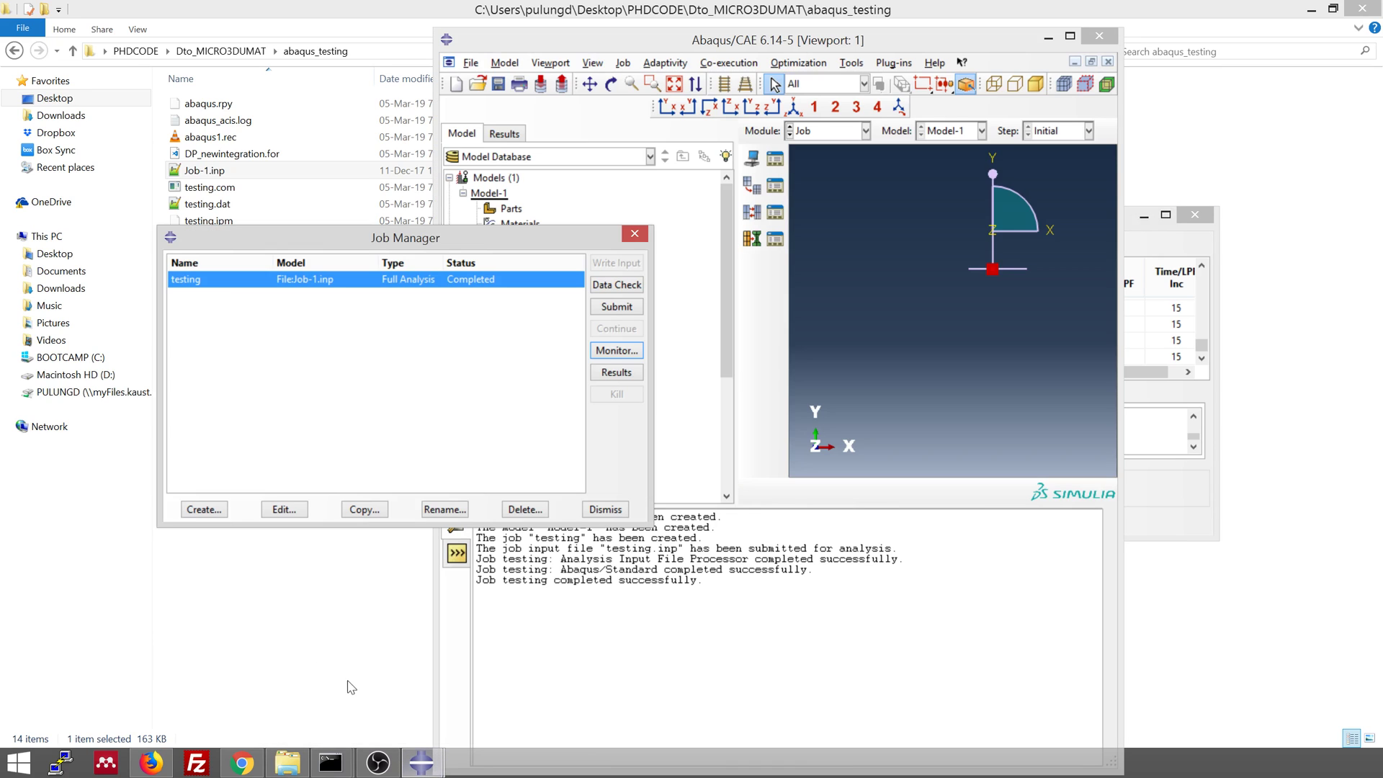
click(1181, 506)
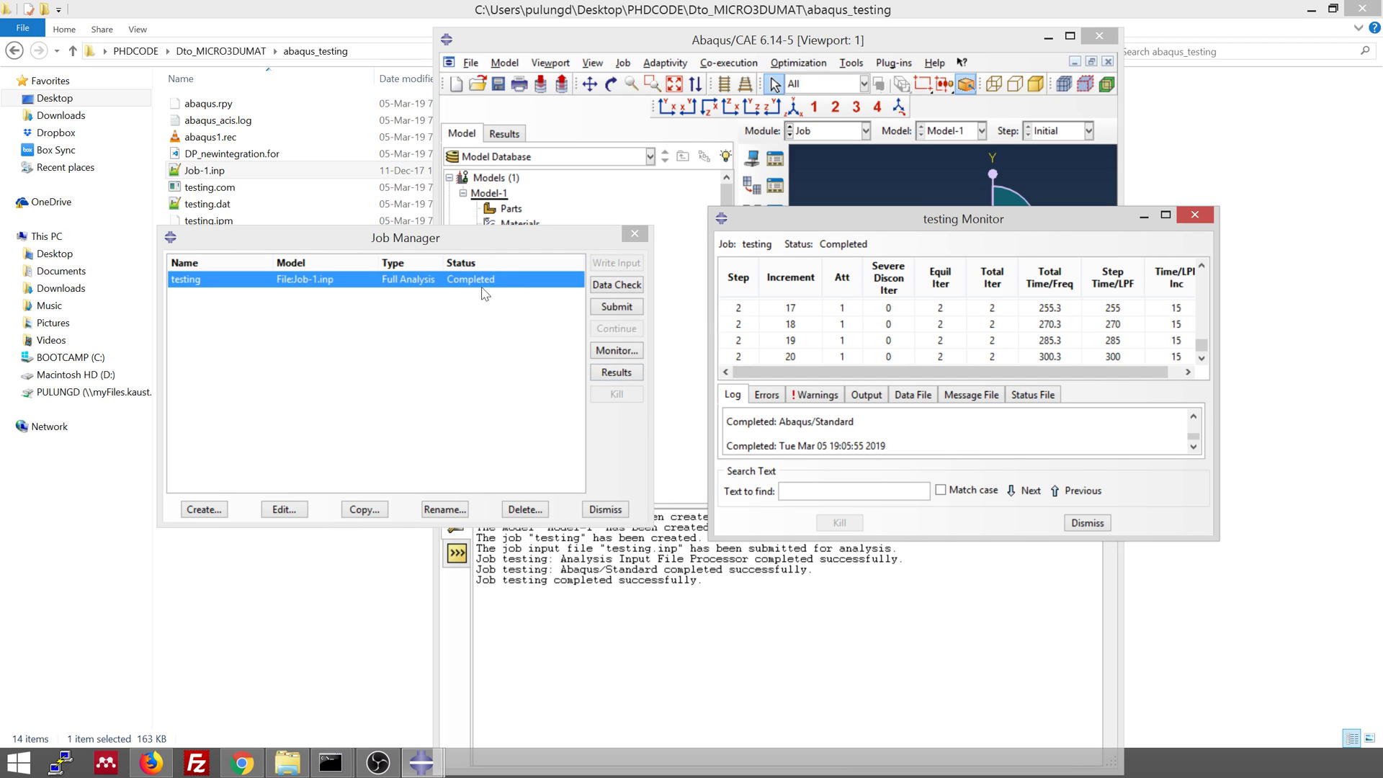
click(616, 372)
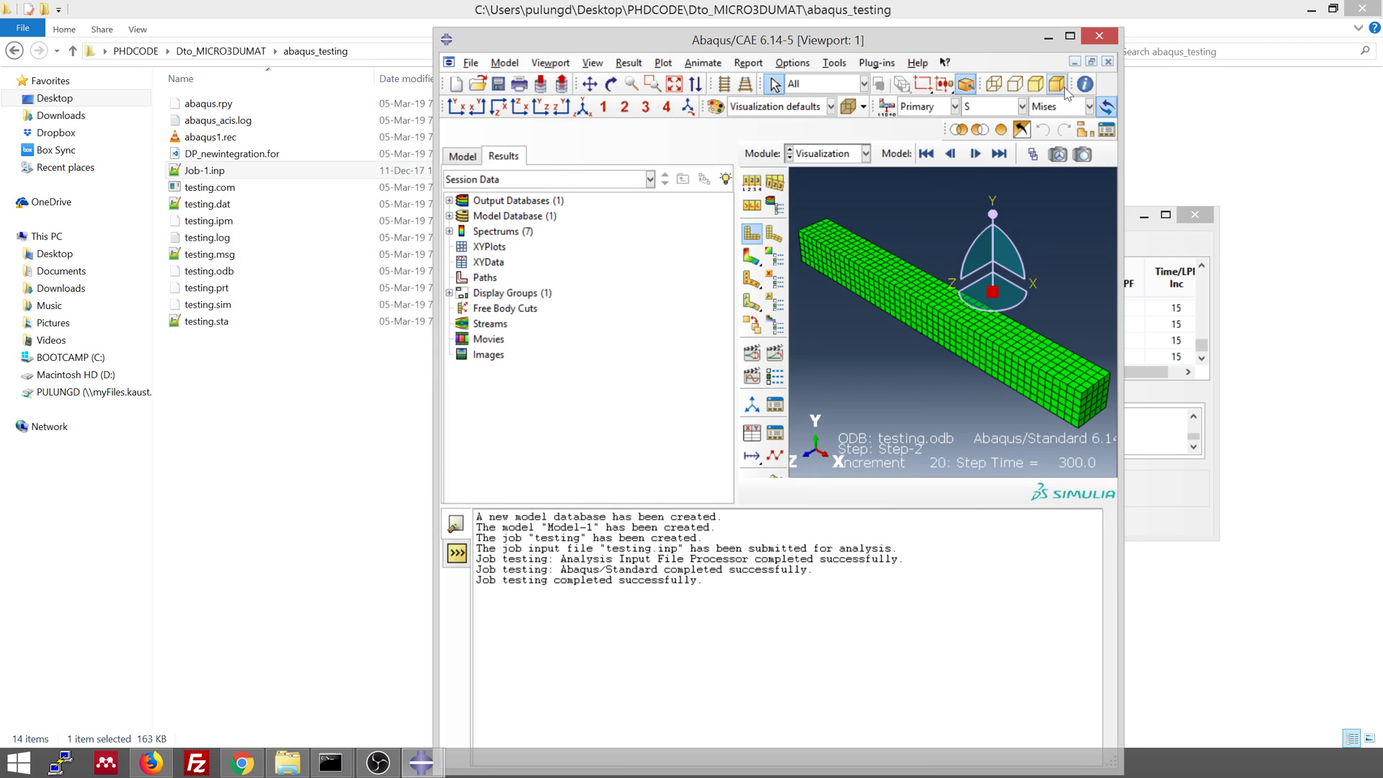
Maximize Abaqus, plot S Mises contours on the deformed bar, and animate the time history
click(1070, 36)
click(314, 201)
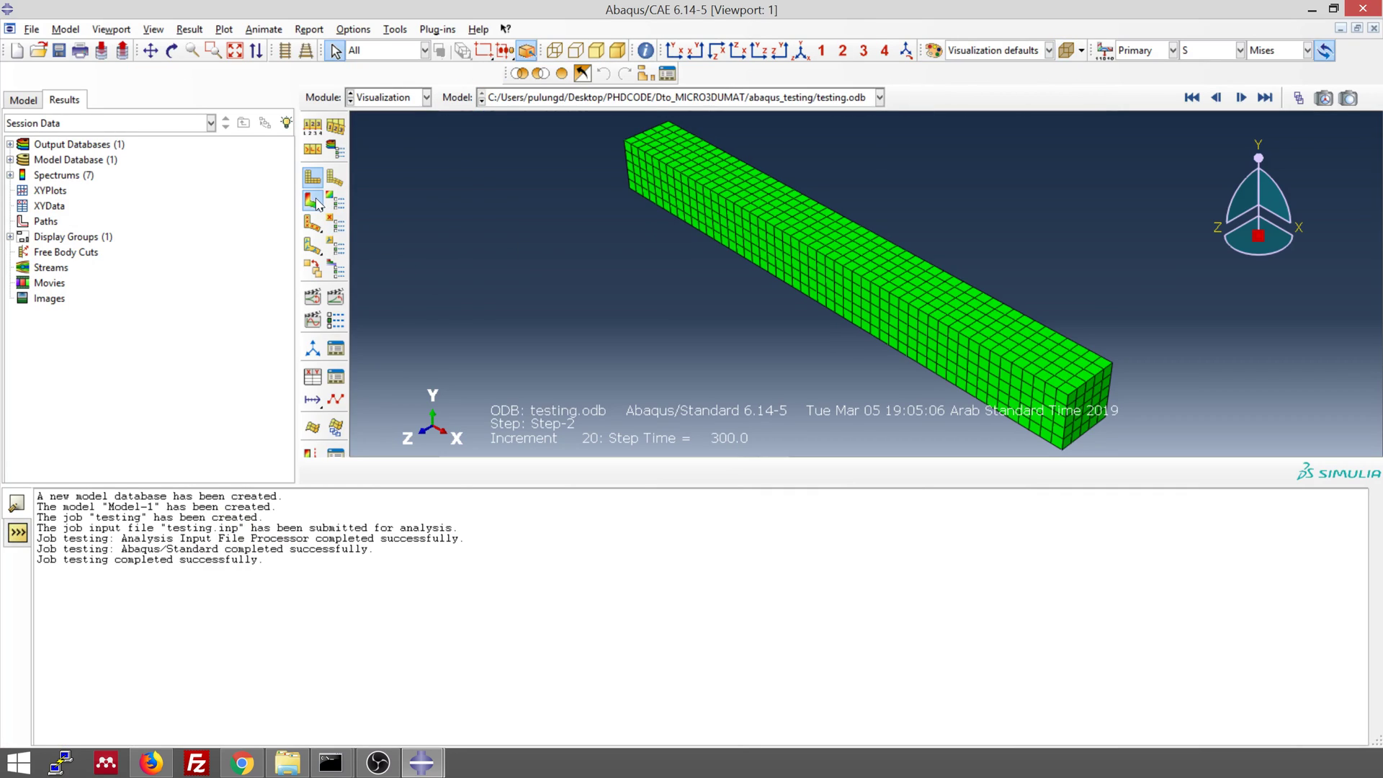
click(336, 297)
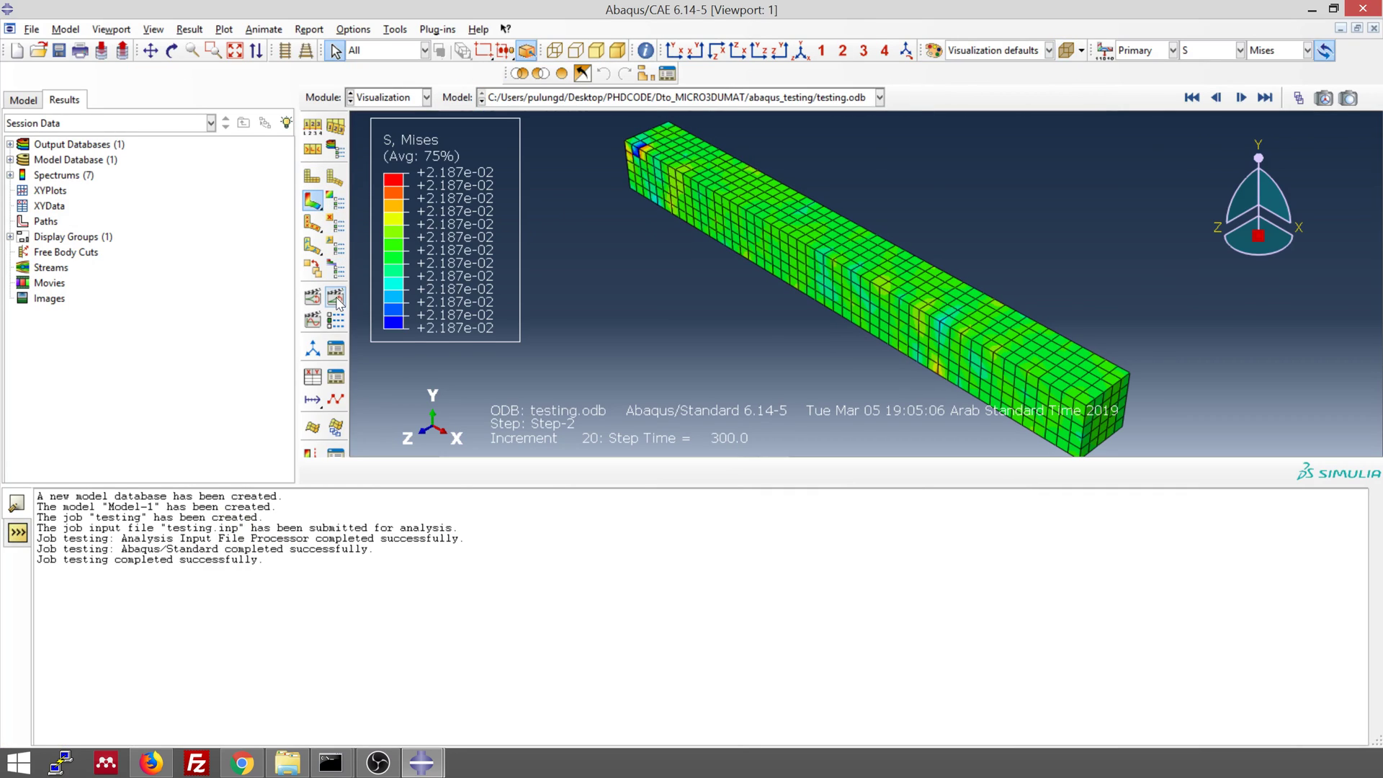